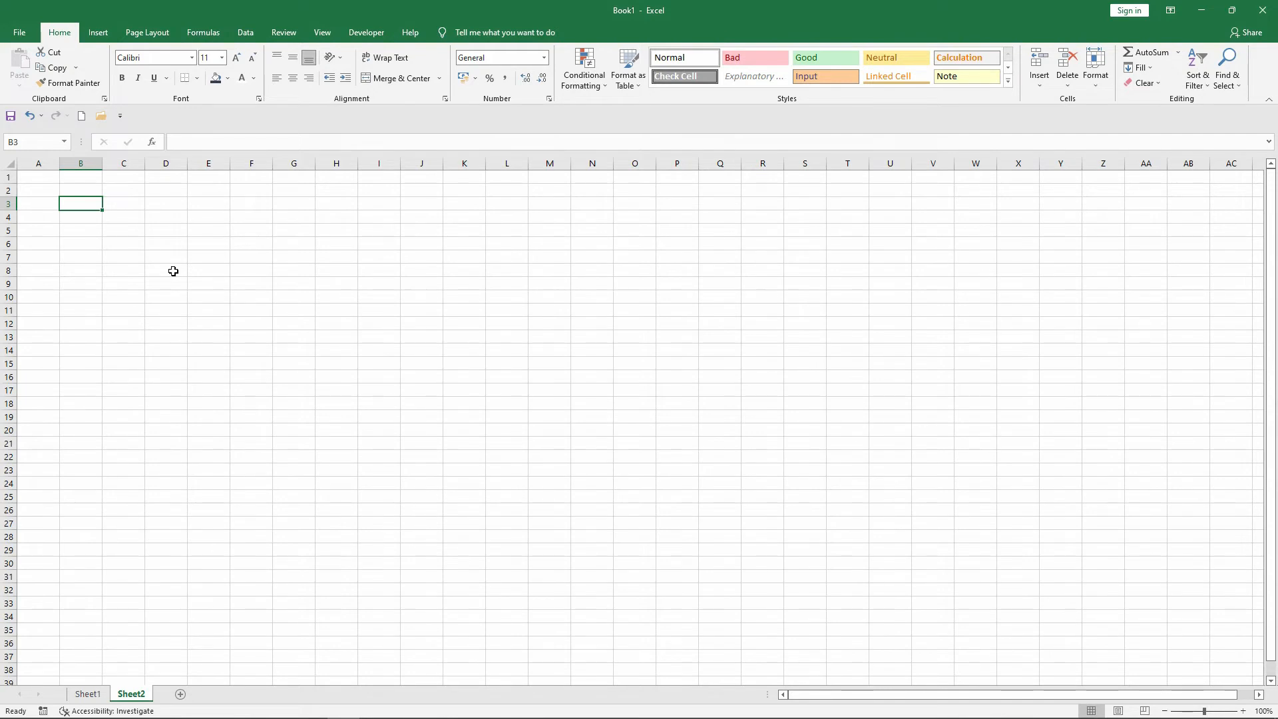
Step: Enter the headings PROD ID, DESC, QTY, COST and TOTAL in cells A3 to E3 of Sheet2
{"action": "key", "text": "Left"}
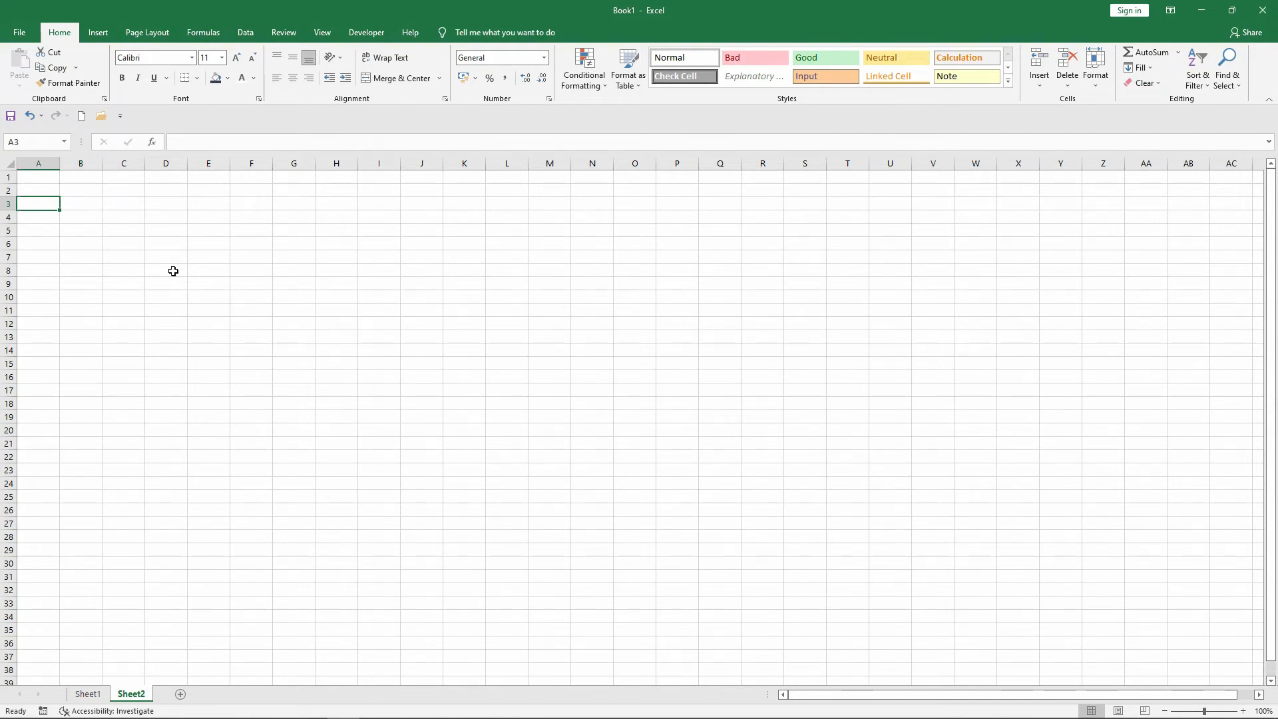
{"action": "type", "text": "PROD ID"}
{"action": "key", "text": "Tab"}
{"action": "type", "text": "D"}
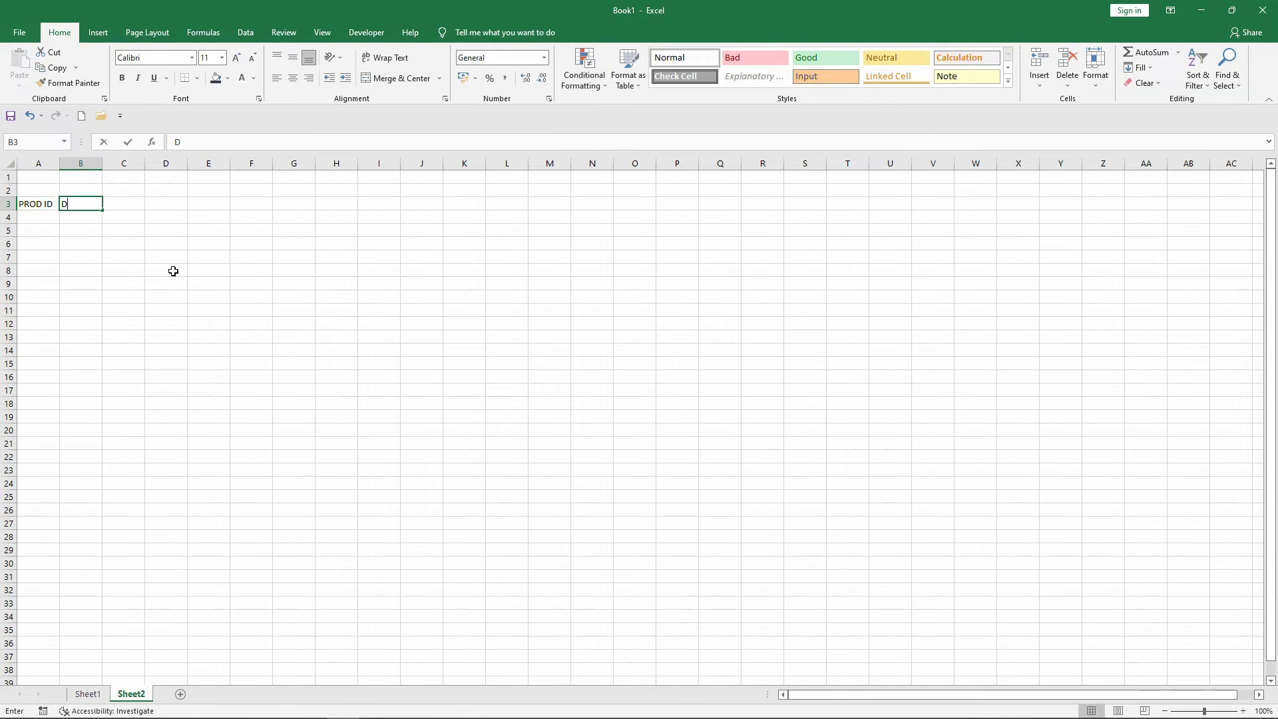
{"action": "type", "text": "ESC"}
{"action": "key", "text": "Tab"}
{"action": "type", "text": "QTY"}
{"action": "key", "text": "Tab"}
{"action": "type", "text": "C"}
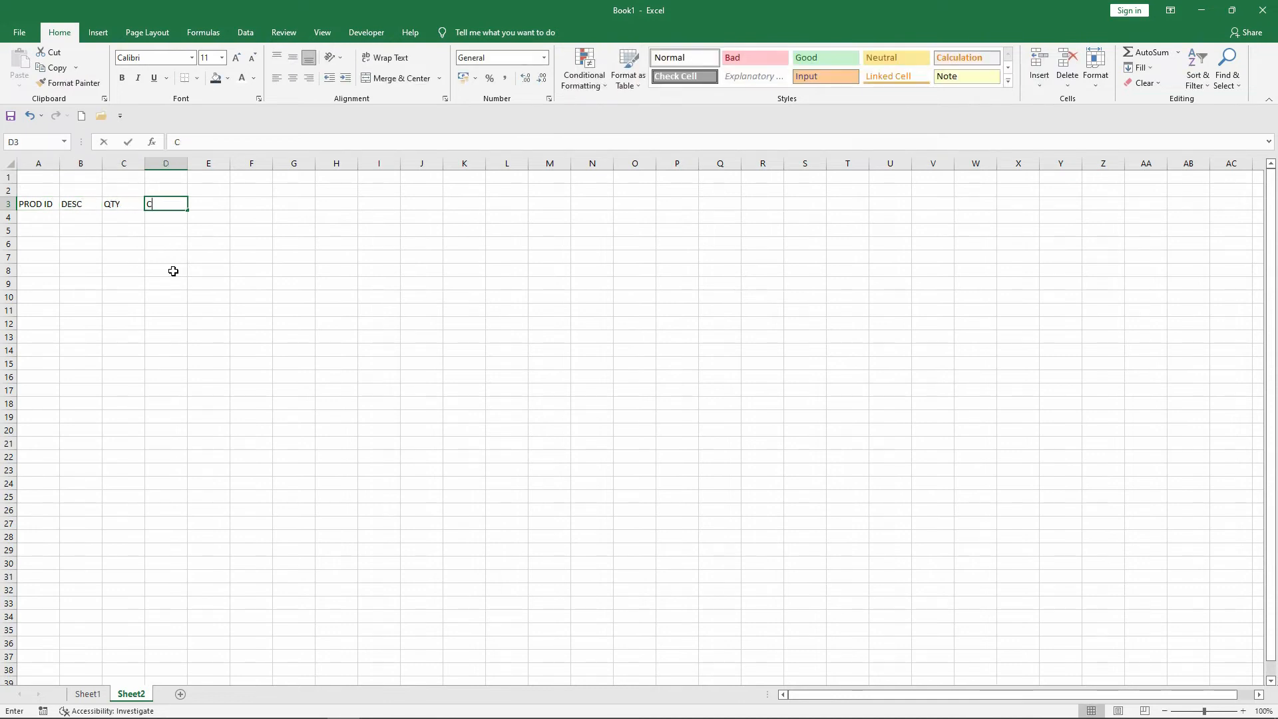
{"action": "key", "text": "Tab"}
{"action": "type", "text": "TOTAL"}
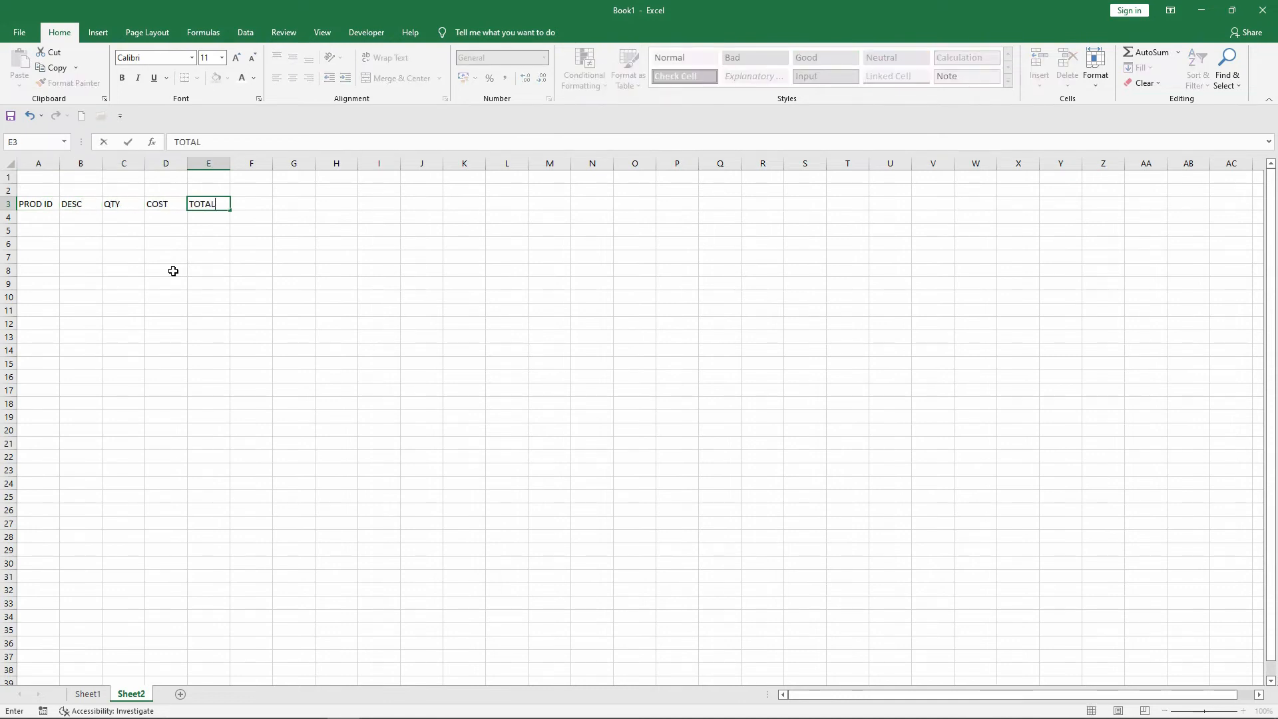
{"action": "key", "text": "Tab"}
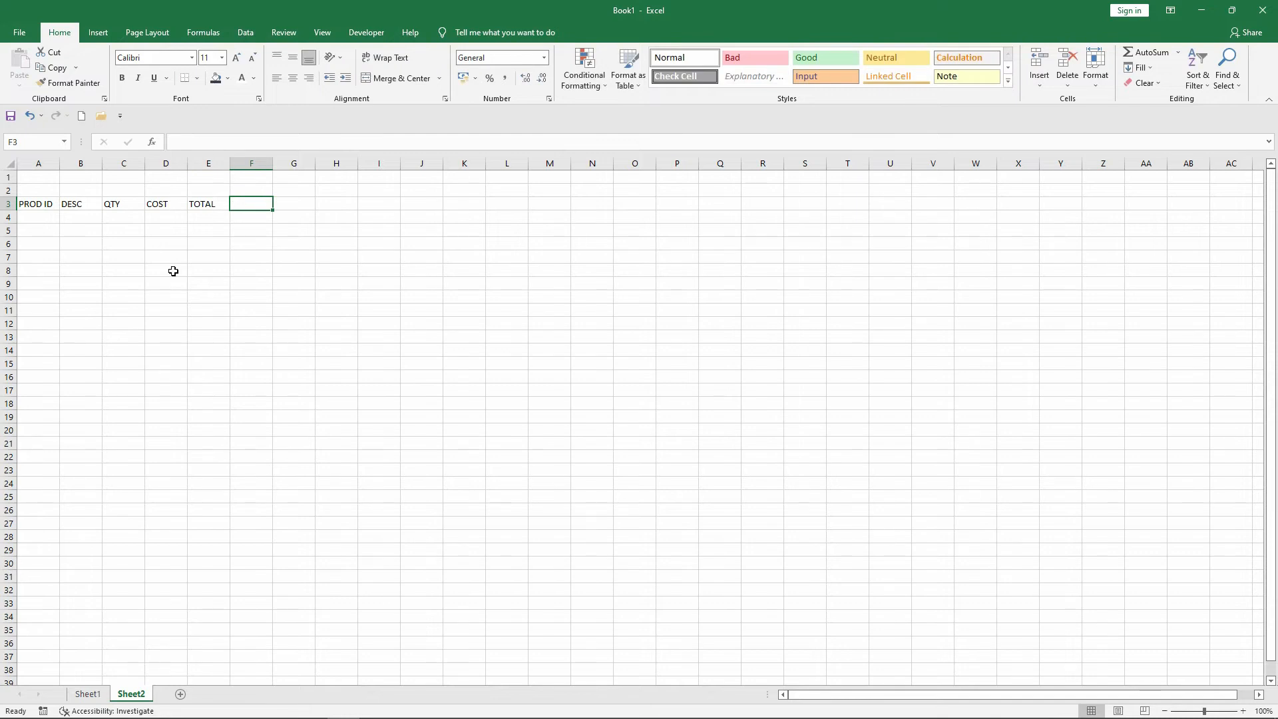
Step: Add the headings QTY, SALE RATE and TOTAL in F3 to H3 and widen column G to fit its heading
{"action": "type", "text": "QTY"}
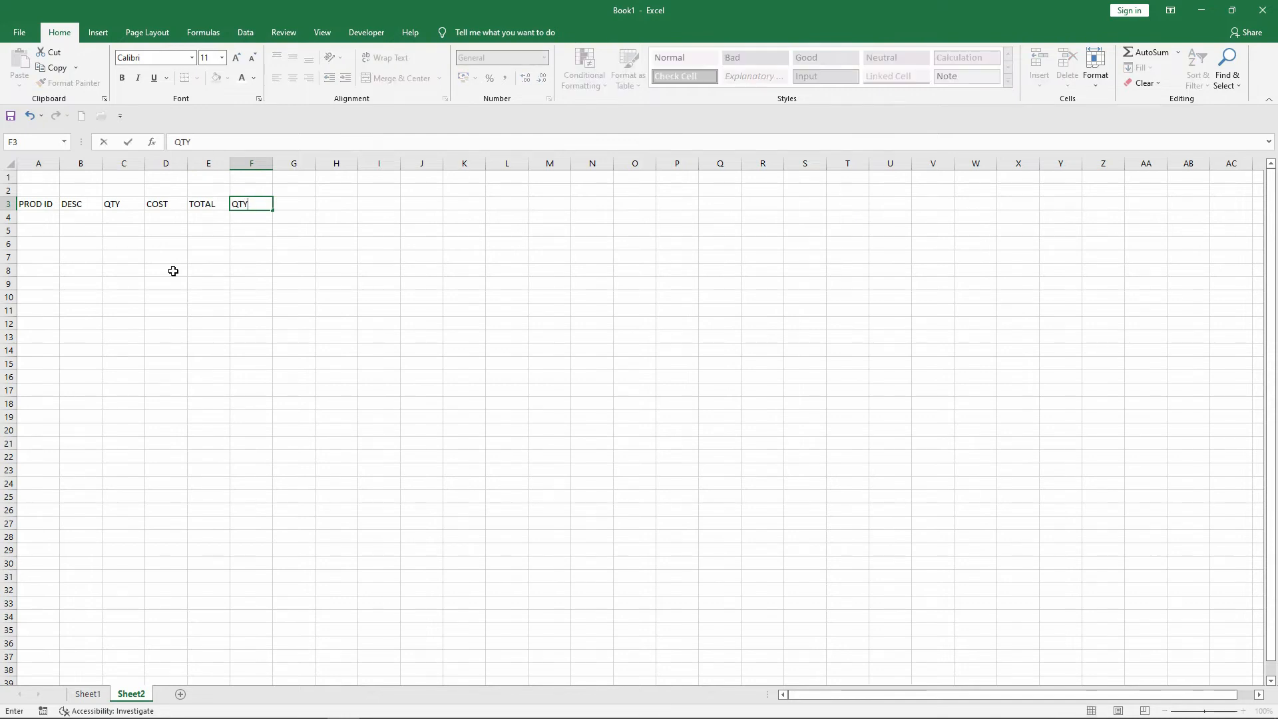
{"action": "key", "text": "Tab"}
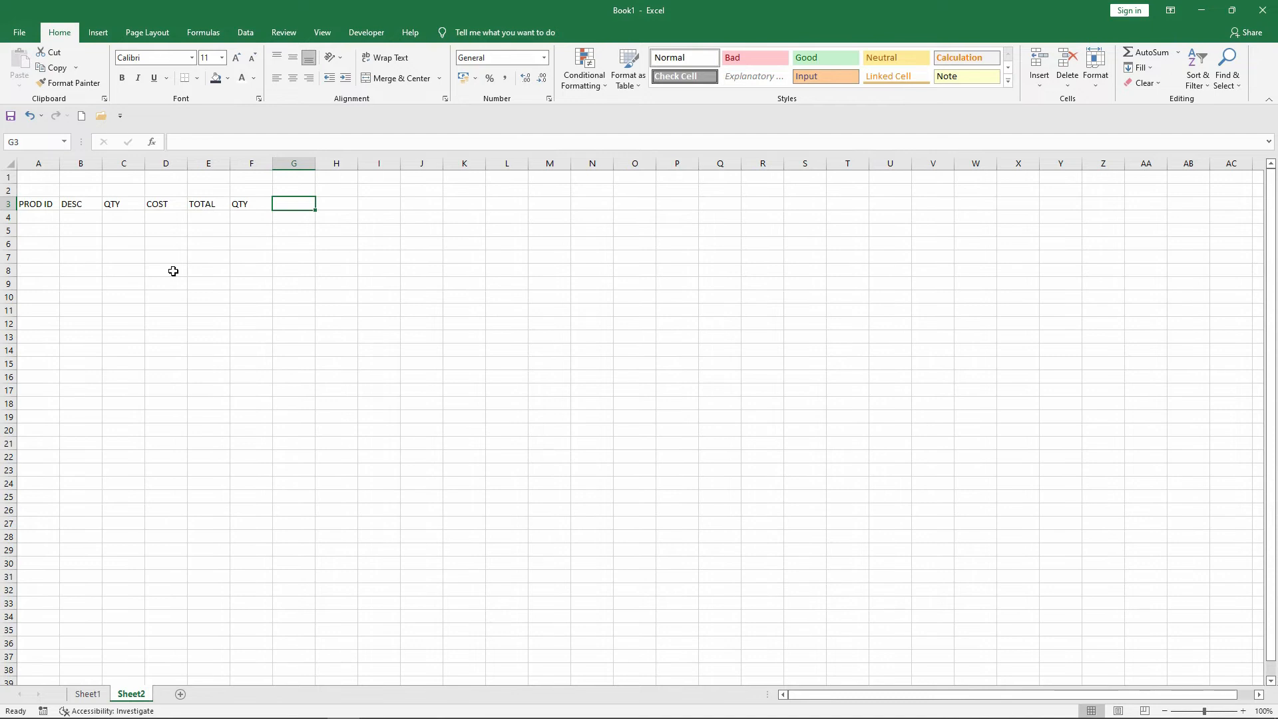
{"action": "type", "text": "SALE RATE"}
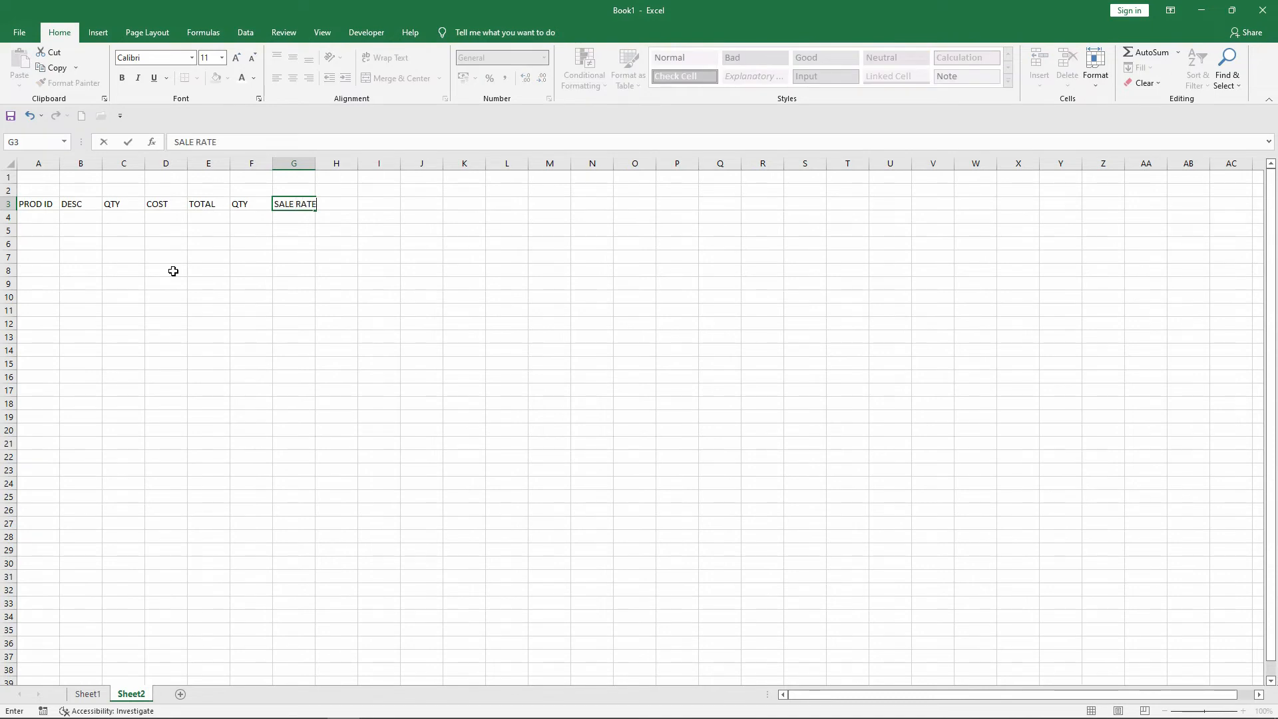
{"action": "key", "text": "Tab"}
{"action": "type", "text": "TOTAL"}
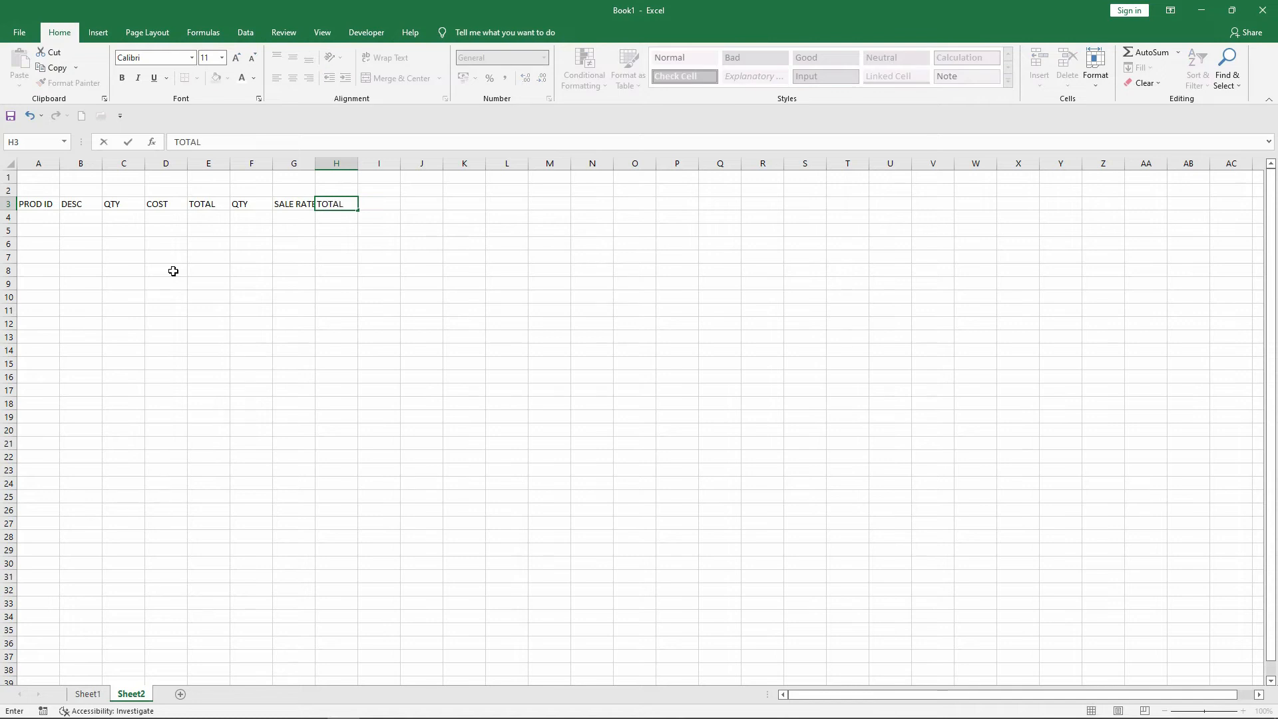
{"action": "key", "text": "Tab"}
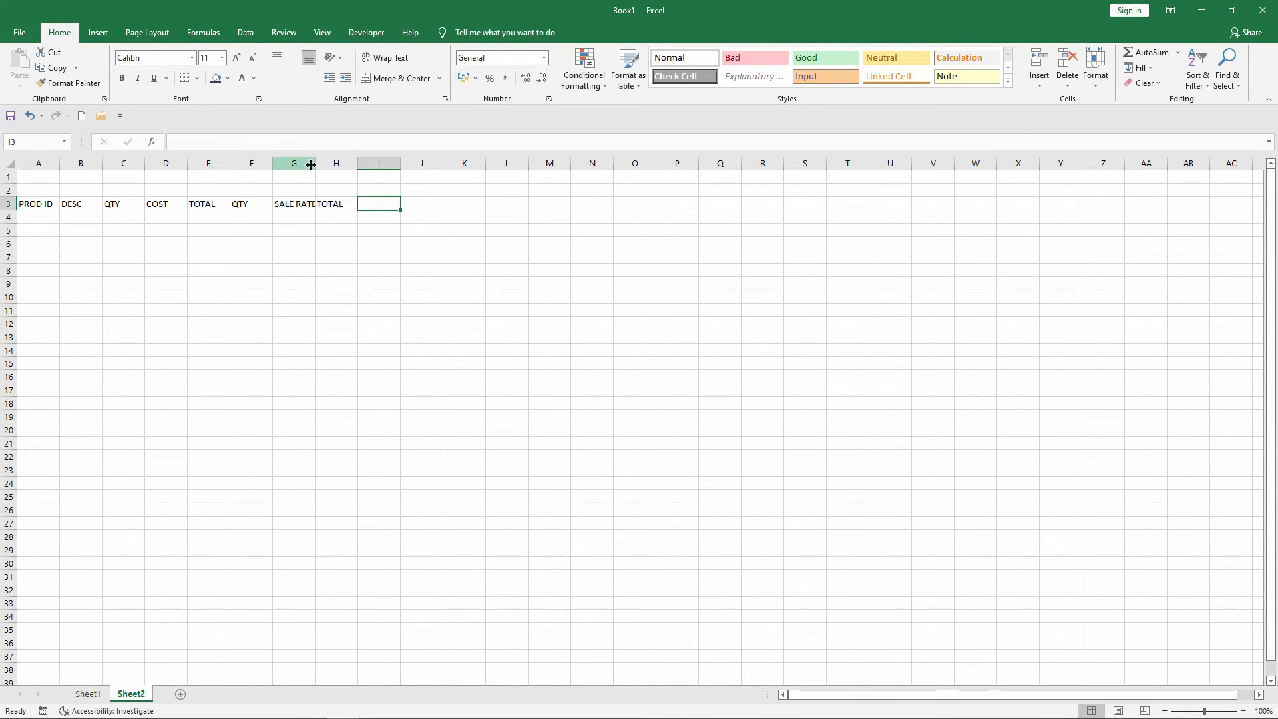
{"action": "left_click_drag", "start_coordinate": [315, 163], "coordinate": [322, 164]}
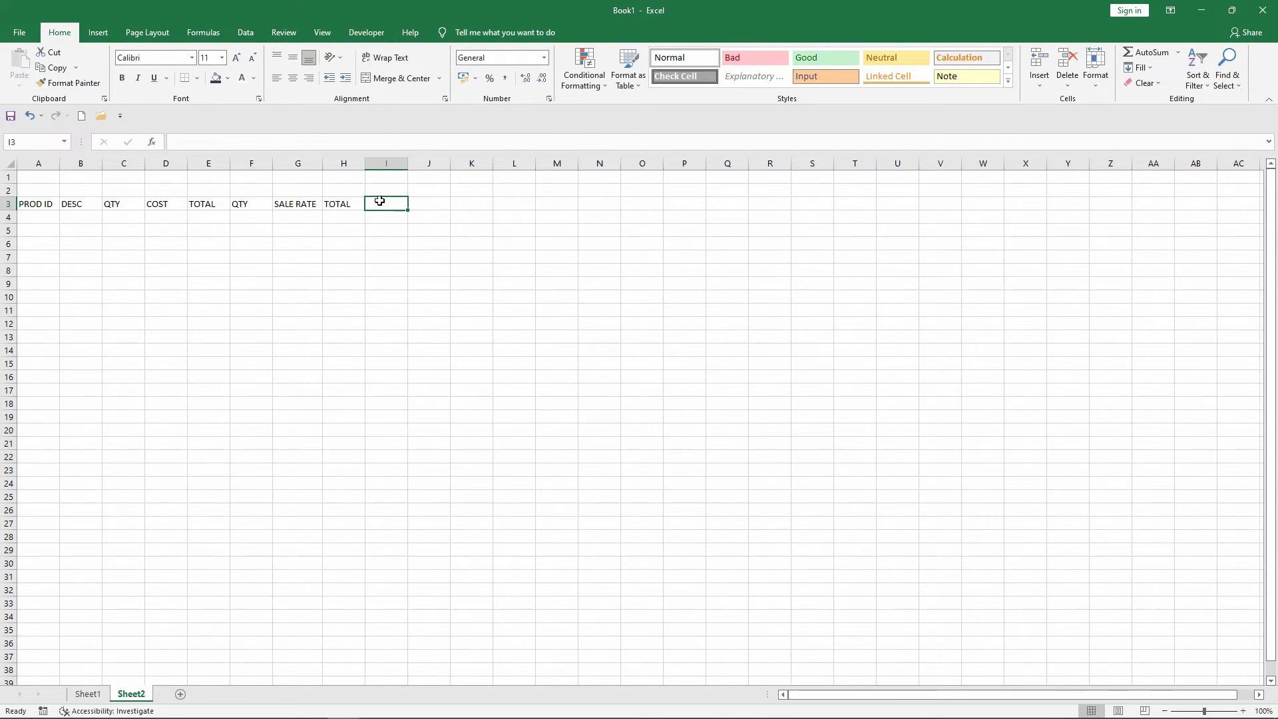
Step: Add the headings QTY, TOTAL AMOUNT and PROFIT in cells I3 to K3
{"action": "type", "text": "QTY"}
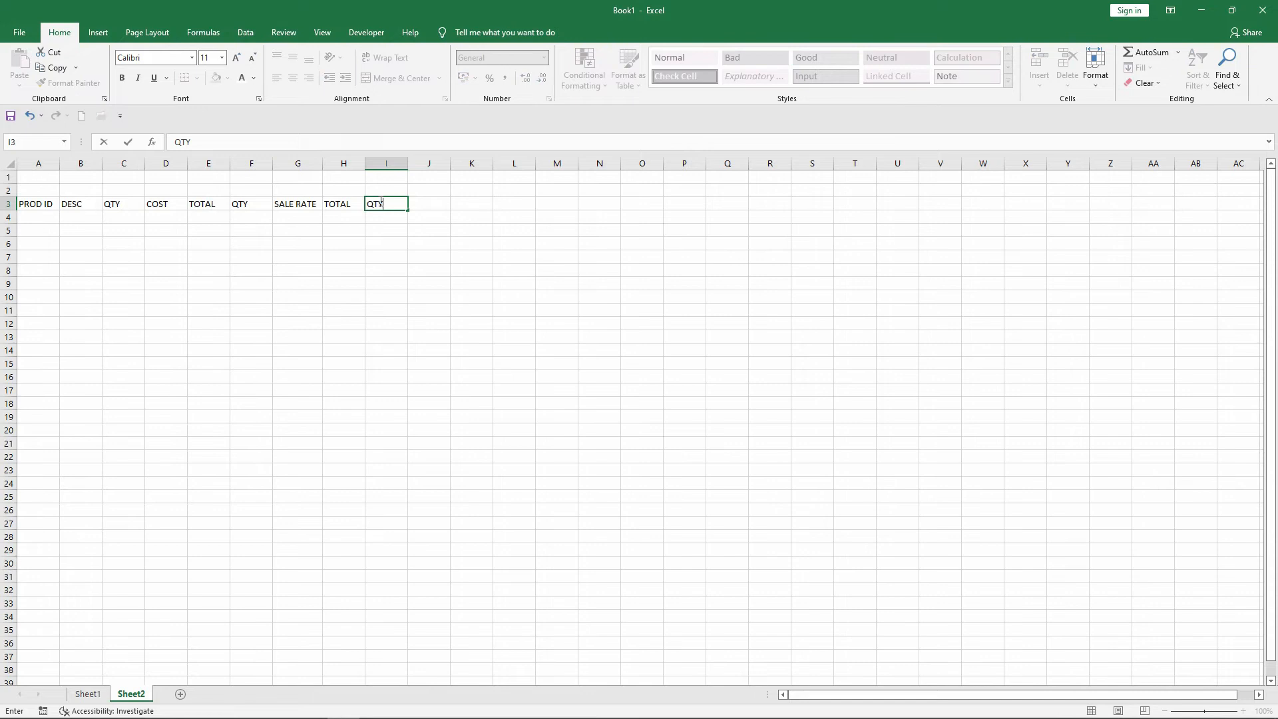
{"action": "key", "text": "Tab"}
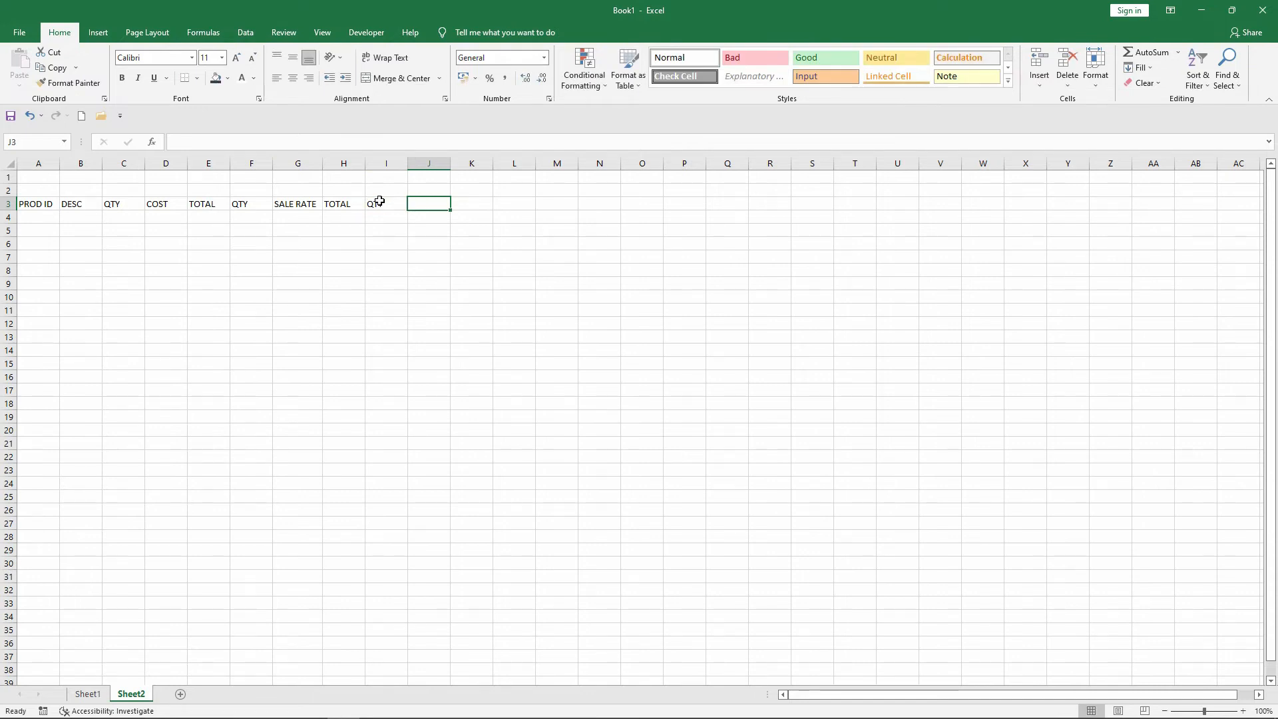
{"action": "type", "text": "TOTAL"}
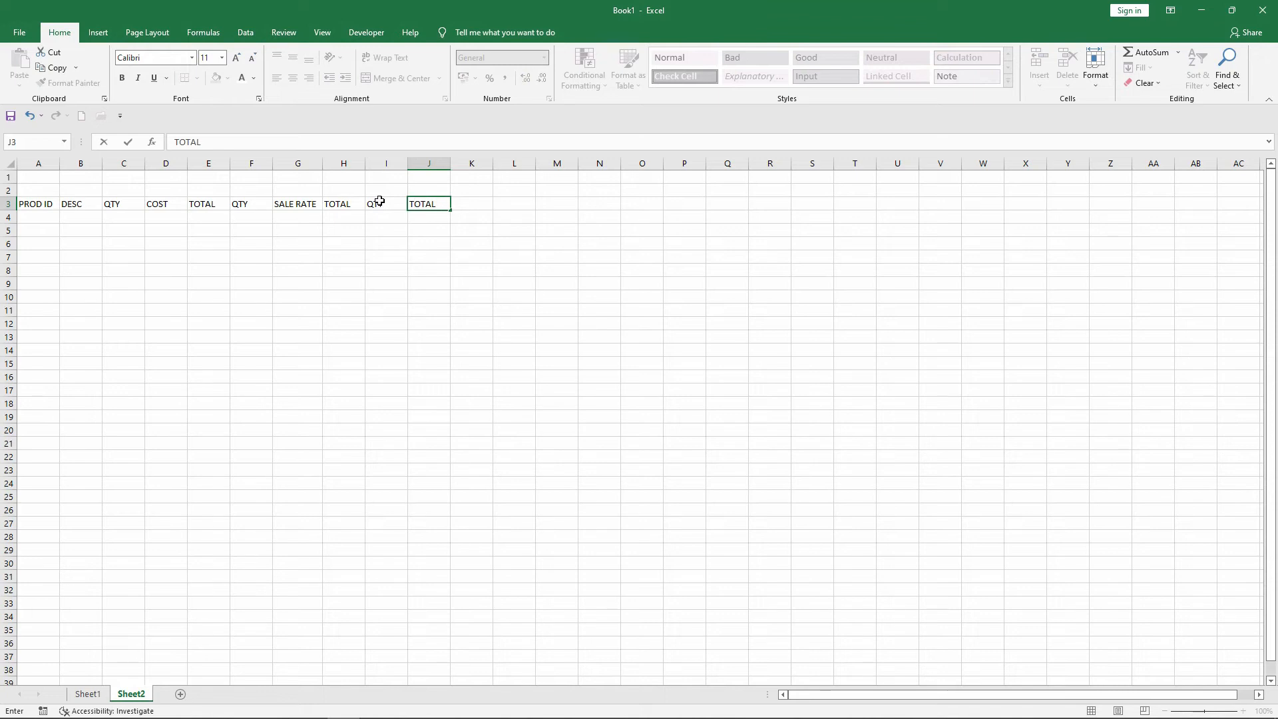
{"action": "type", "text": " AMONT"}
{"action": "key", "text": "ctrl+Return"}
{"action": "key", "text": "Right"}
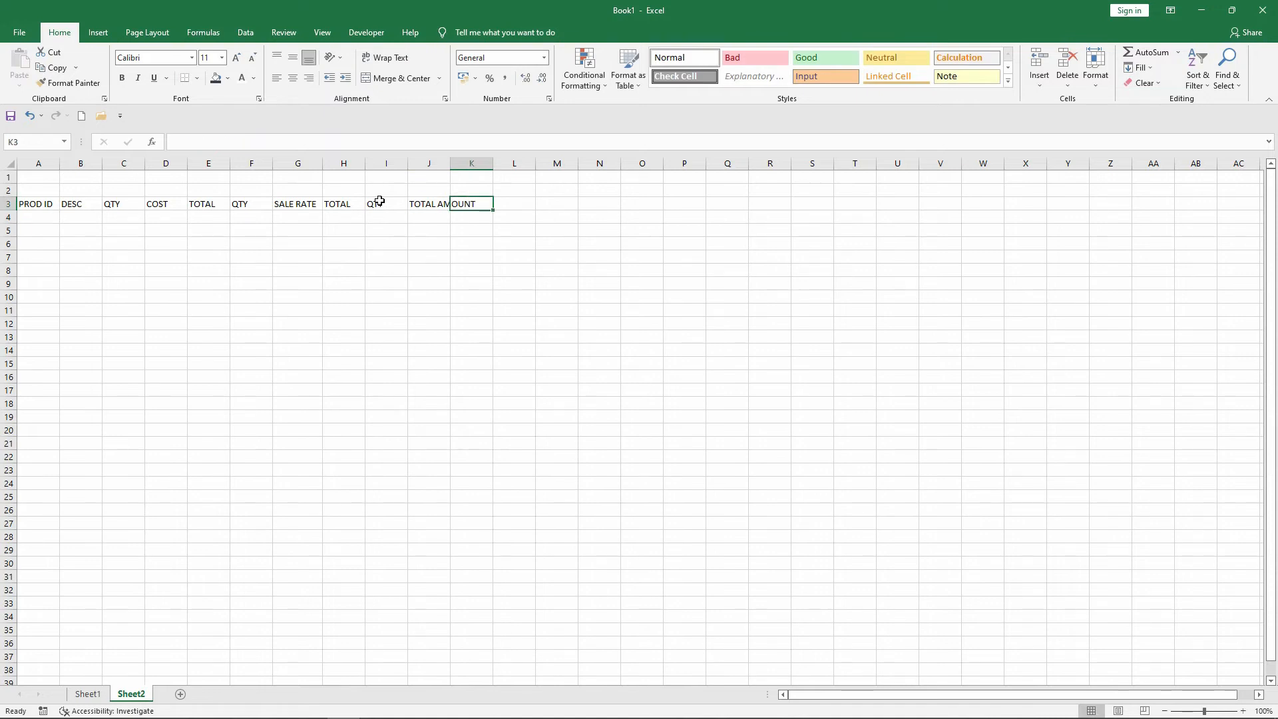
{"action": "type", "text": "PROF"}
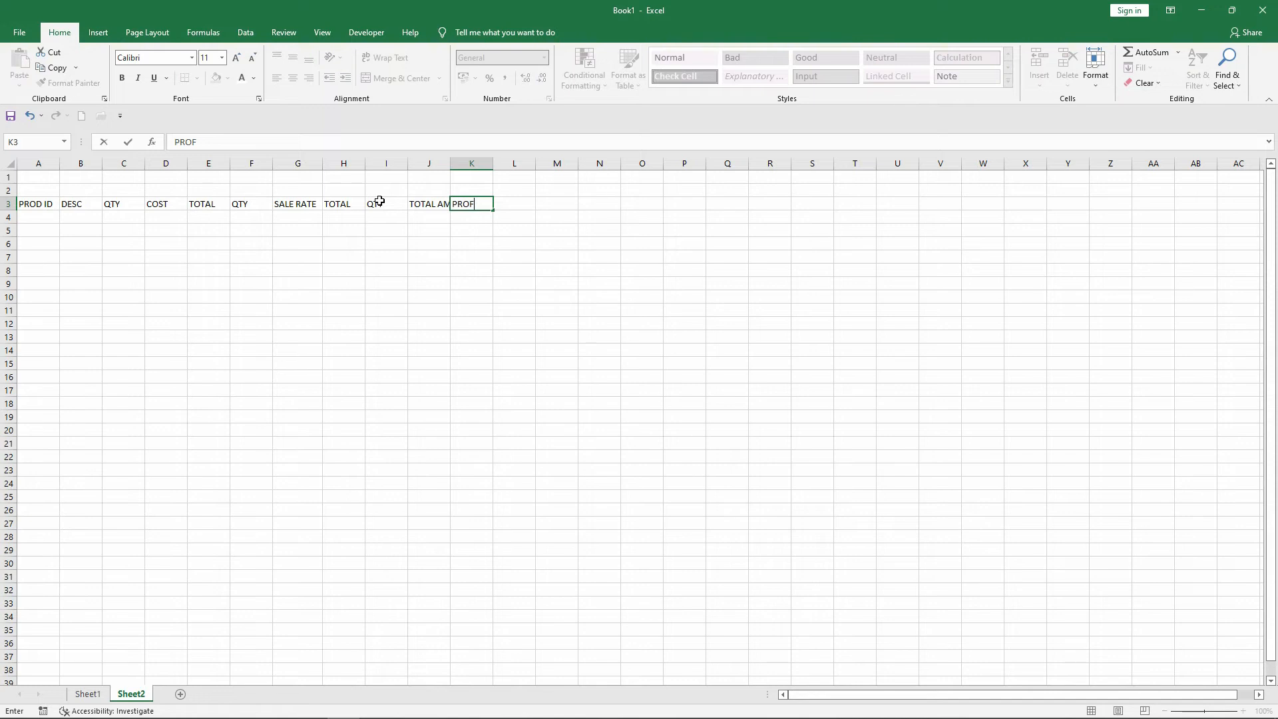
{"action": "type", "text": "IT"}
{"action": "key", "text": "Return"}
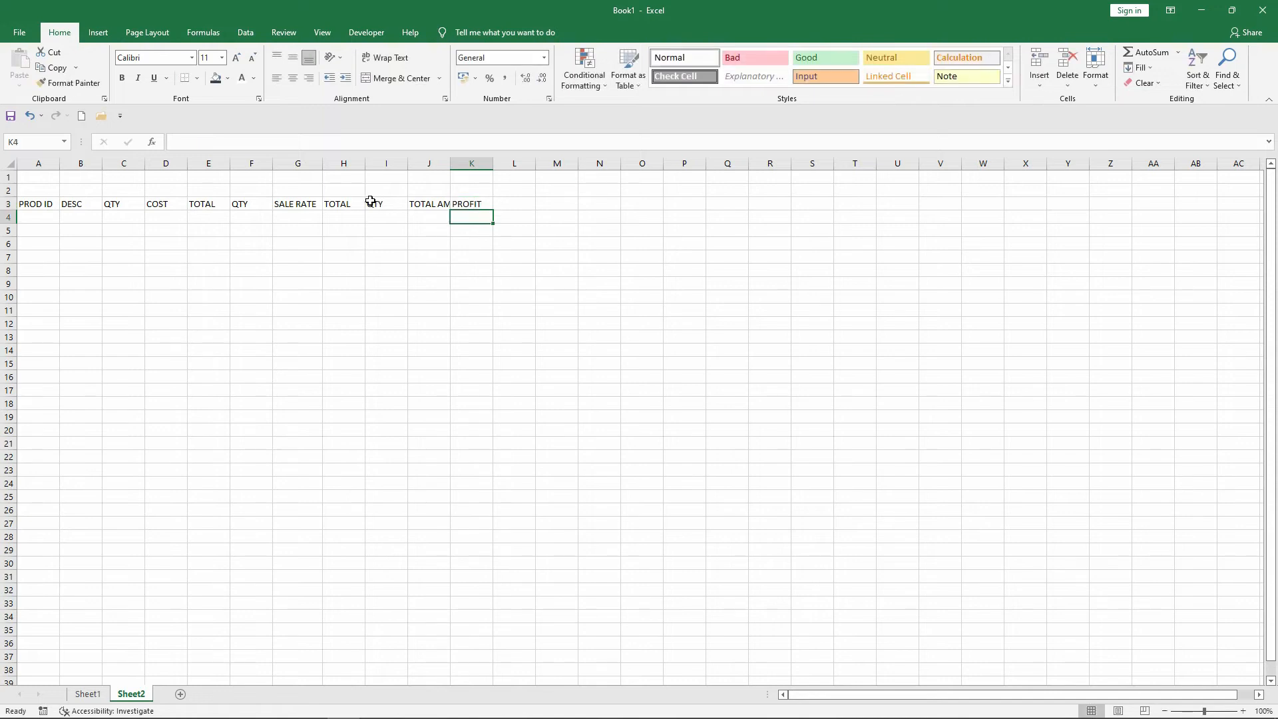
Step: Increase the font size of the entire sheet to 14
{"action": "left_click_drag", "start_coordinate": [50, 203], "coordinate": [481, 208]}
{"action": "left_click", "coordinate": [9, 163]}
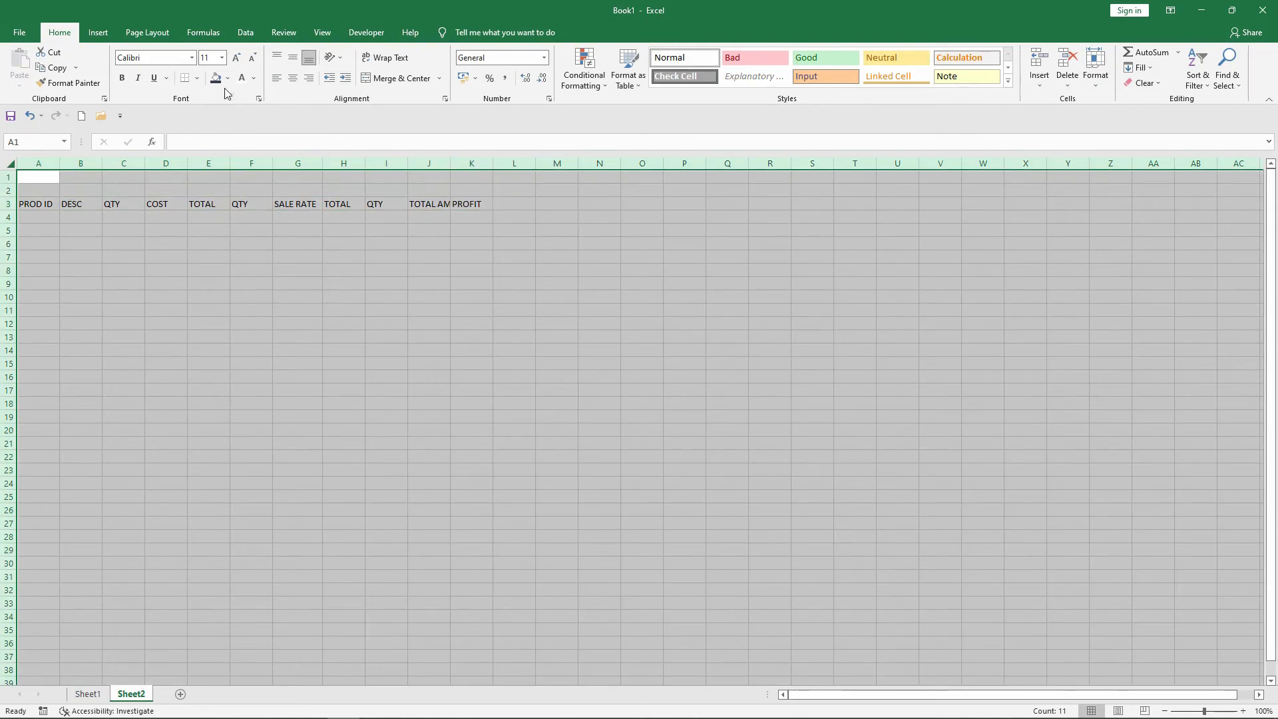
{"action": "left_click", "coordinate": [236, 58]}
{"action": "left_click", "coordinate": [236, 58]}
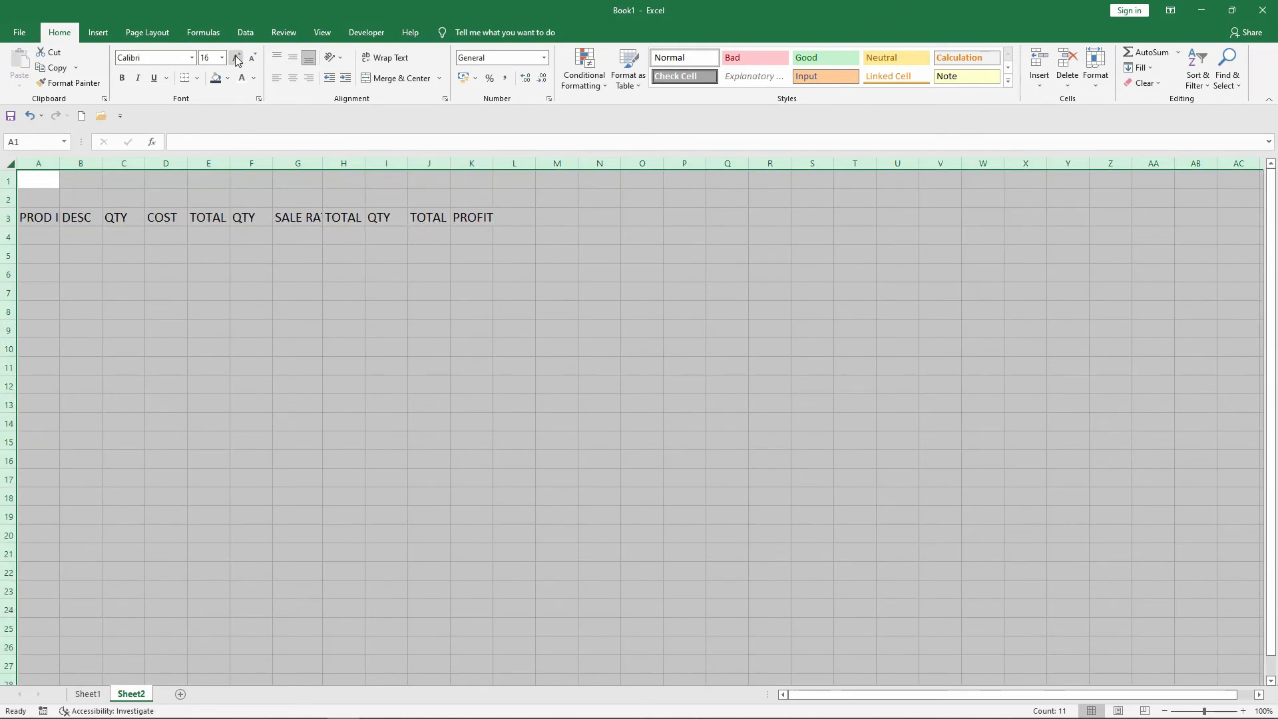
{"action": "left_click", "coordinate": [174, 298]}
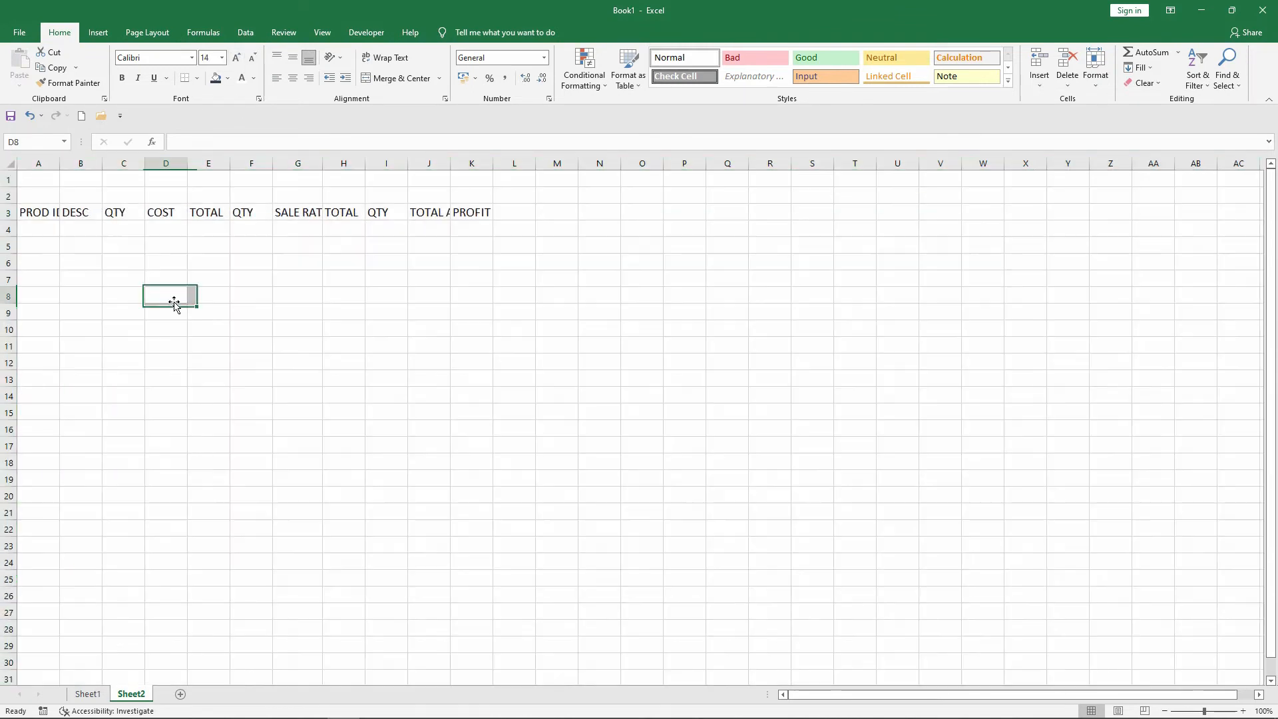
Step: AutoFit the widths of the PROD ID, SALE RATE and TOTAL AMOUNT columns to their headings
{"action": "left_click", "coordinate": [43, 210]}
{"action": "left_click", "coordinate": [1095, 69]}
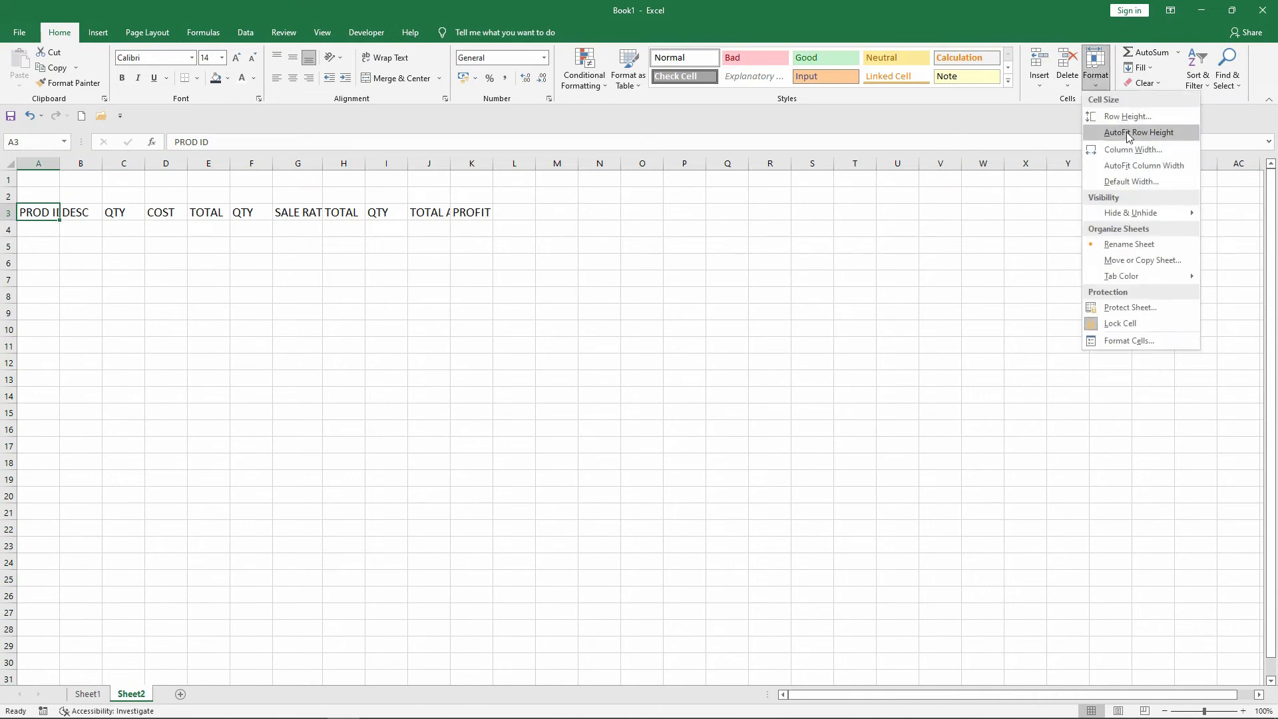
{"action": "left_click", "coordinate": [1130, 166]}
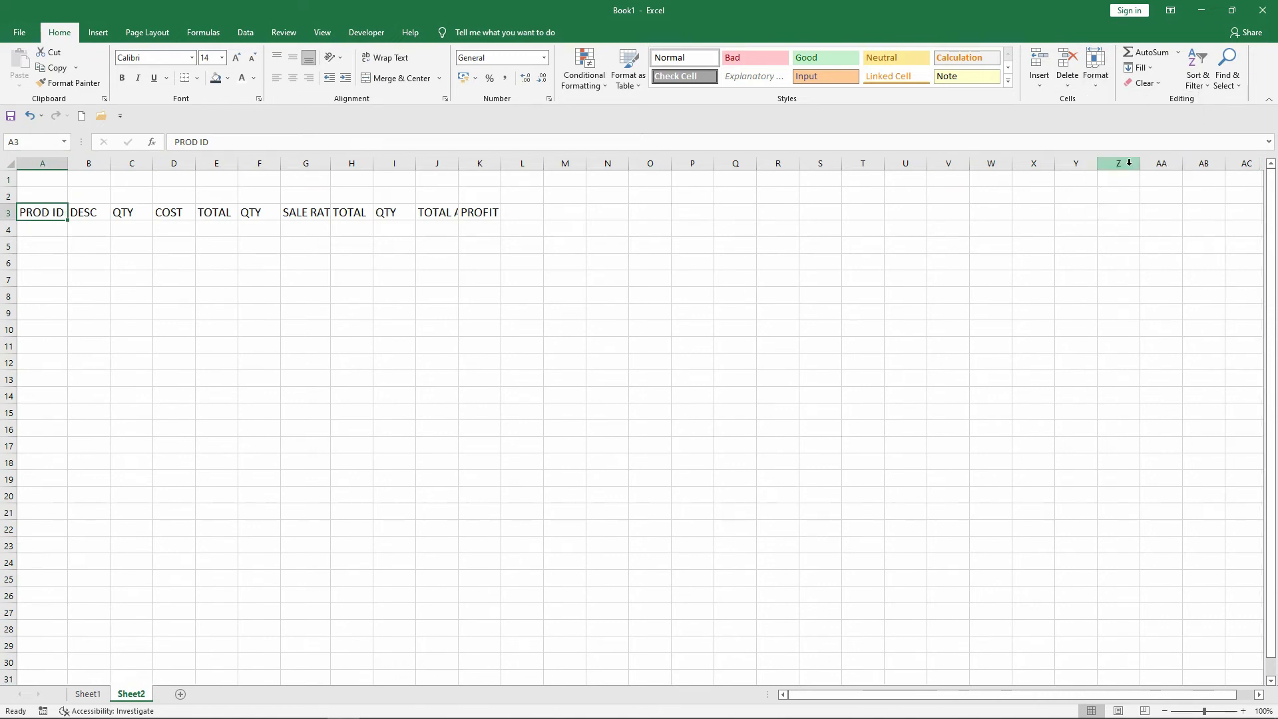
{"action": "left_click", "coordinate": [311, 217]}
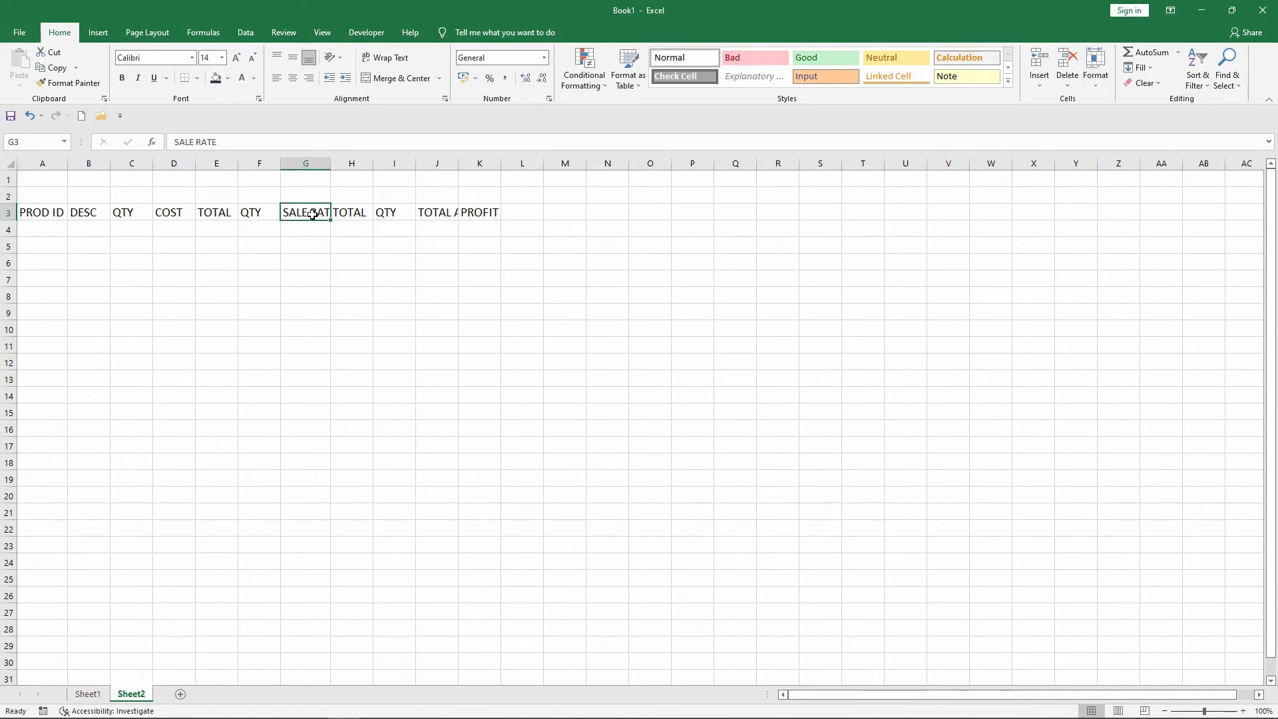
{"action": "left_click", "coordinate": [1095, 69]}
{"action": "left_click", "coordinate": [1130, 167]}
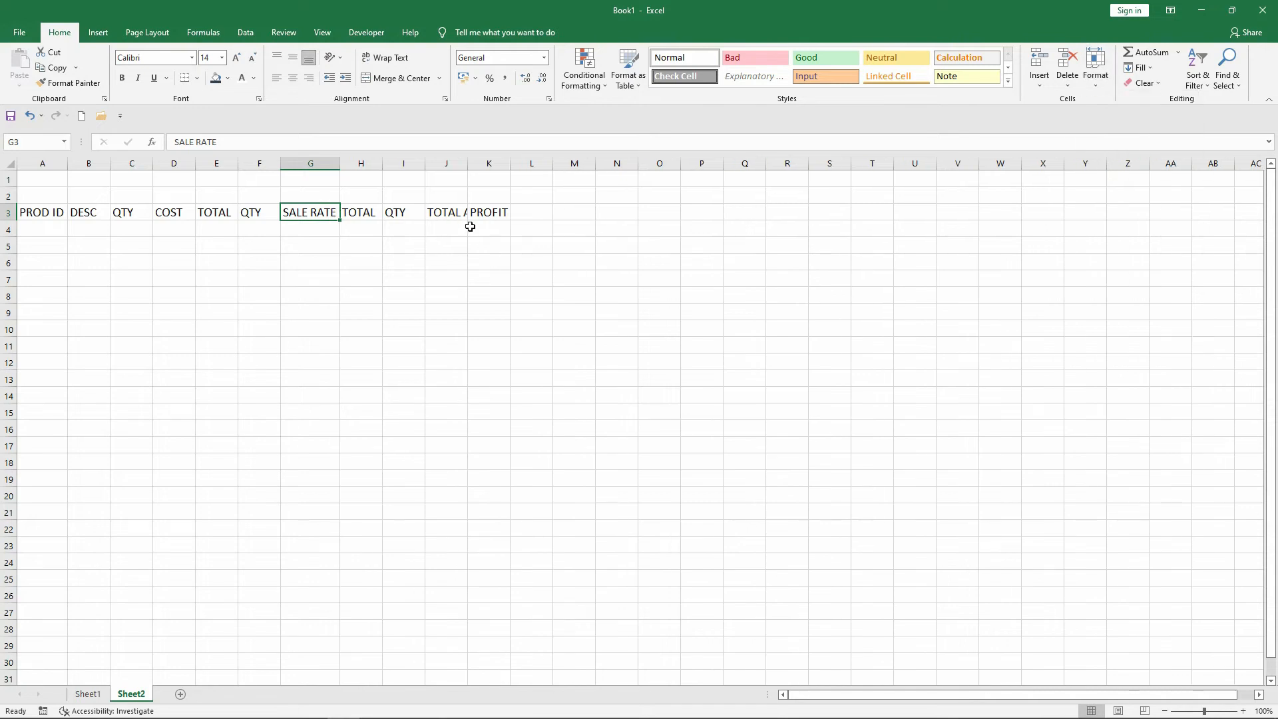
{"action": "left_click", "coordinate": [446, 213]}
{"action": "left_click", "coordinate": [1095, 69]}
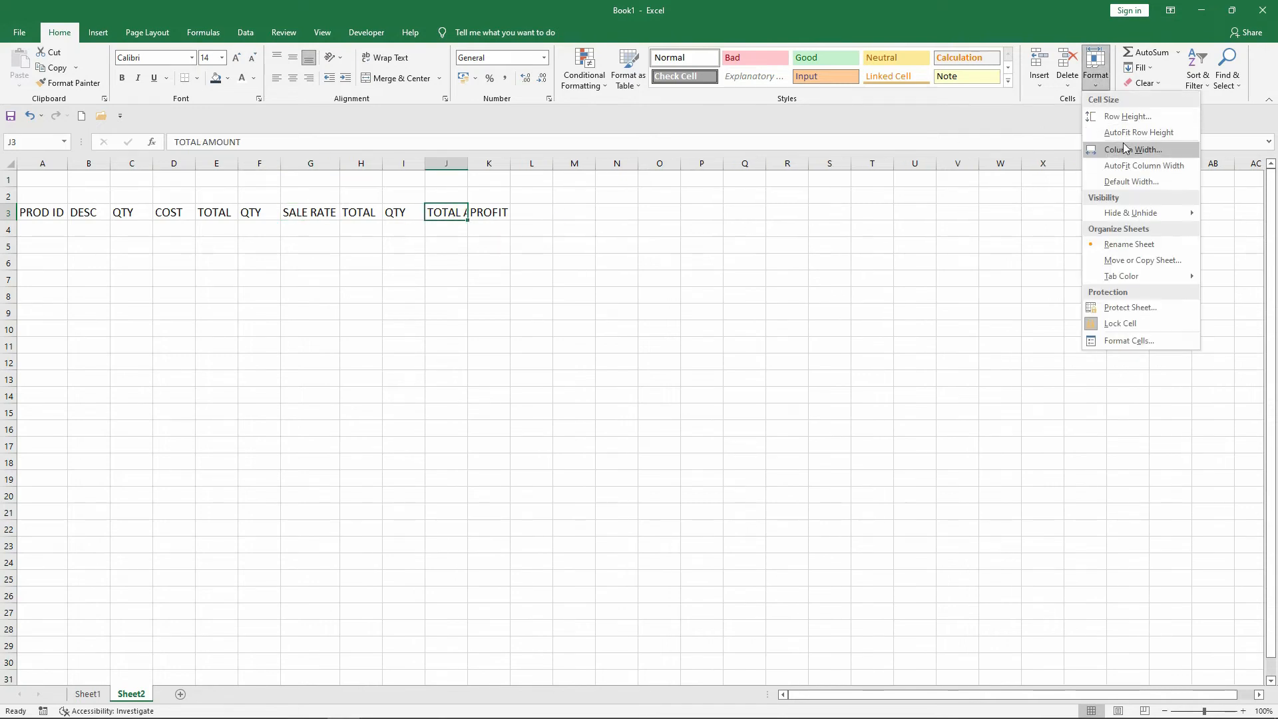
{"action": "left_click", "coordinate": [1140, 166]}
{"action": "left_click", "coordinate": [482, 311]}
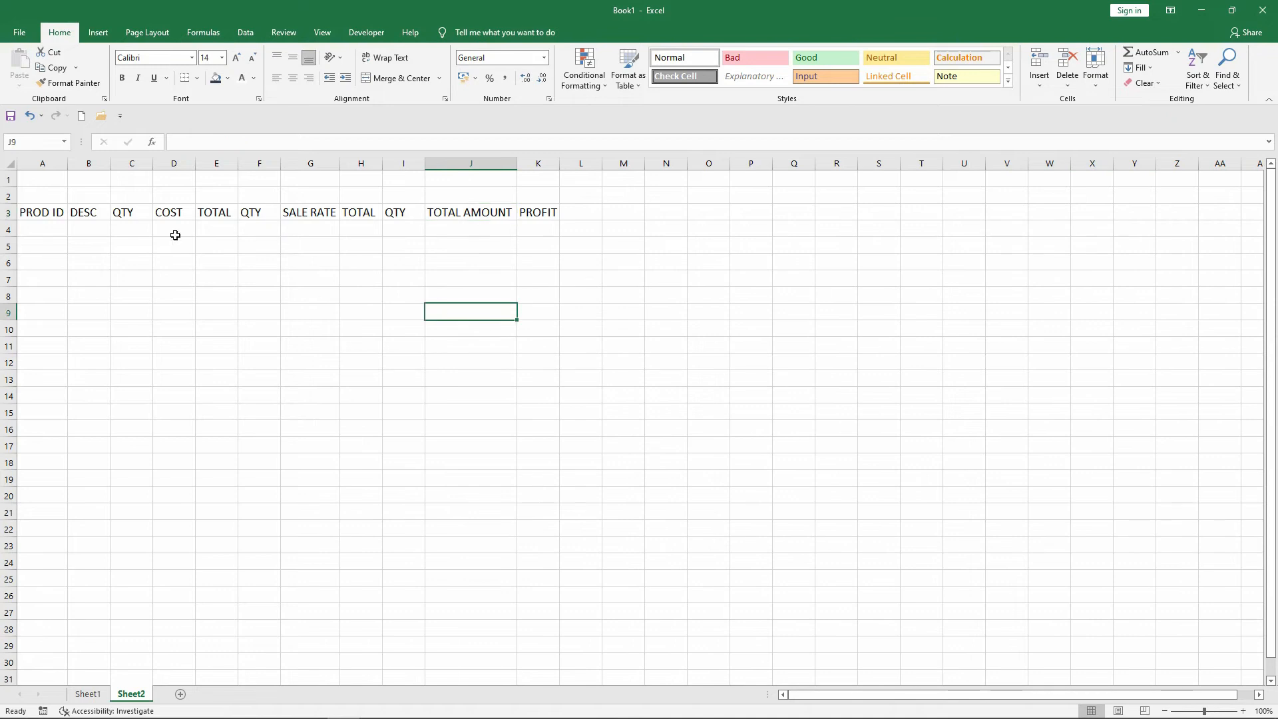
Step: Merge and center the row 2 cells above the headings as three blocks: A2:E2, F2:H2 and I2:K2
{"action": "left_click_drag", "start_coordinate": [44, 193], "coordinate": [203, 191]}
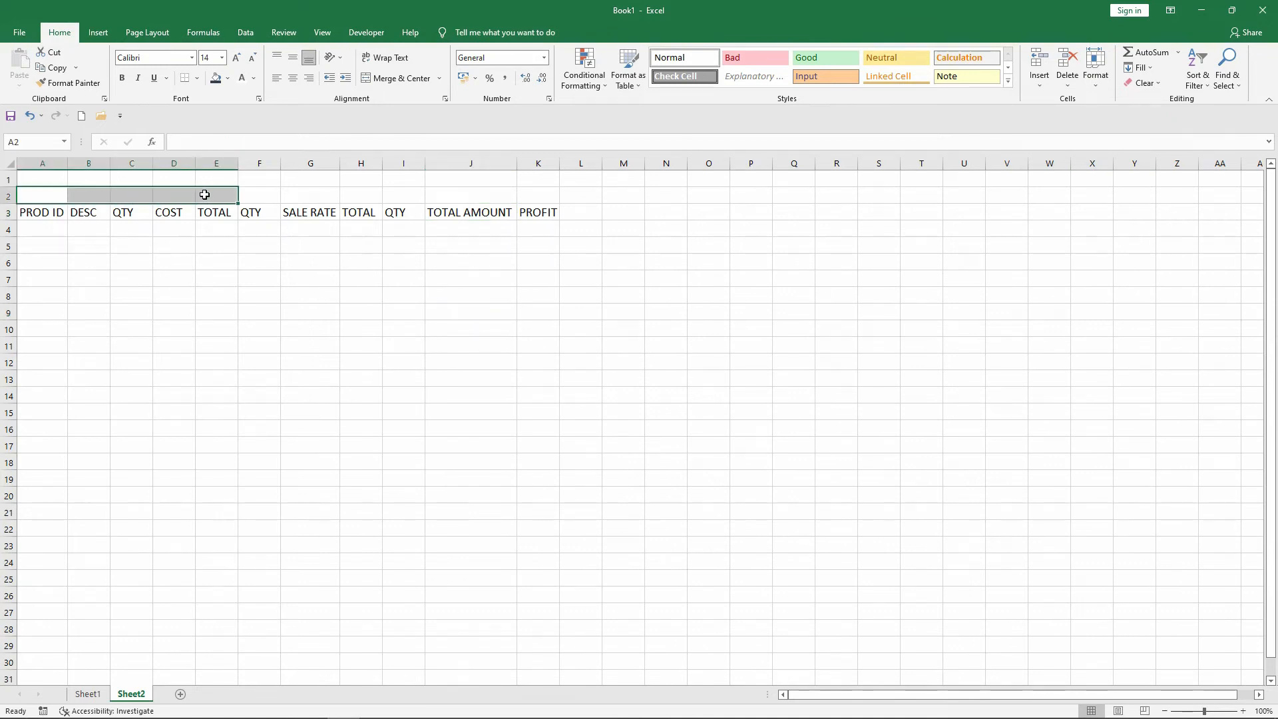
{"action": "left_click", "coordinate": [396, 79]}
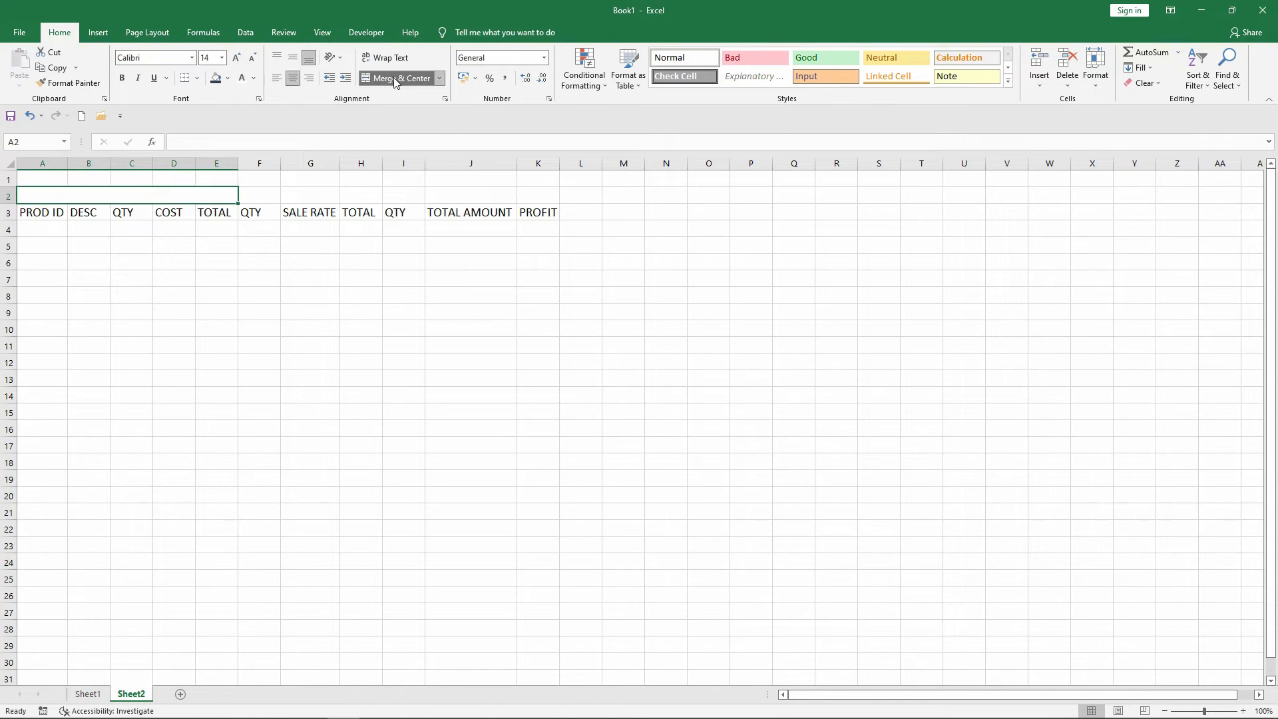
{"action": "left_click_drag", "start_coordinate": [256, 198], "coordinate": [522, 193]}
{"action": "left_click", "coordinate": [399, 78]}
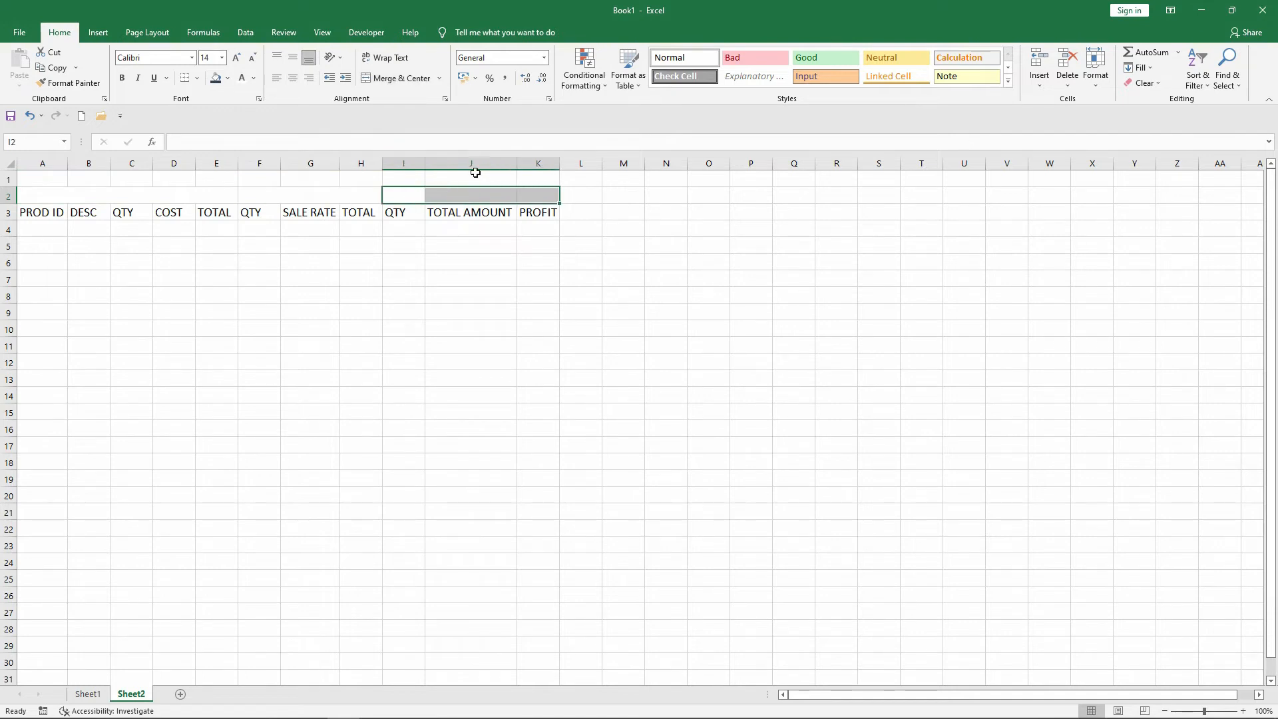
{"action": "left_click", "coordinate": [403, 79]}
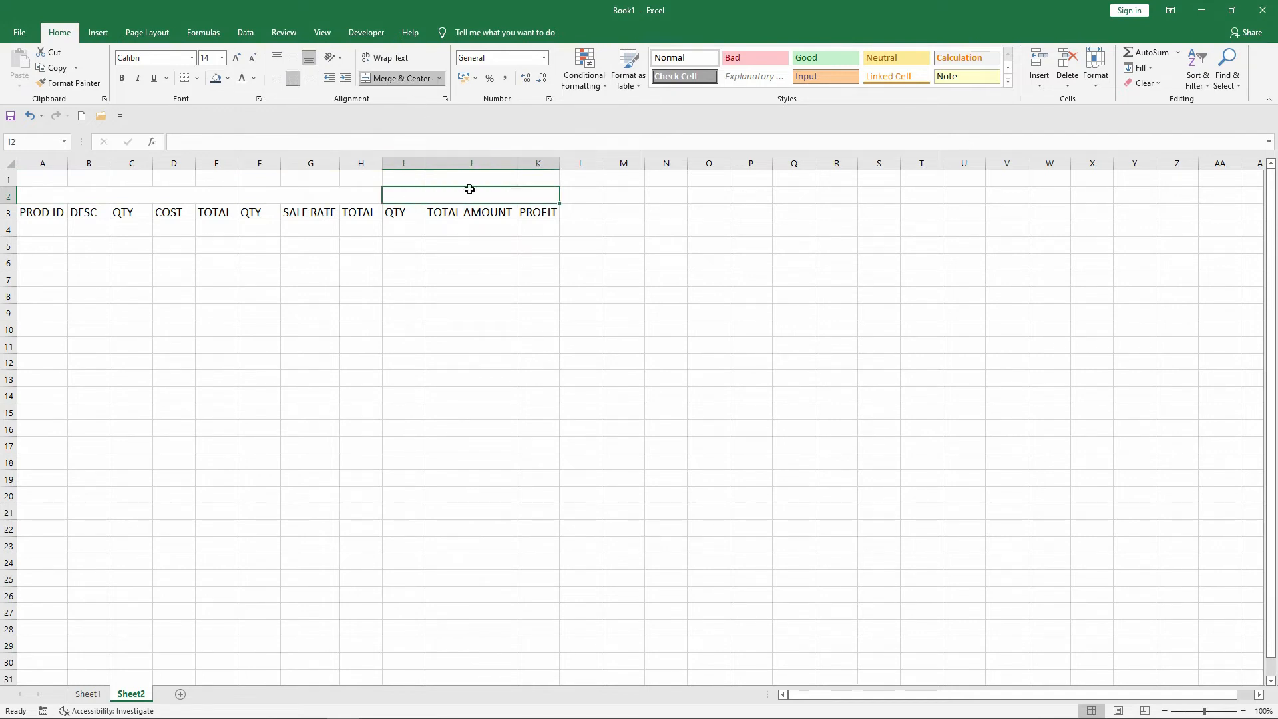
{"action": "left_click", "coordinate": [480, 296]}
{"action": "left_click", "coordinate": [452, 193]}
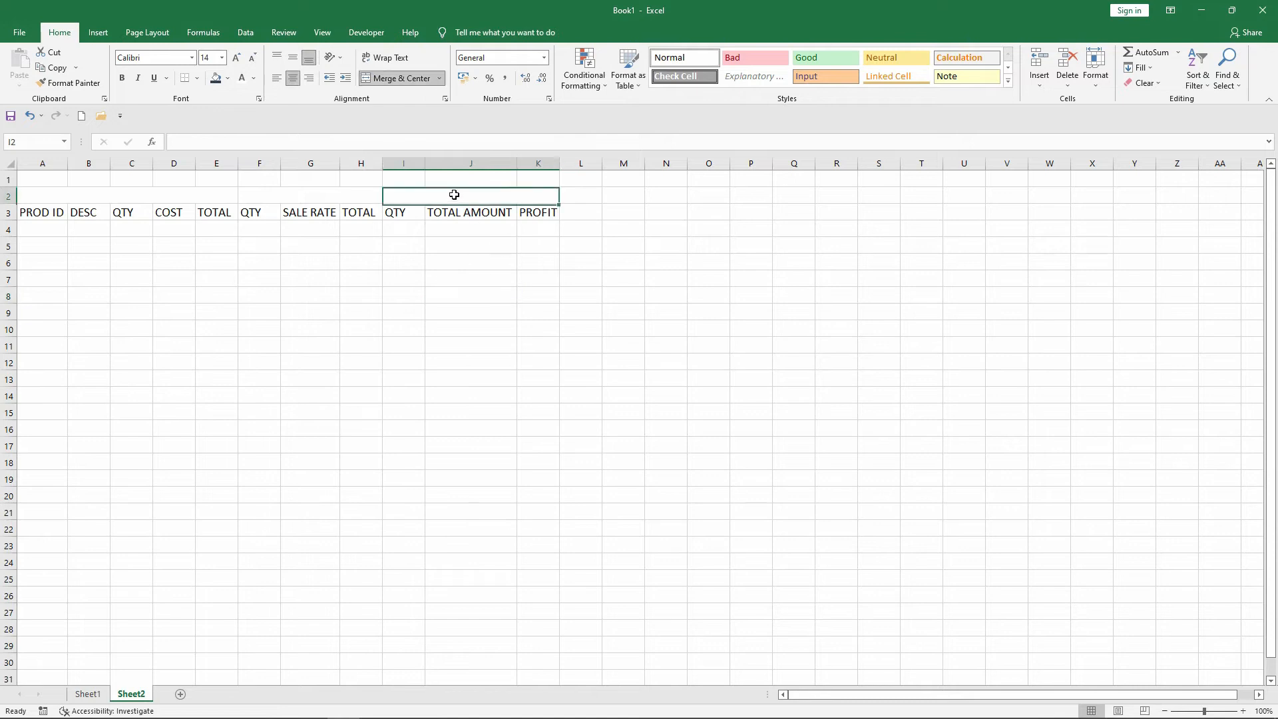
Step: Apply all borders to the table blocks A2:E13, F2:H13 and I2:K13
{"action": "left_click", "coordinate": [121, 195]}
{"action": "left_click_drag", "start_coordinate": [130, 197], "coordinate": [146, 381]}
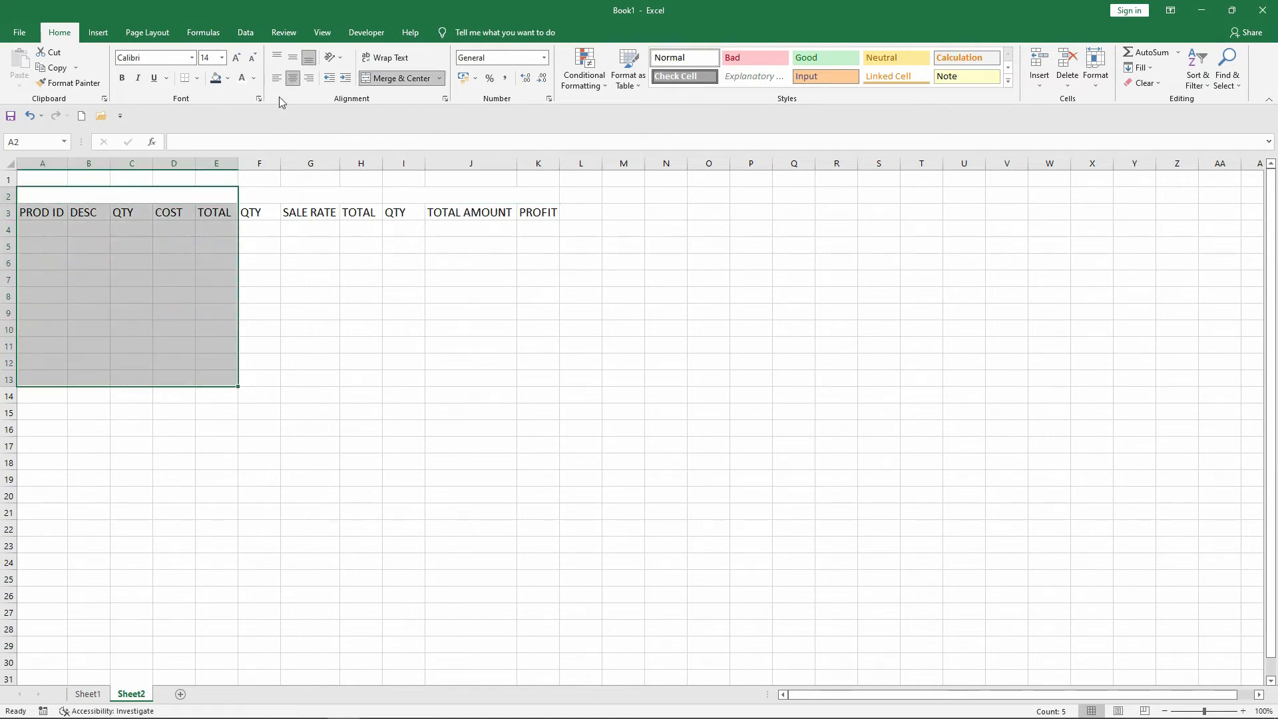
{"action": "left_click", "coordinate": [197, 77]}
{"action": "left_click", "coordinate": [226, 191]}
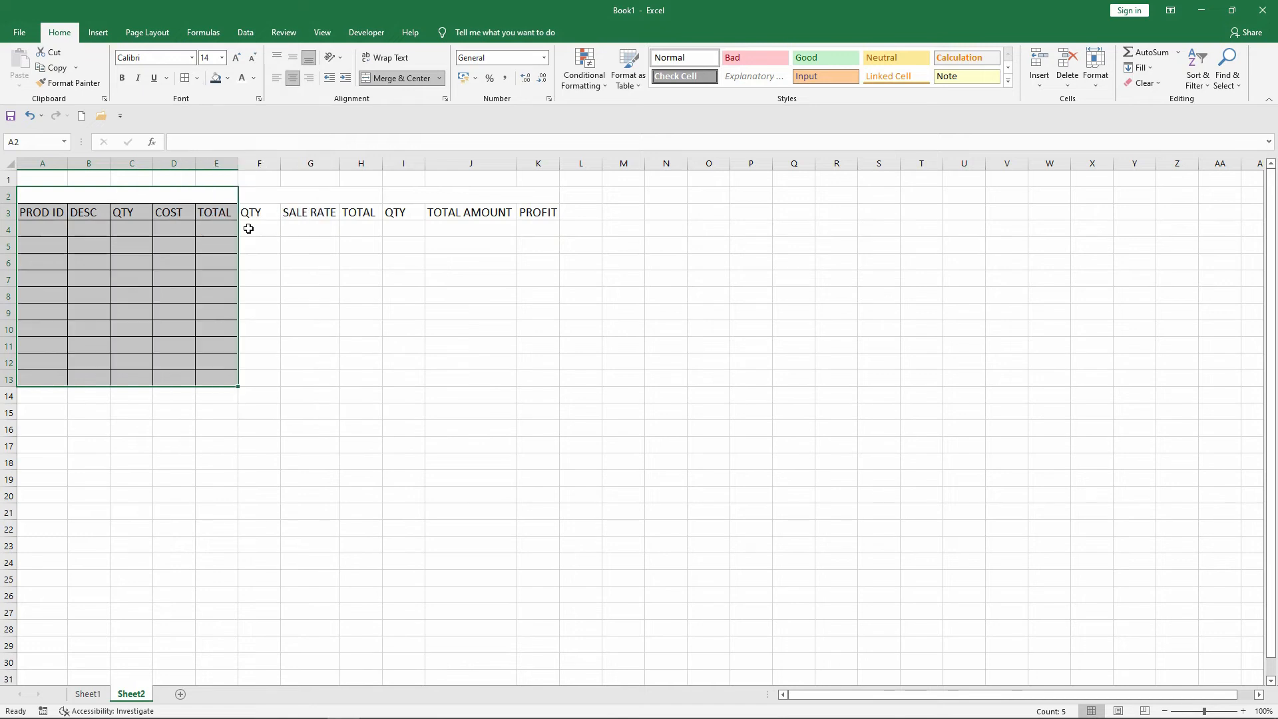
{"action": "left_click_drag", "start_coordinate": [308, 200], "coordinate": [305, 379]}
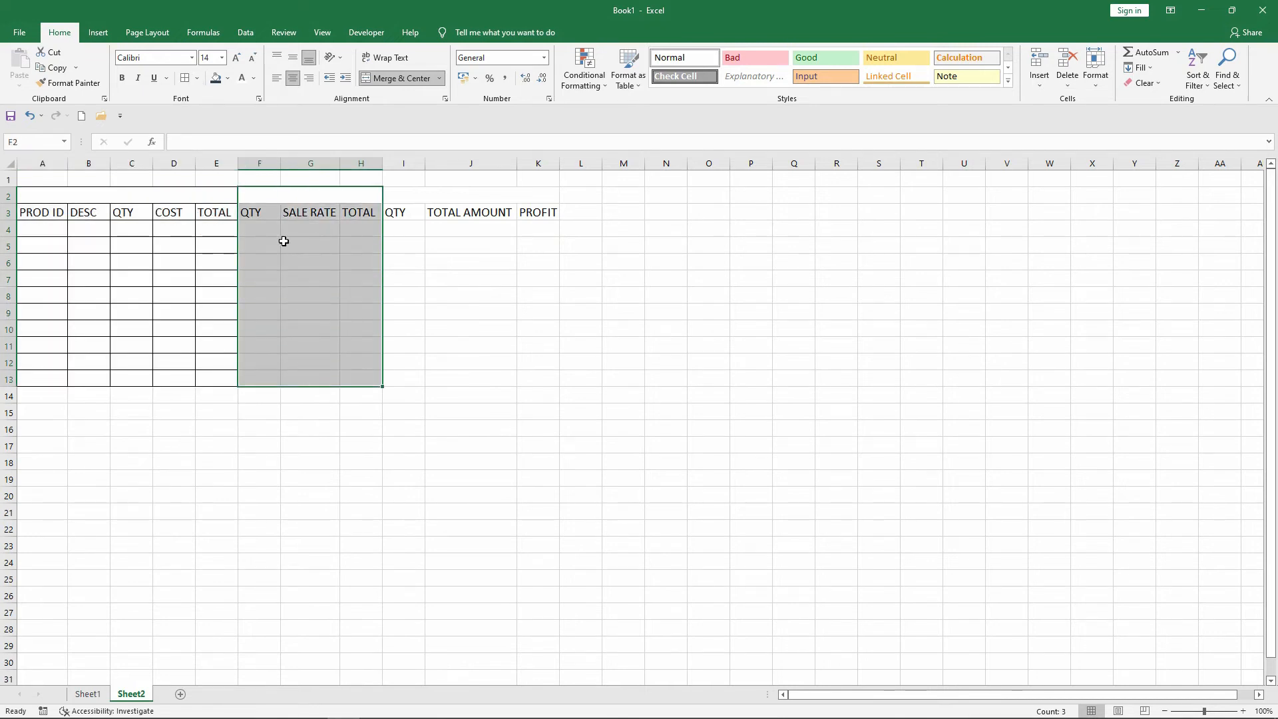
{"action": "left_click", "coordinate": [193, 78]}
{"action": "left_click_drag", "start_coordinate": [450, 200], "coordinate": [438, 375]}
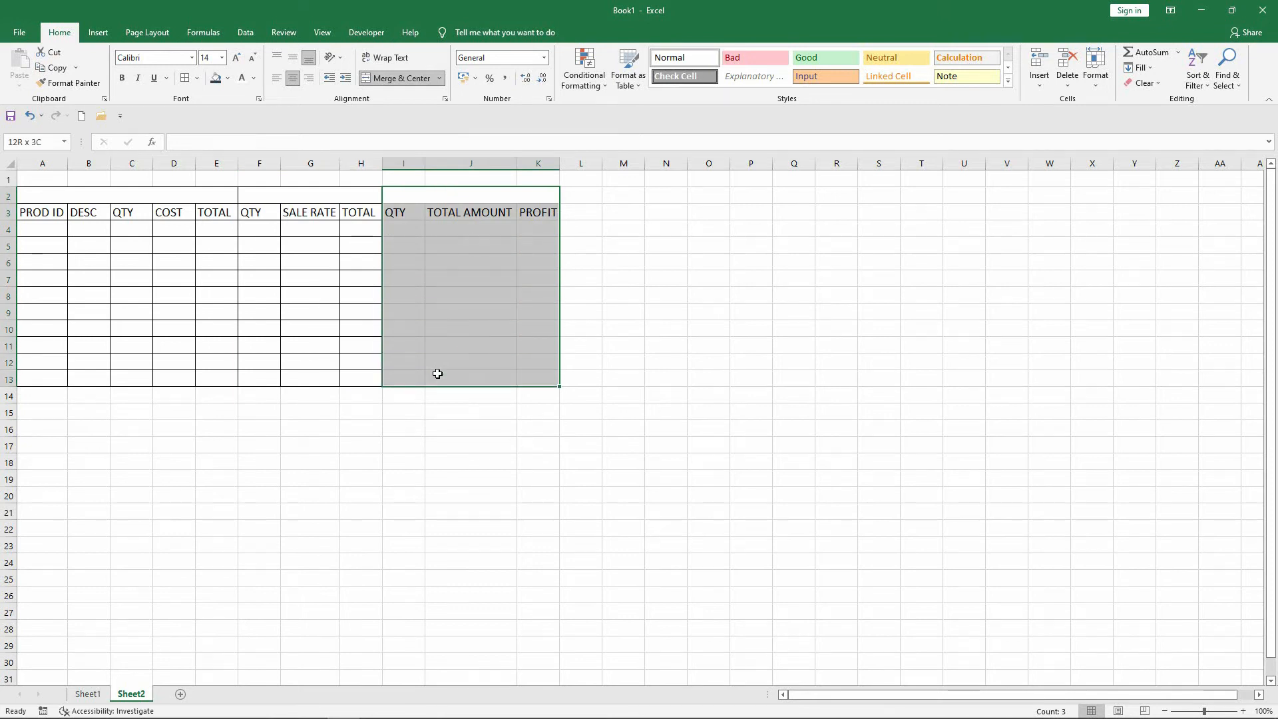
{"action": "left_click", "coordinate": [186, 78]}
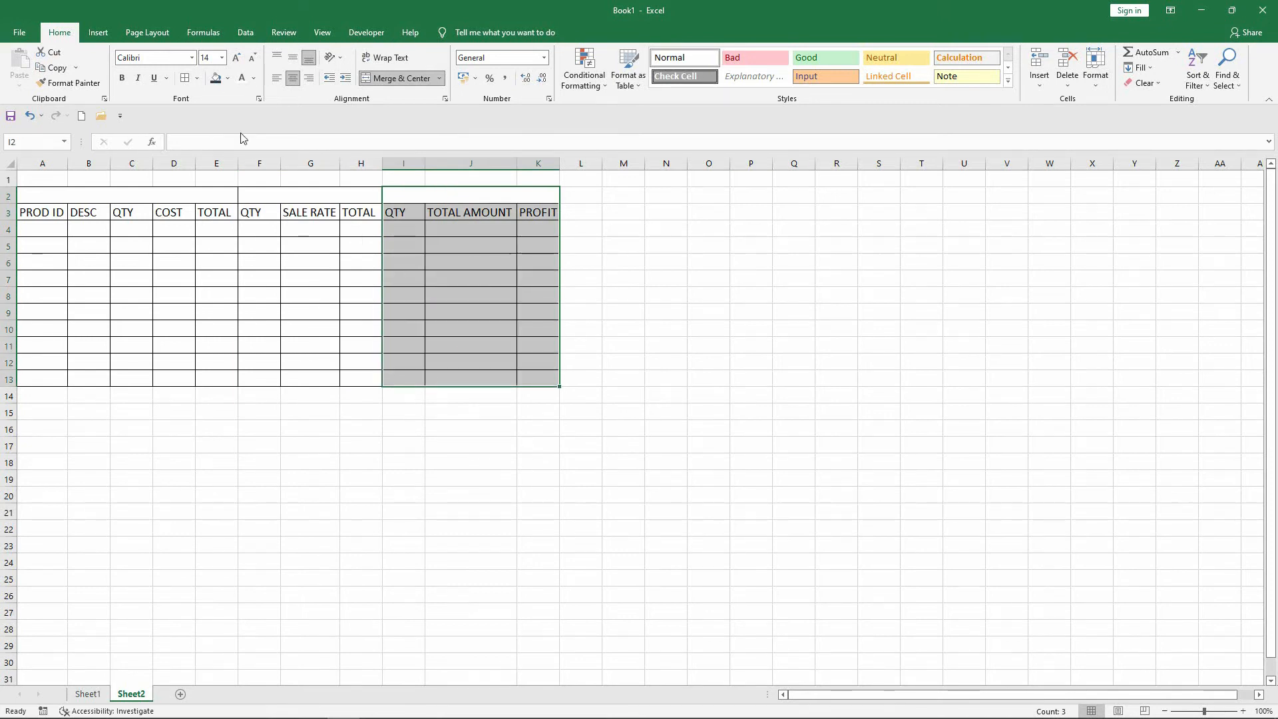
Step: Enter the section headings PURCHASE DATA in merged cell A2 and SALES RECORD in merged cell F2
{"action": "left_click", "coordinate": [185, 200]}
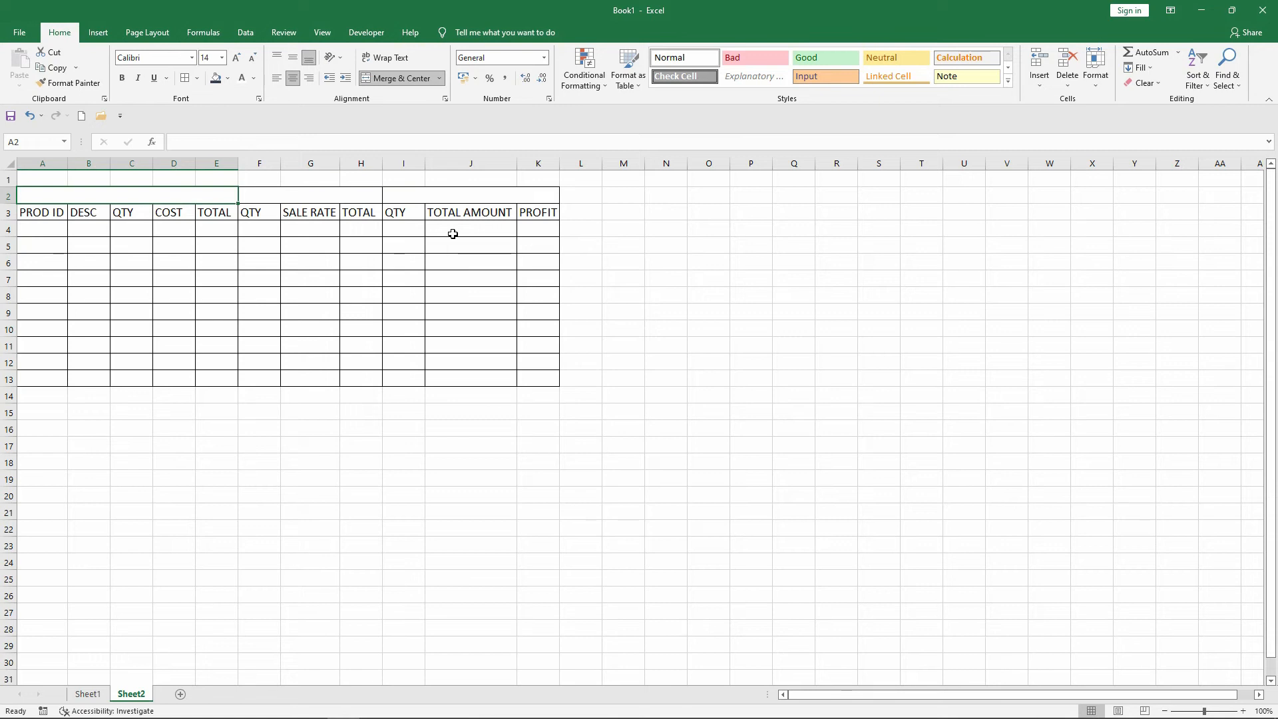
{"action": "type", "text": "PURCHAE"}
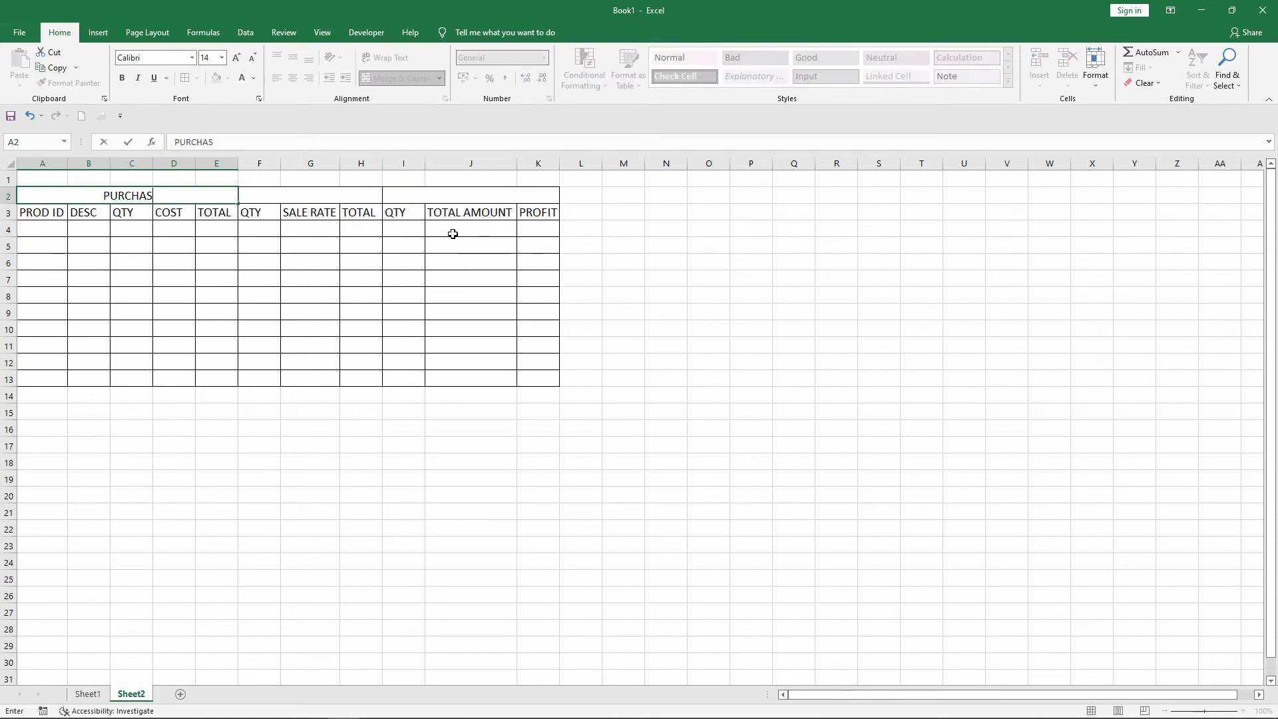
{"action": "type", "text": "E DATA"}
{"action": "key", "text": "Tab"}
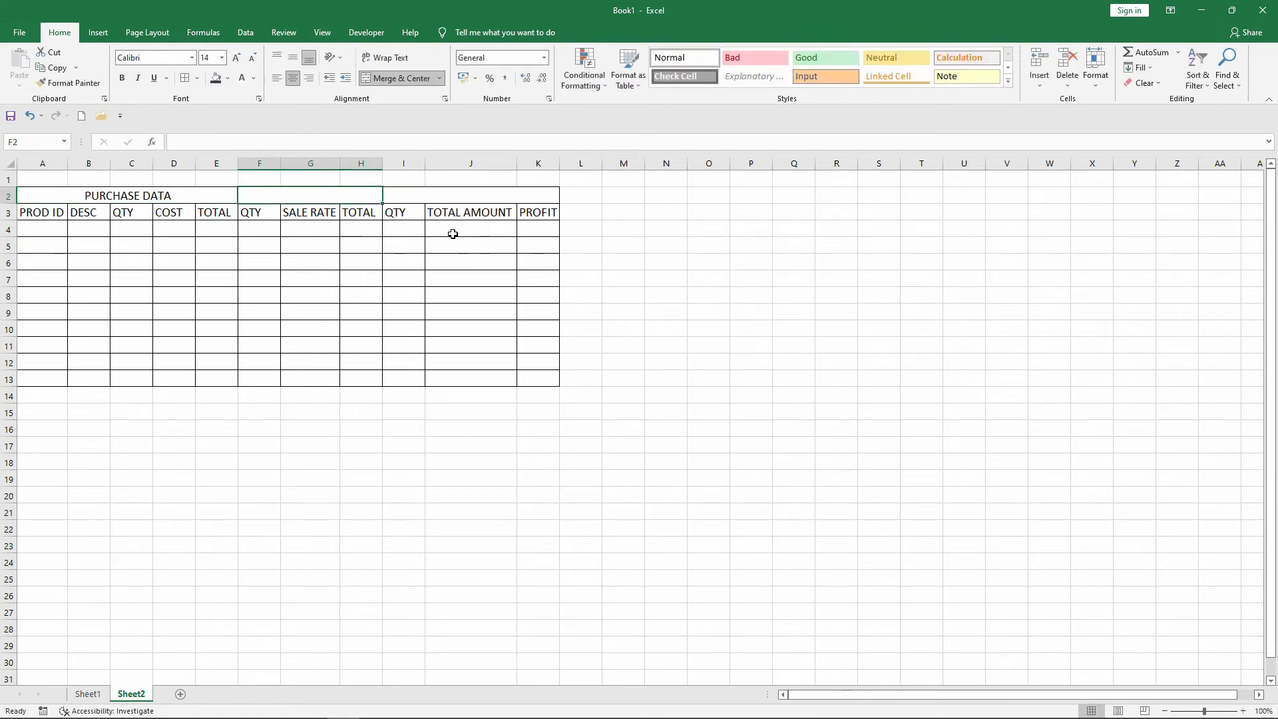
{"action": "type", "text": "SALES  RECORD"}
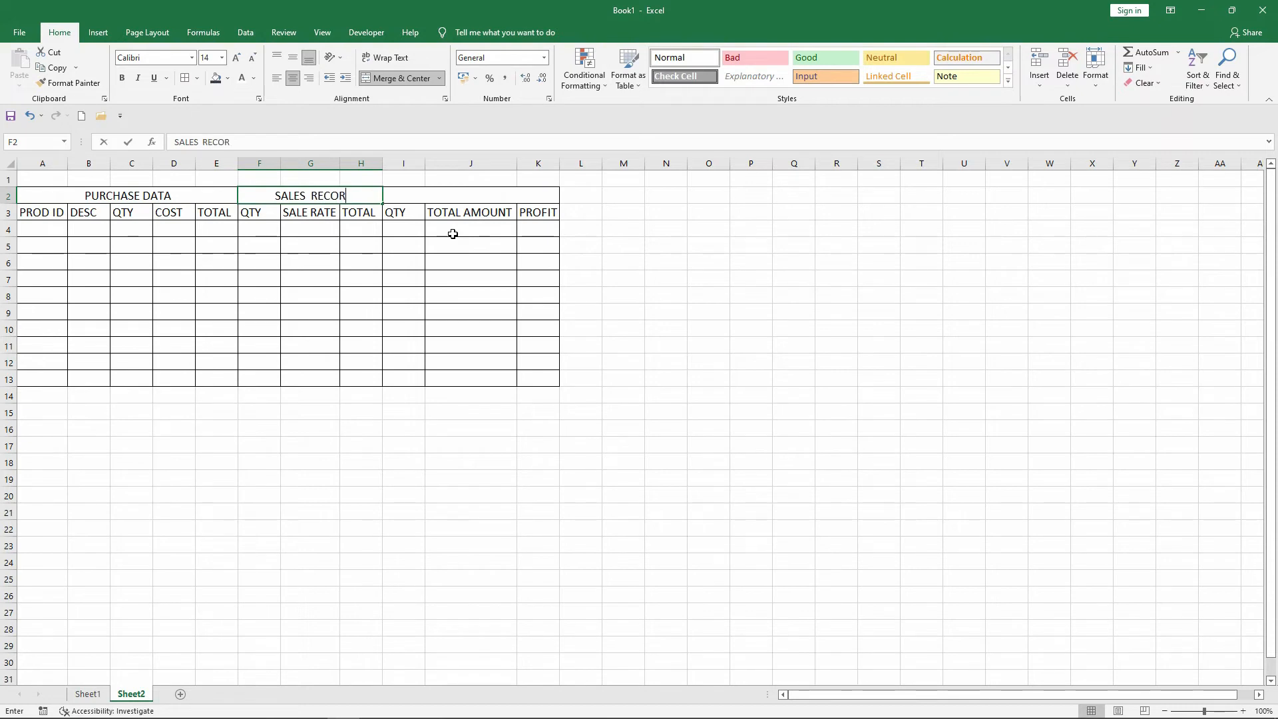
{"action": "key", "text": "Tab"}
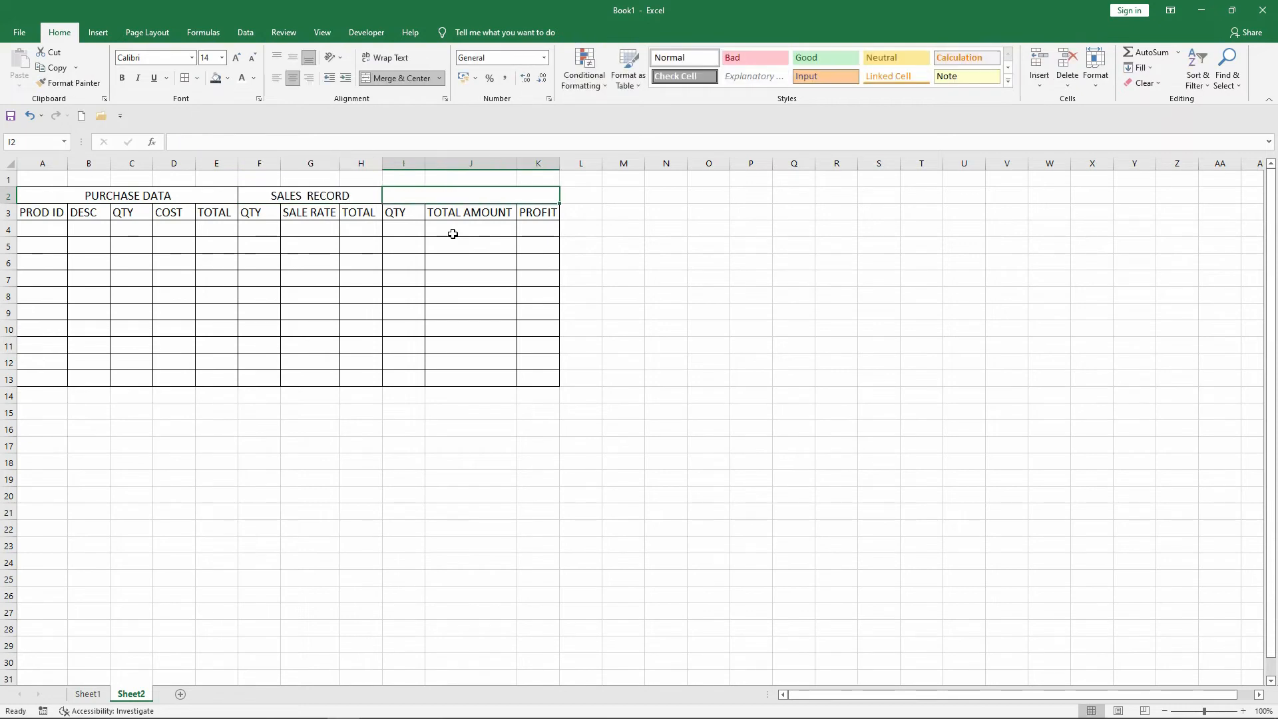
Step: Enter the section heading STOCK BALANCE & PROFIT in merged cell I2
{"action": "type", "text": "STTOCK"}
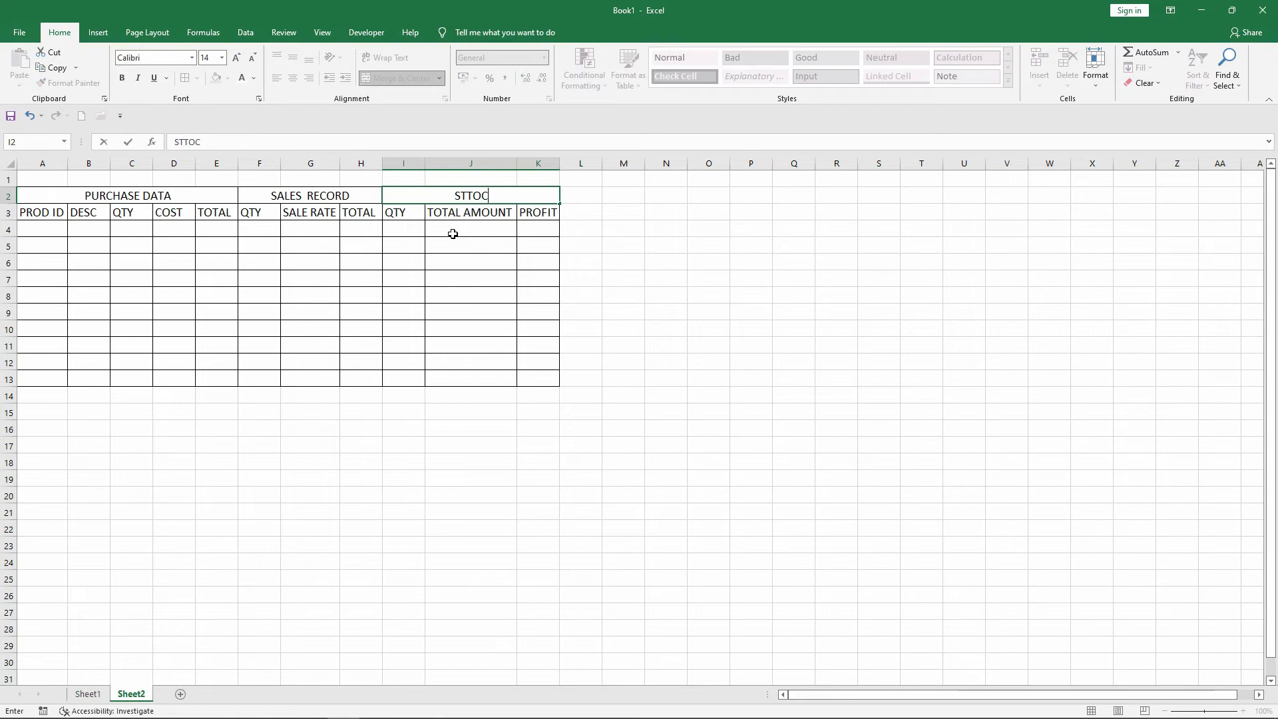
{"action": "key", "text": "BackSpace"}
{"action": "key", "text": "BackSpace"}
{"action": "key", "text": "BackSpace"}
{"action": "key", "text": "BackSpace"}
{"action": "type", "text": "OCK "}
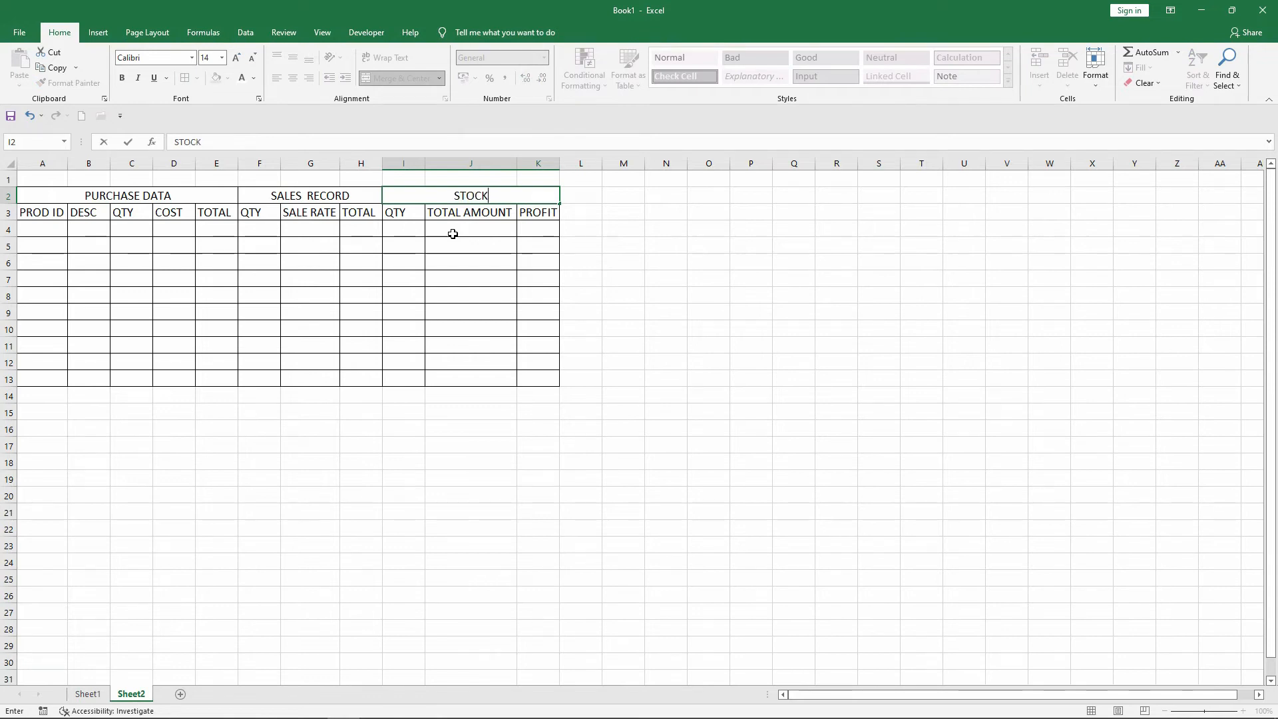
{"action": "type", "text": "BALANCCE A"}
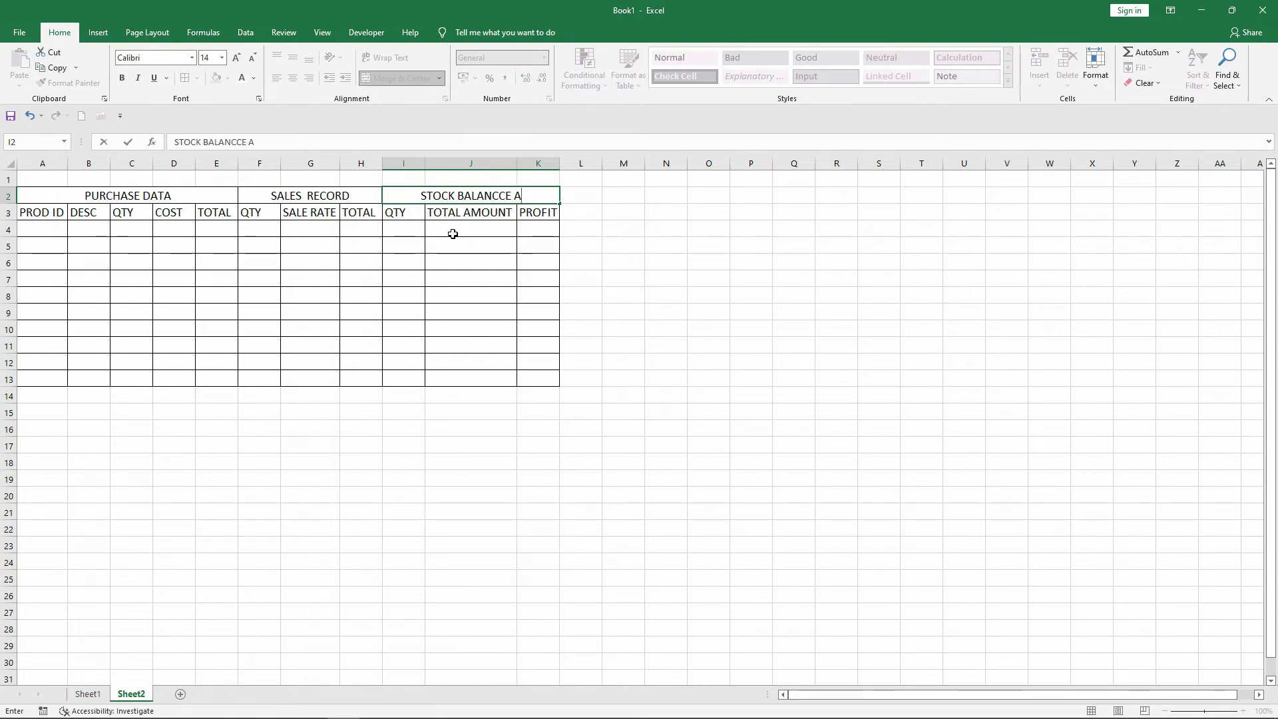
{"action": "key", "text": "BackSpace"}
{"action": "key", "text": "BackSpace"}
{"action": "key", "text": "BackSpace"}
{"action": "key", "text": "BackSpace"}
{"action": "type", "text": "E & "}
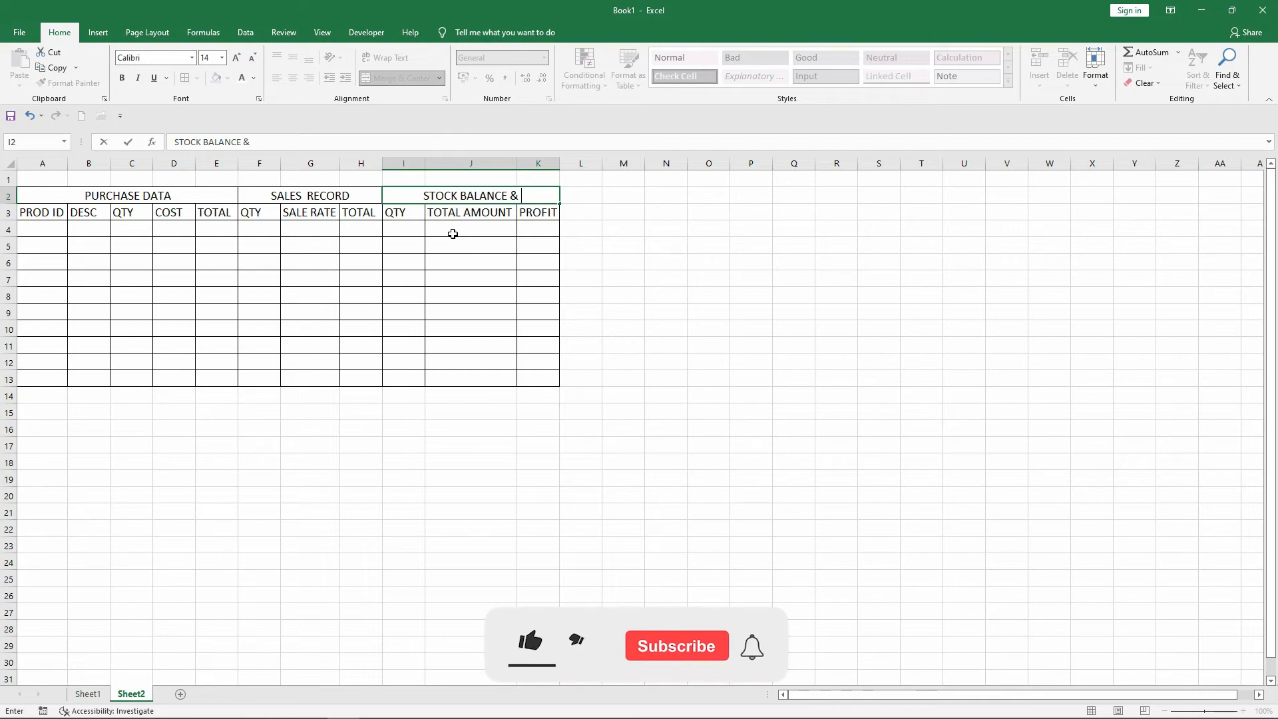
{"action": "type", "text": "PROFIT"}
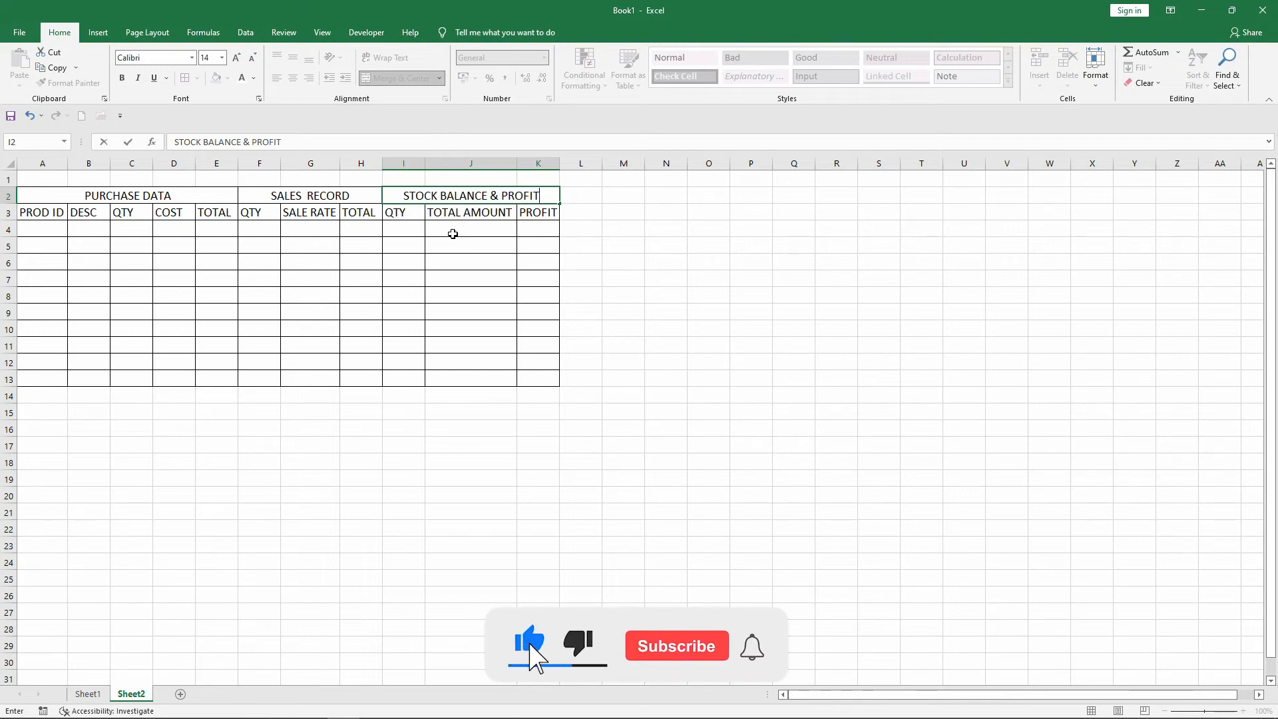
{"action": "key", "text": "Return"}
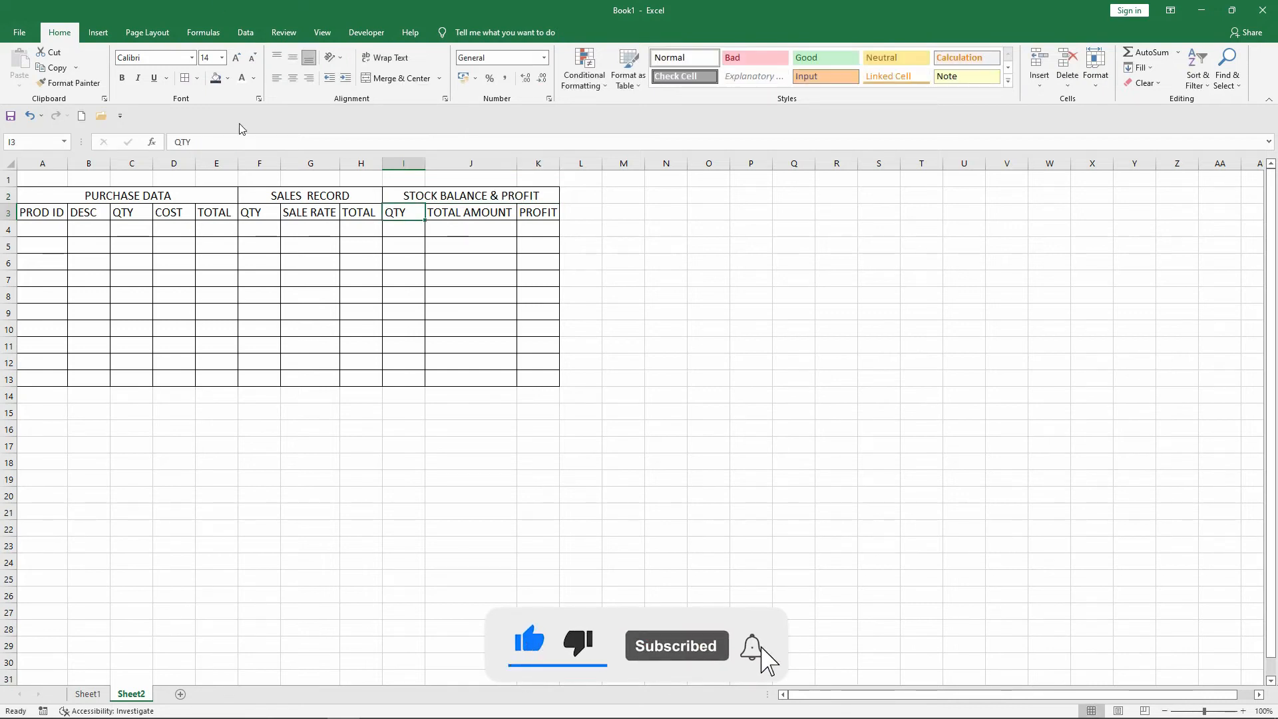
Step: Merge and center A1:K1 and enter the title STOCK ANALYSIS & PROFT LOSS CALCULATION
{"action": "left_click_drag", "start_coordinate": [52, 180], "coordinate": [554, 179]}
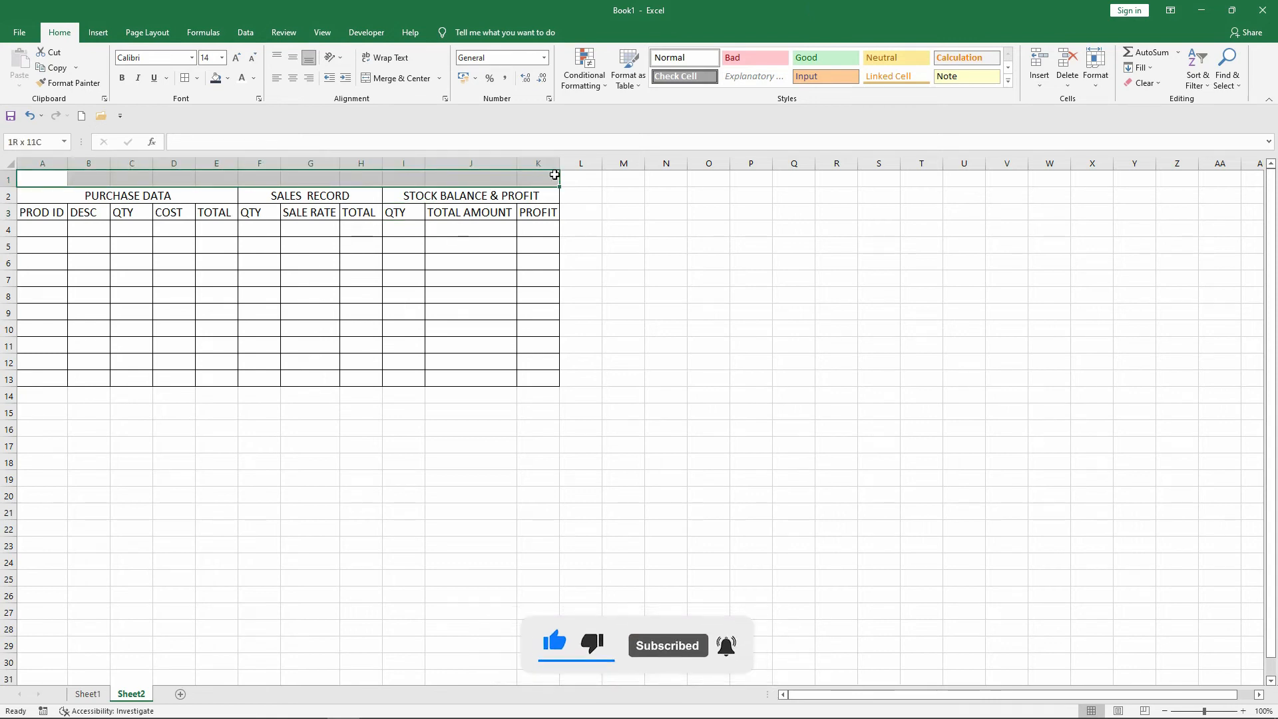
{"action": "left_click", "coordinate": [398, 79]}
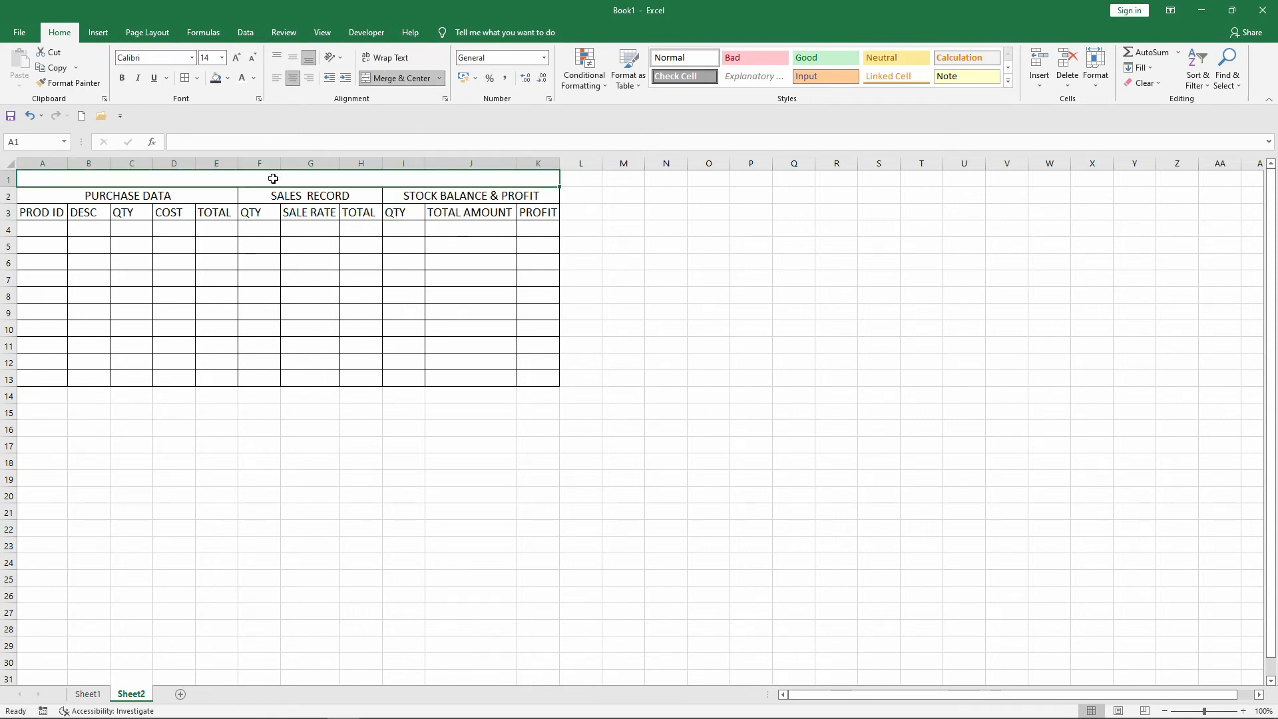
{"action": "type", "text": "SSTOC"}
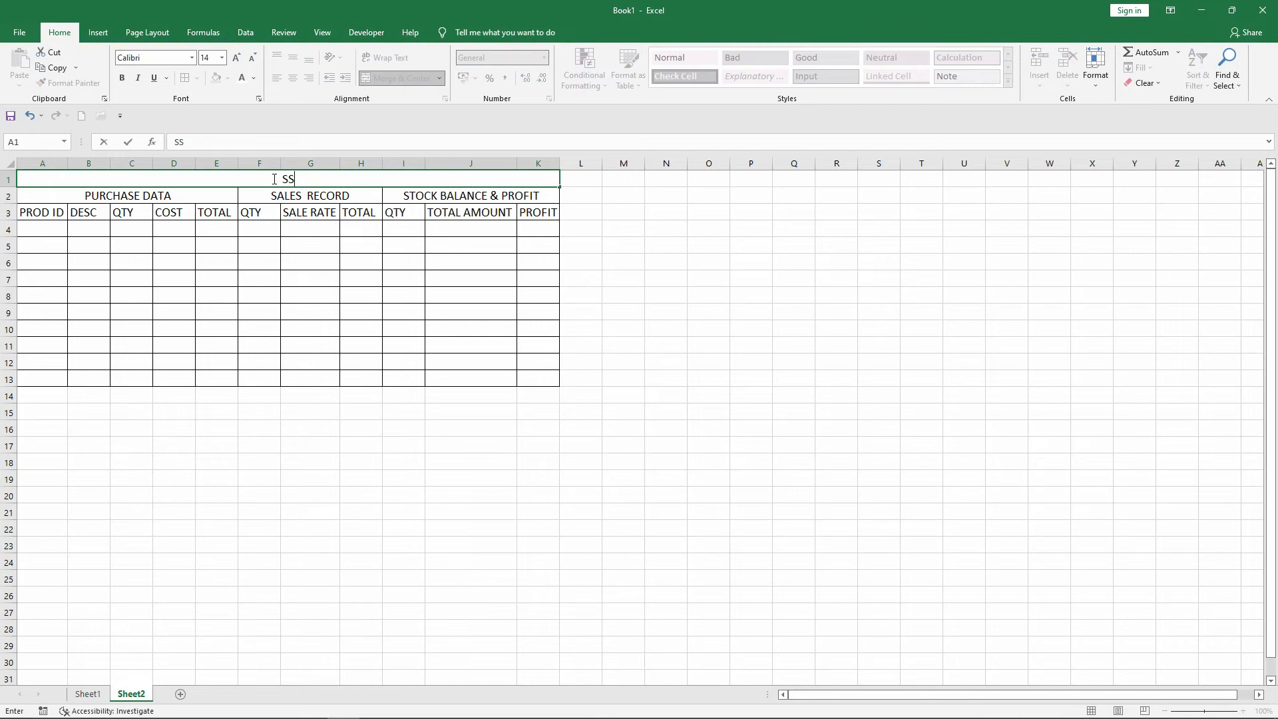
{"action": "key", "text": "BackSpace"}
{"action": "key", "text": "BackSpace"}
{"action": "type", "text": "STOCK ANAL"}
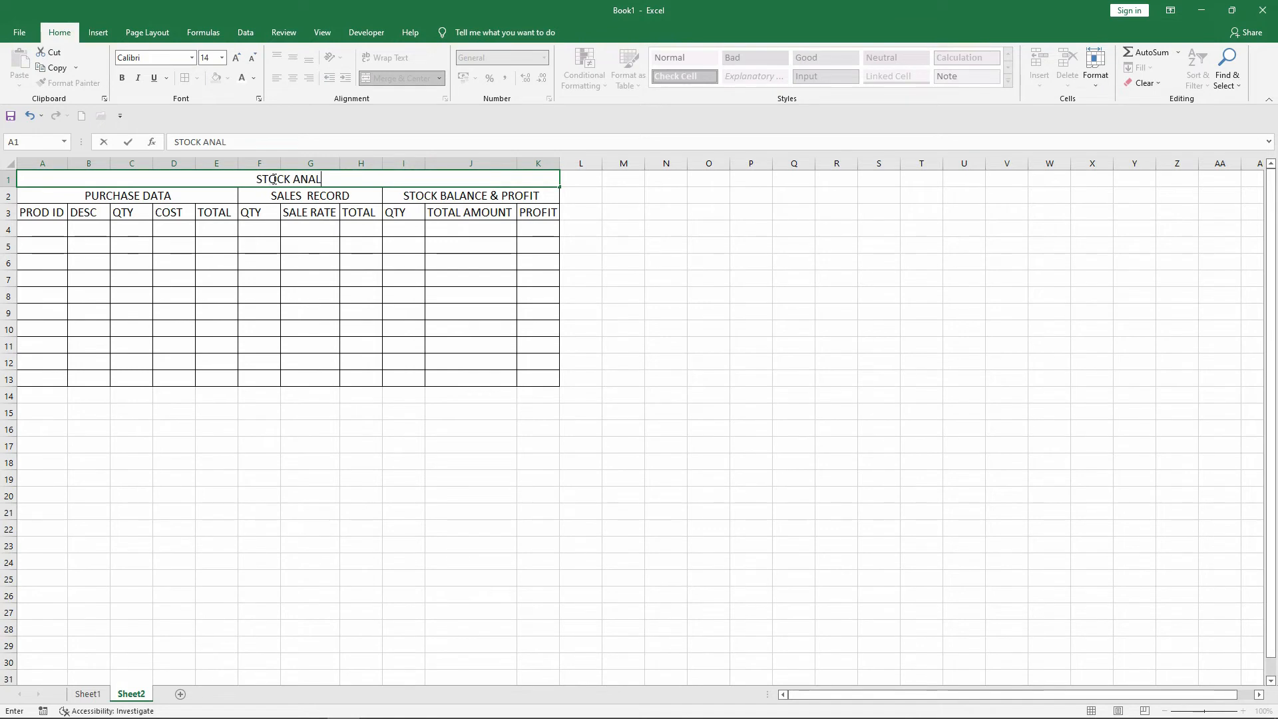
{"action": "type", "text": "YSIS & P"}
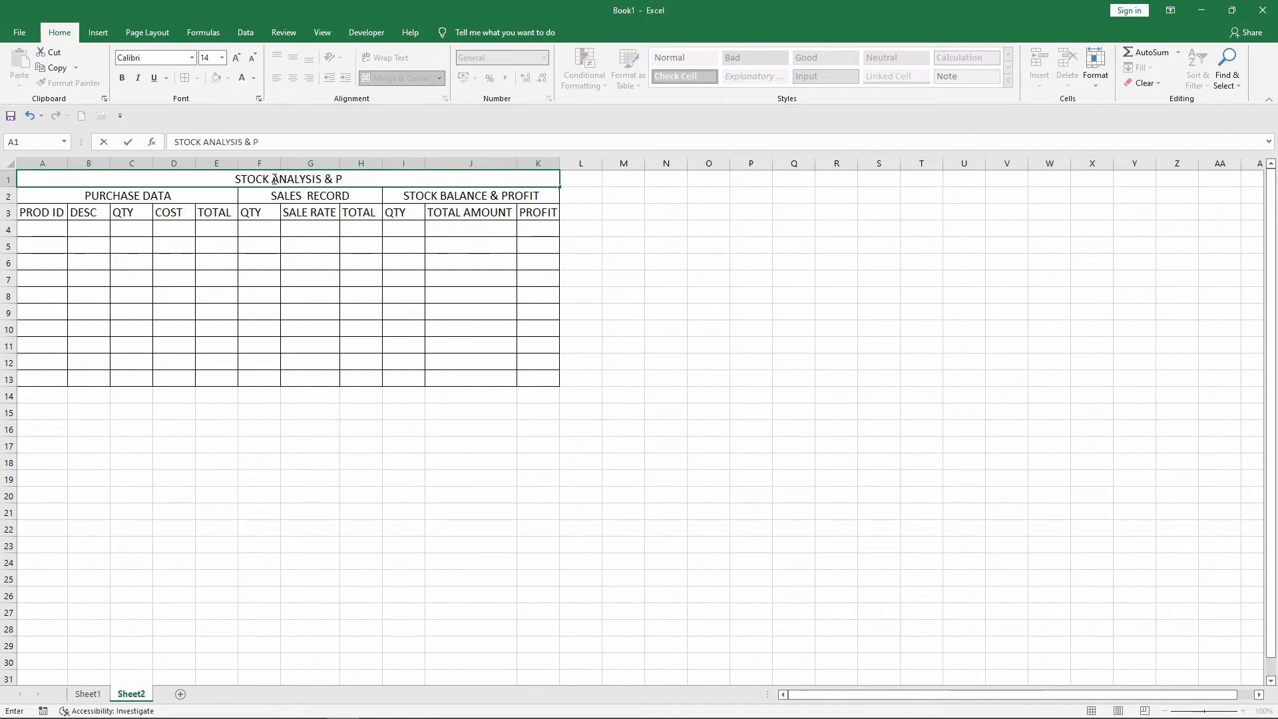
{"action": "type", "text": "ROFT"}
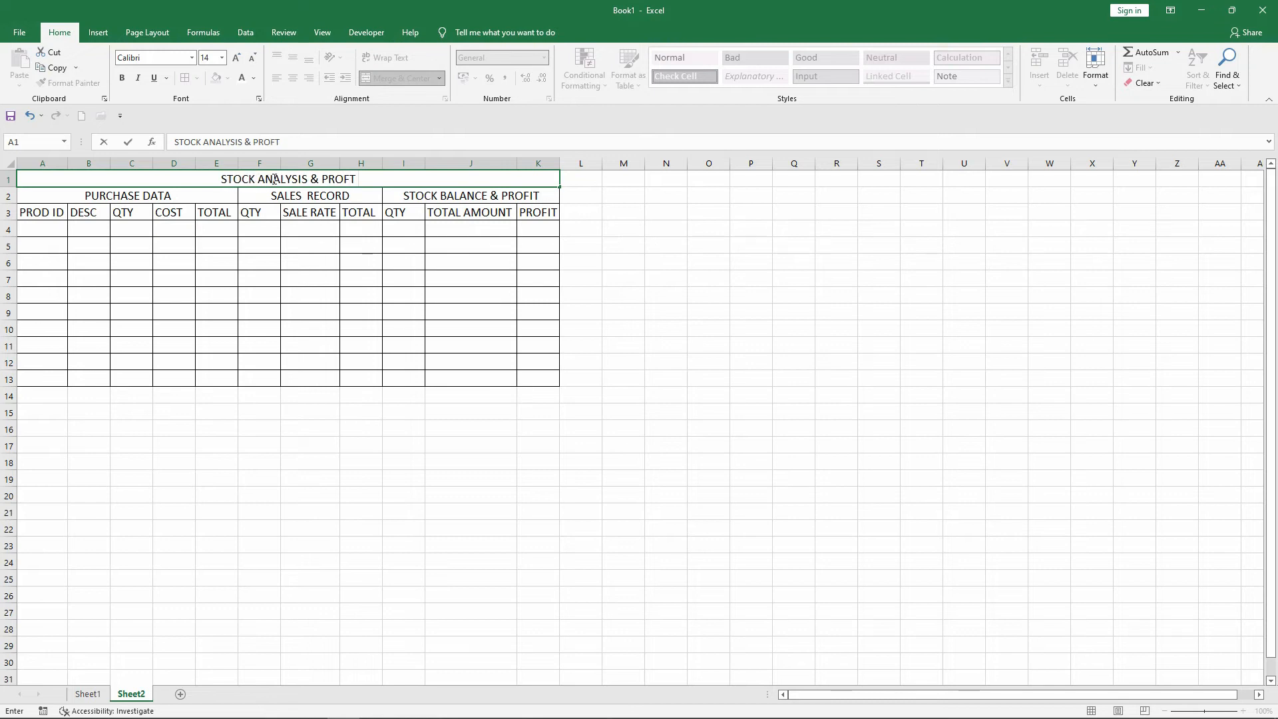
{"action": "type", "text": " LOSS"}
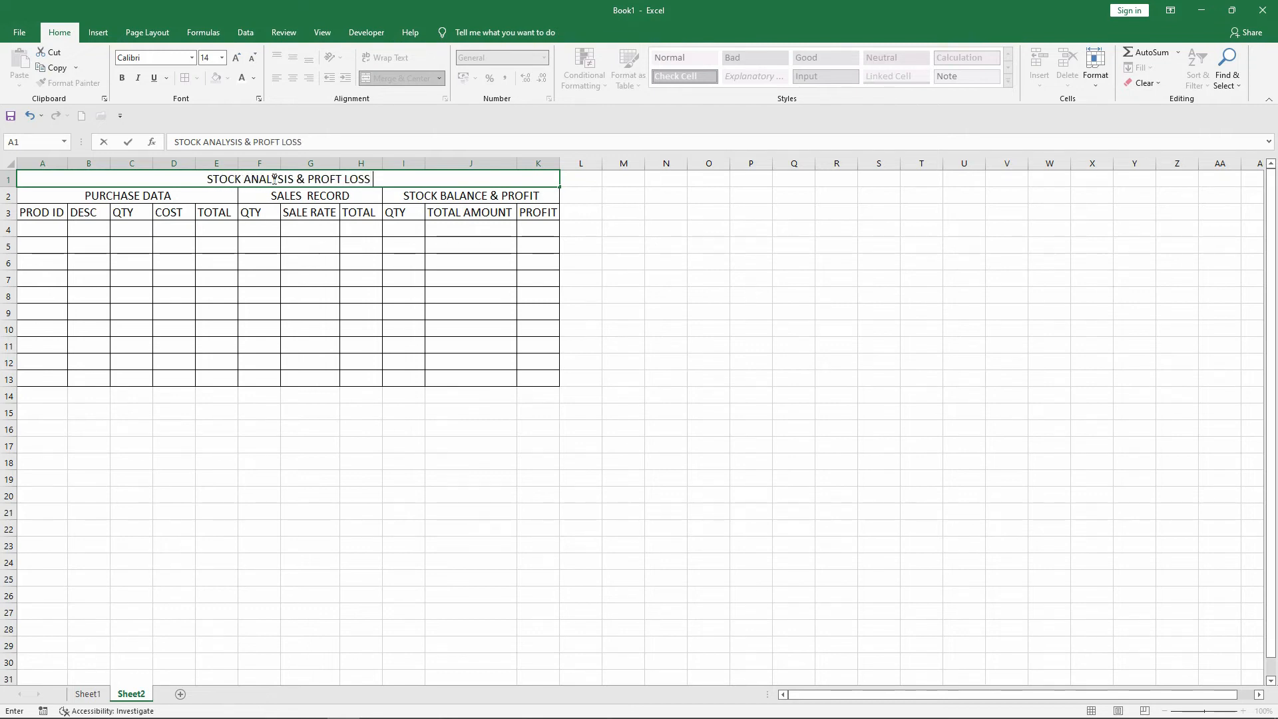
{"action": "type", "text": " CALCU"}
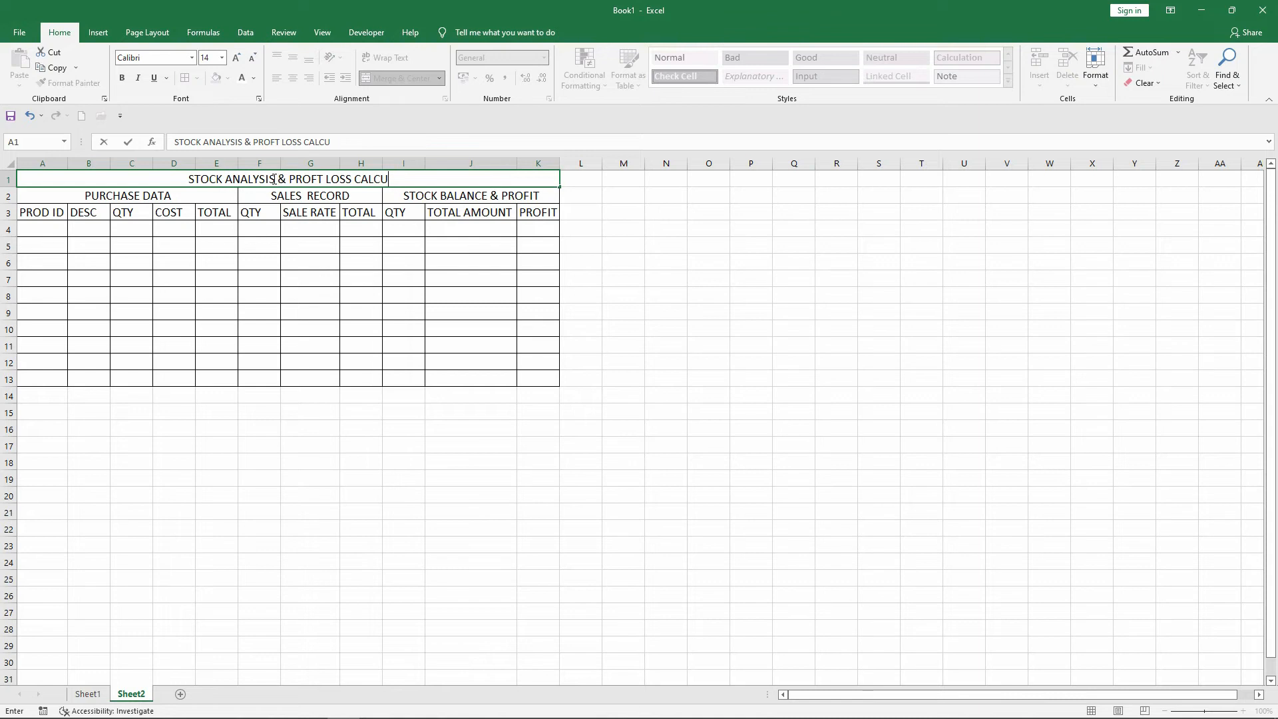
{"action": "type", "text": "LATION"}
{"action": "key", "text": "Return"}
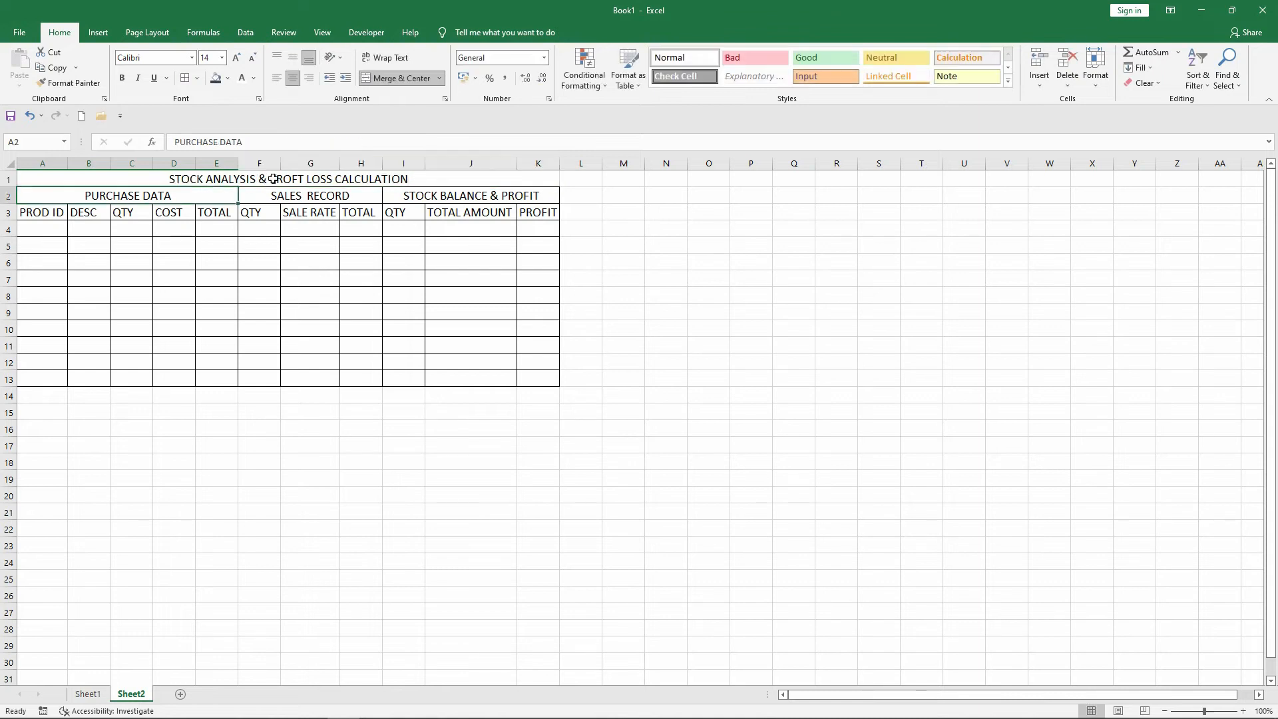
Step: Format the row 1 title with font size 18, bold text and a dark grey fill
{"action": "left_click", "coordinate": [324, 178]}
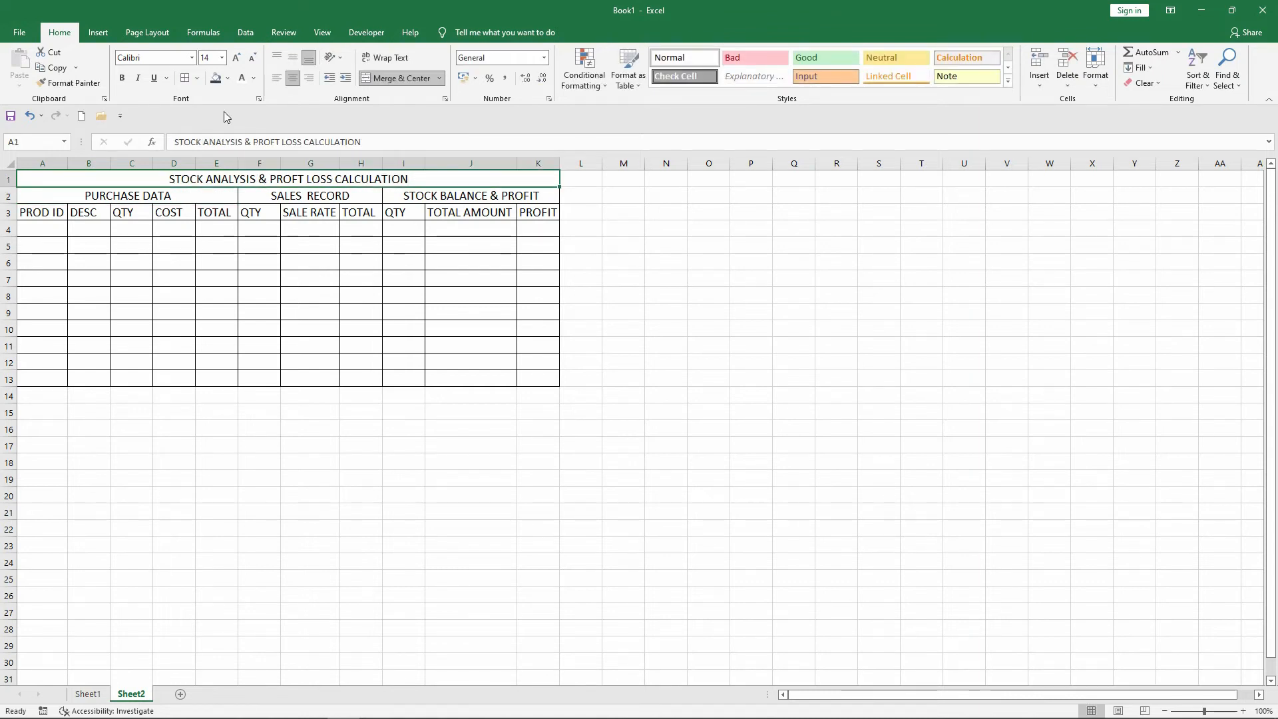
{"action": "left_click", "coordinate": [236, 58]}
{"action": "left_click", "coordinate": [122, 78]}
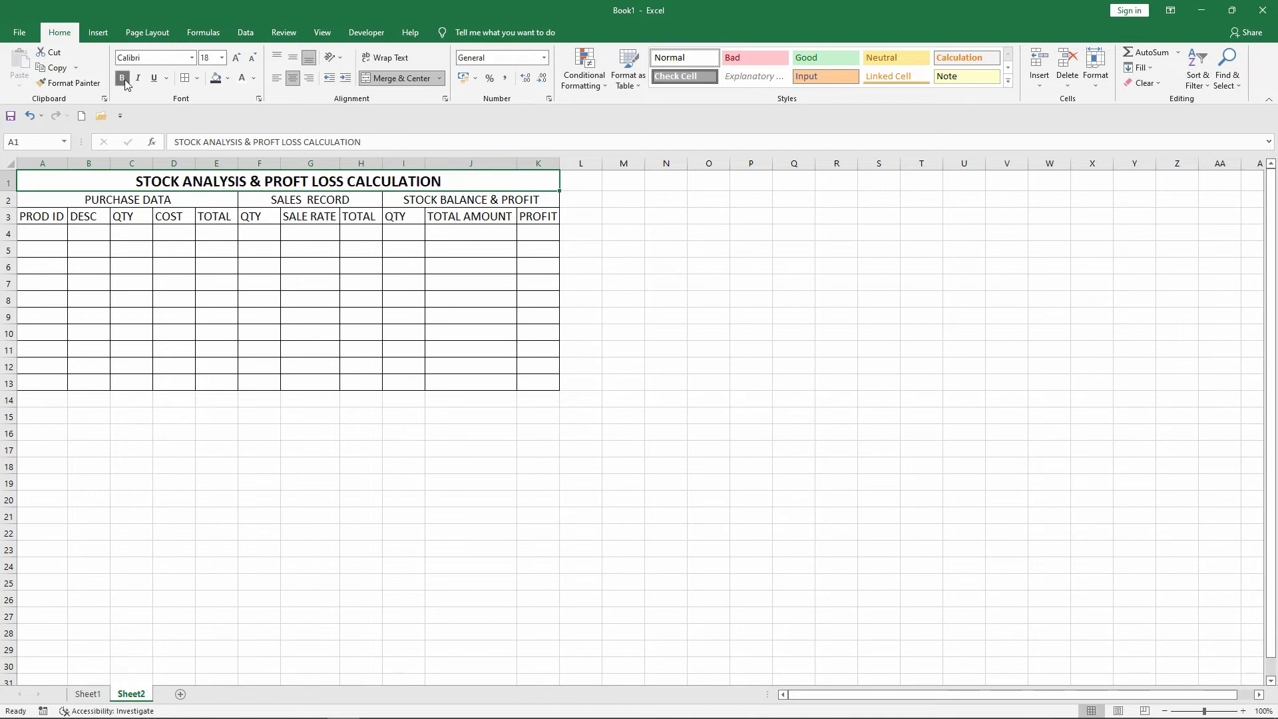
{"action": "left_click", "coordinate": [228, 79]}
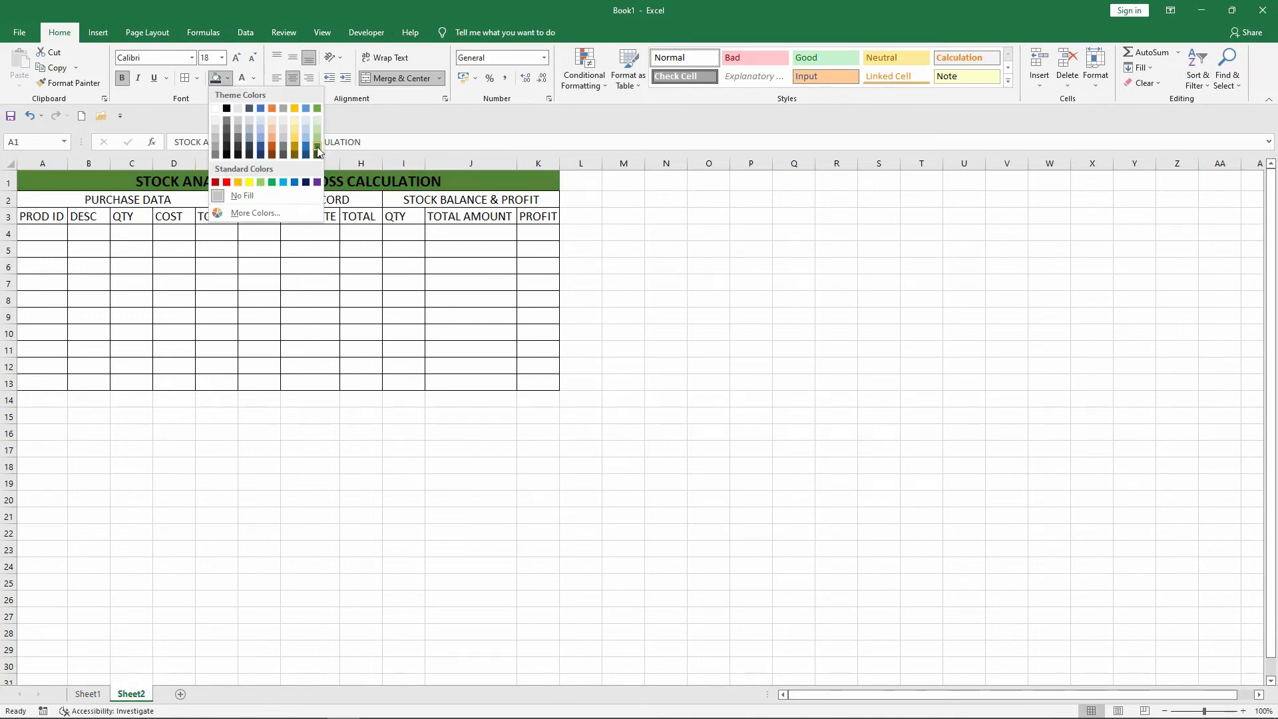
{"action": "left_click", "coordinate": [242, 148]}
{"action": "left_click", "coordinate": [259, 248]}
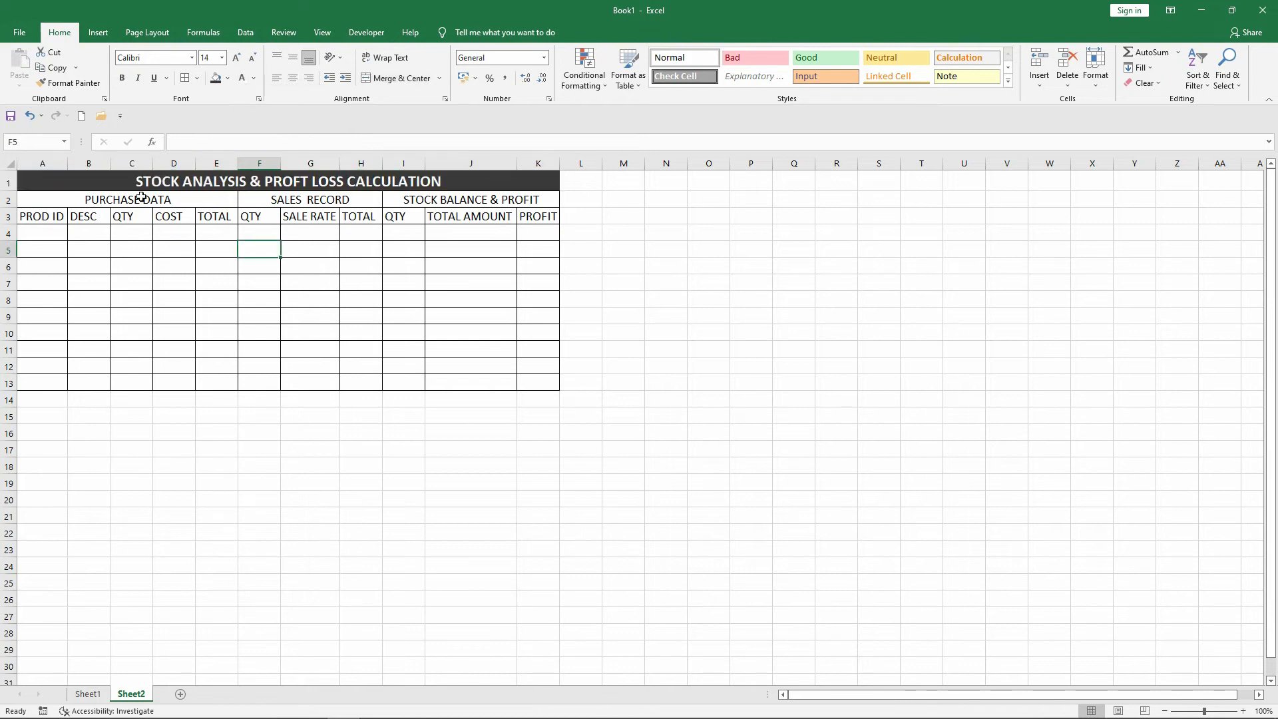
Step: Fill the three section headings in row 2 with a light blue-grey theme color and make them bold
{"action": "left_click", "coordinate": [101, 195]}
{"action": "left_click", "coordinate": [228, 78]}
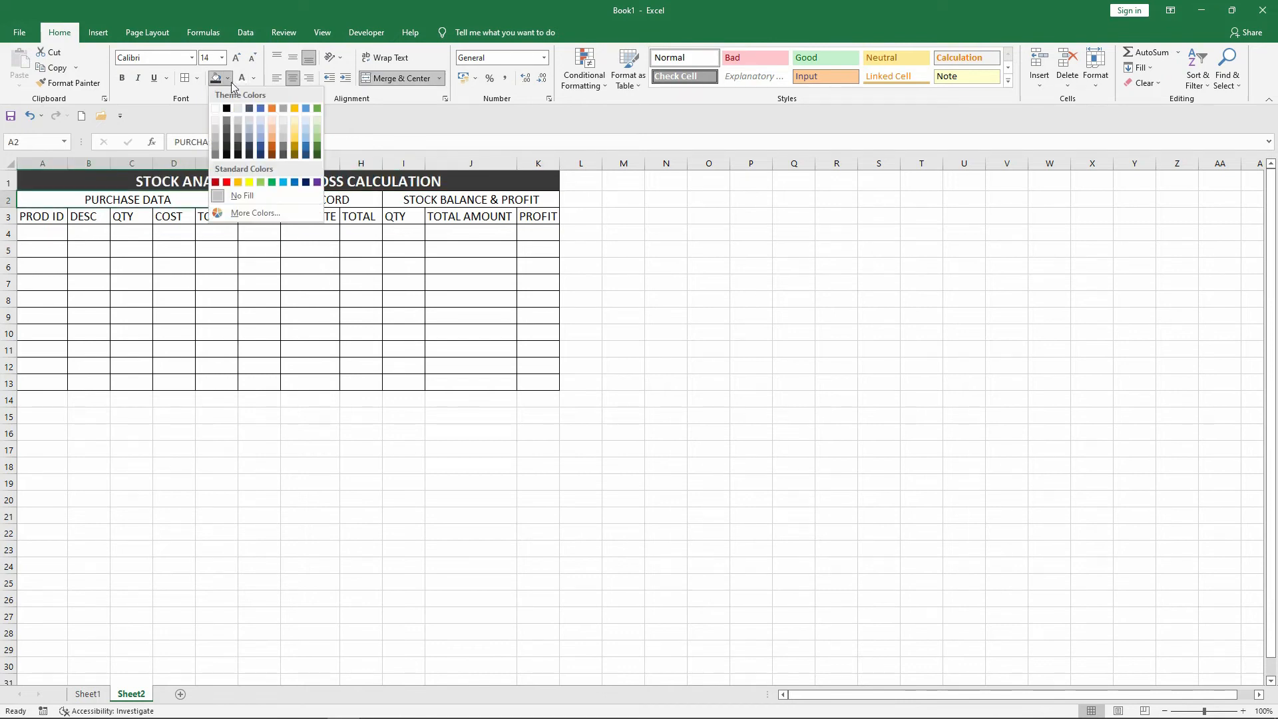
{"action": "left_click", "coordinate": [249, 131]}
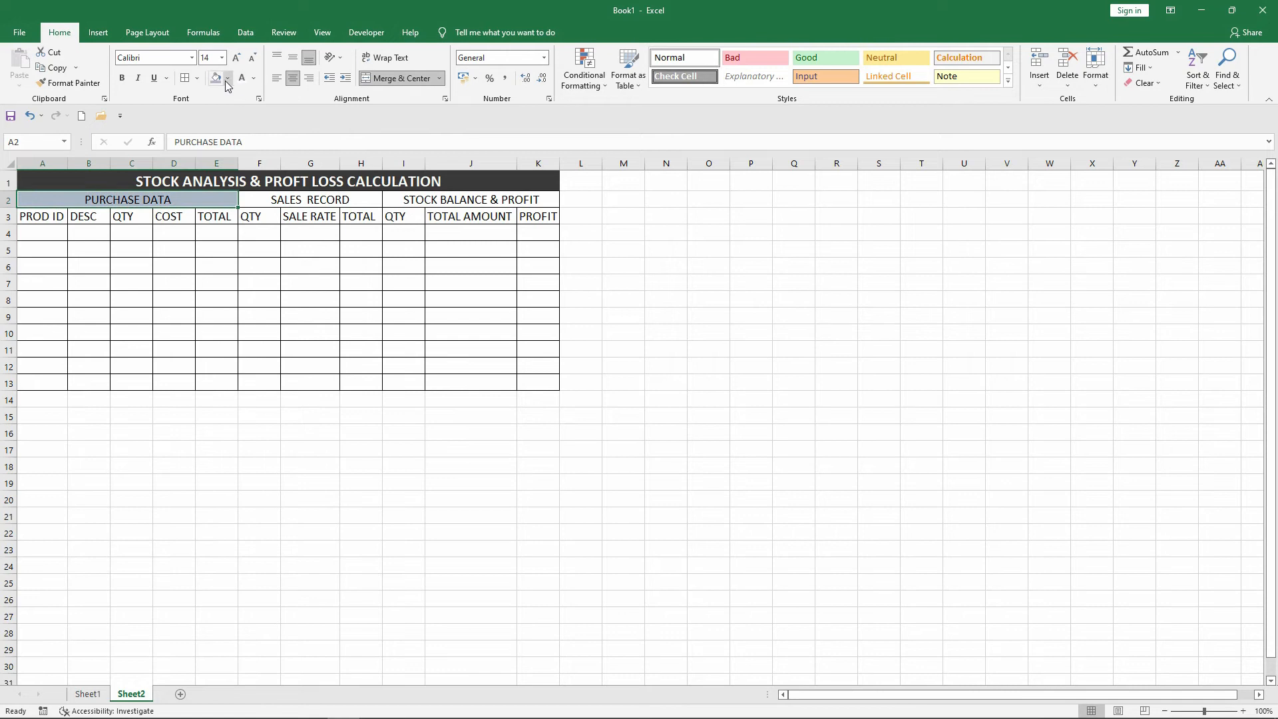
{"action": "left_click_drag", "start_coordinate": [296, 202], "coordinate": [418, 199]}
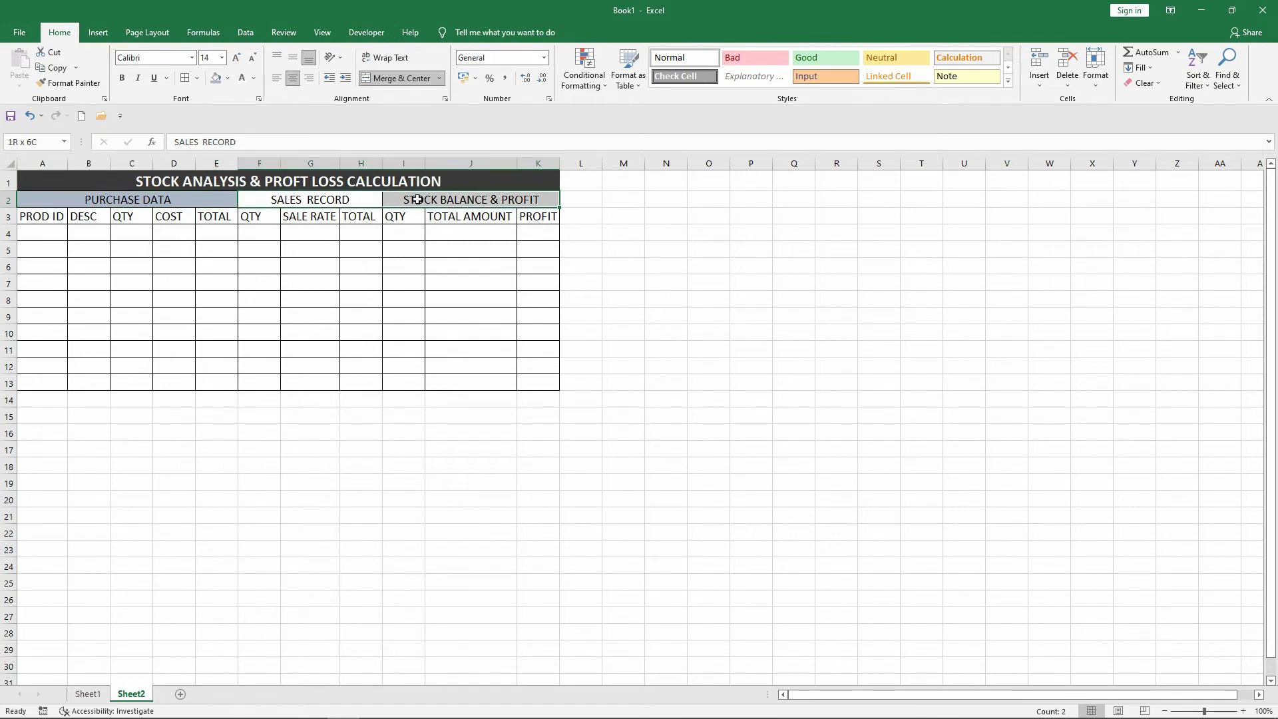
{"action": "left_click", "coordinate": [227, 79]}
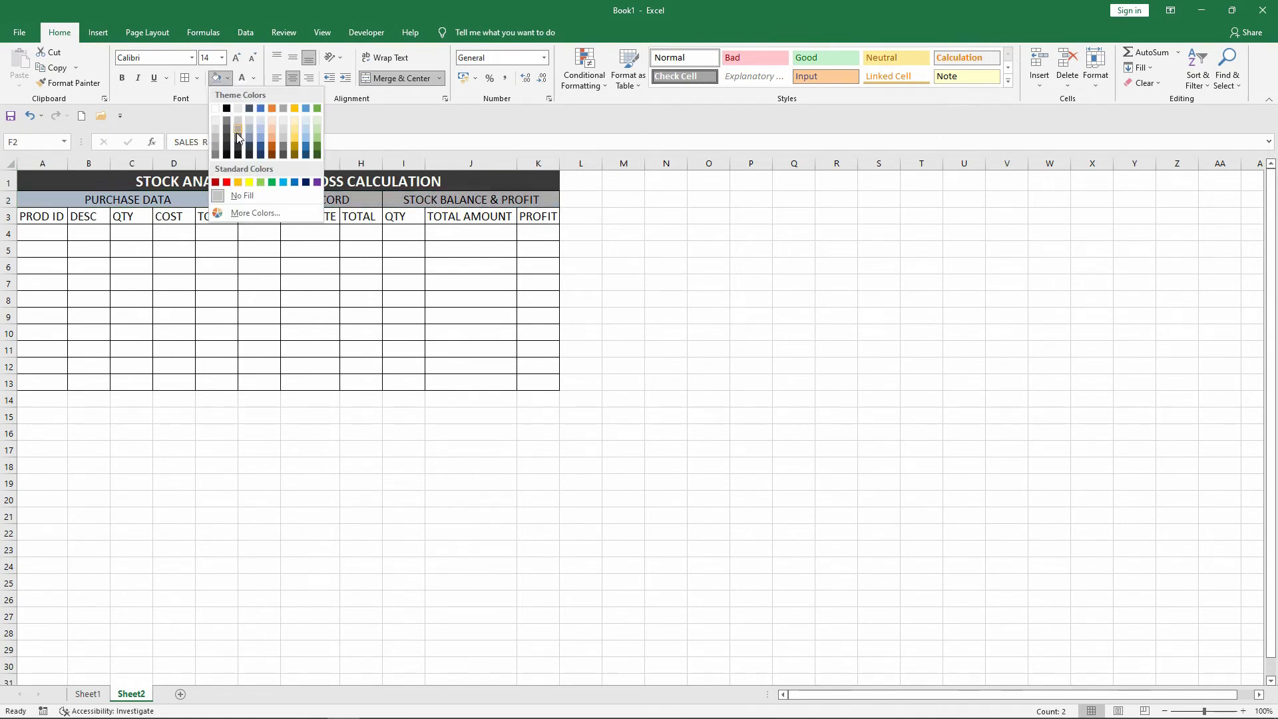
{"action": "left_click", "coordinate": [249, 130]}
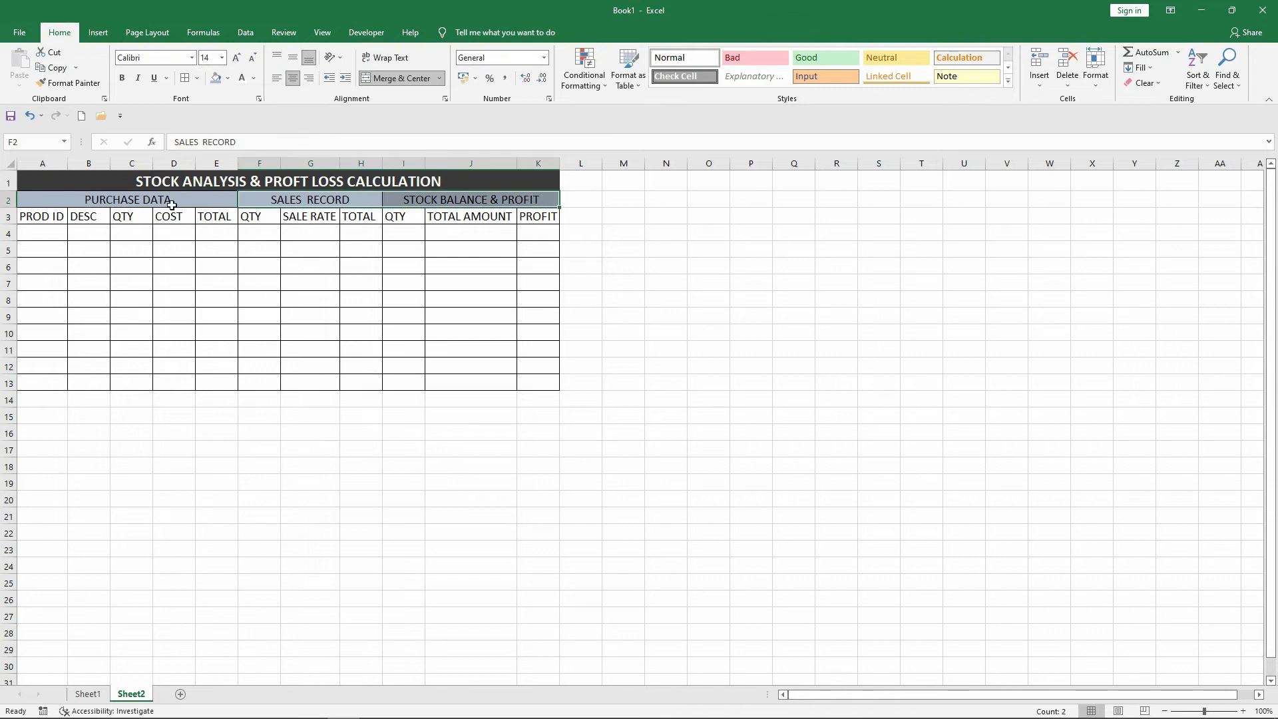
{"action": "left_click_drag", "start_coordinate": [172, 203], "coordinate": [390, 198]}
{"action": "left_click", "coordinate": [122, 78]}
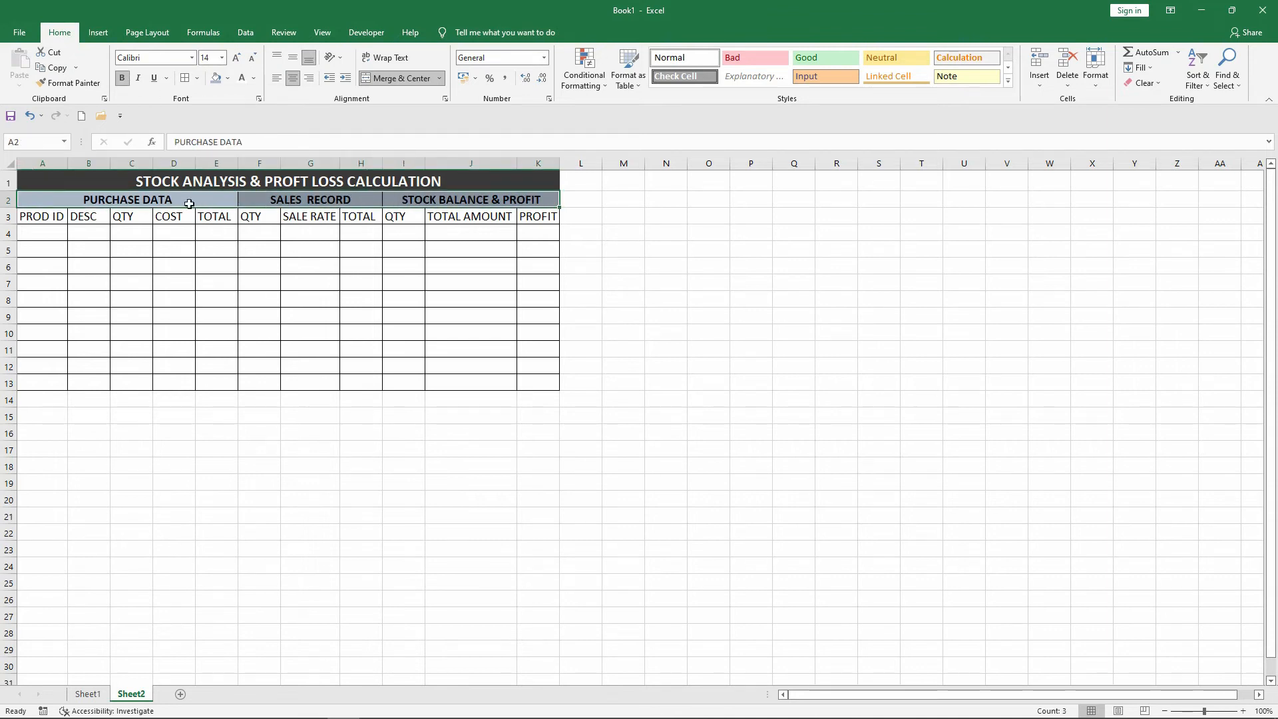
Step: Fill the purchase section cells A3:E13 with a medium blue-grey theme color
{"action": "left_click_drag", "start_coordinate": [59, 218], "coordinate": [536, 217]}
{"action": "left_click_drag", "start_coordinate": [54, 215], "coordinate": [208, 382]}
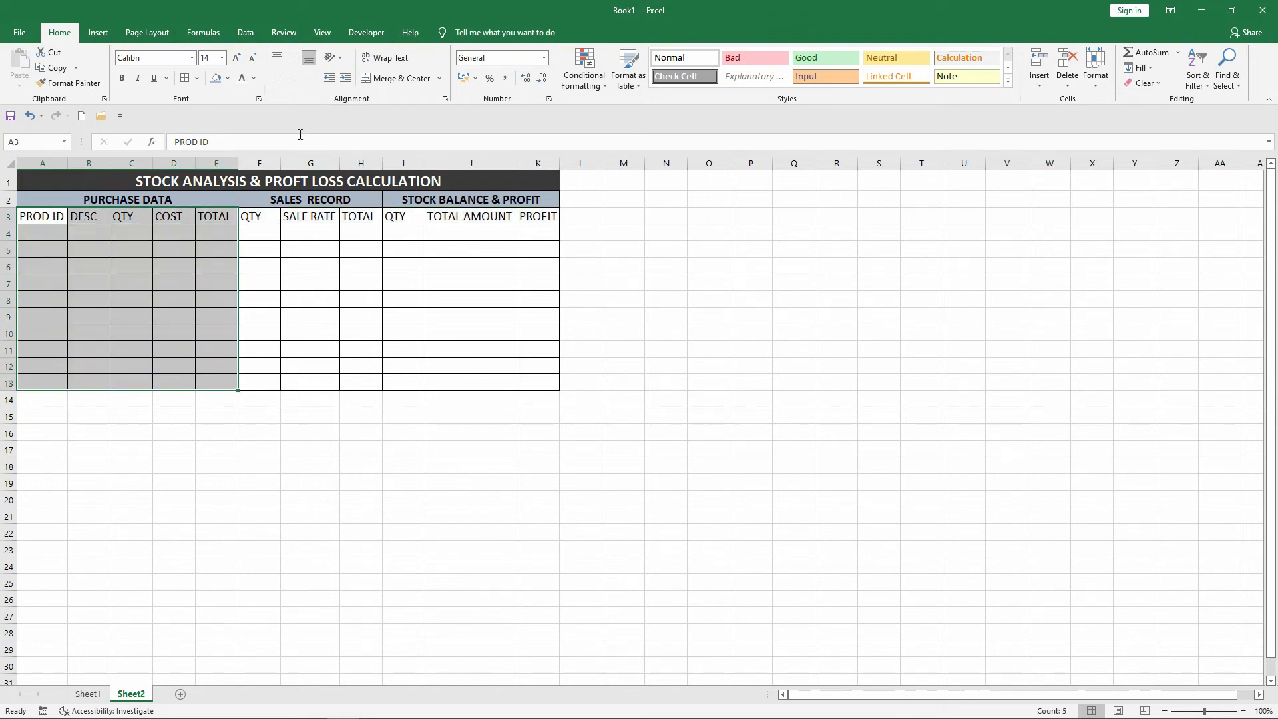
{"action": "left_click", "coordinate": [227, 78]}
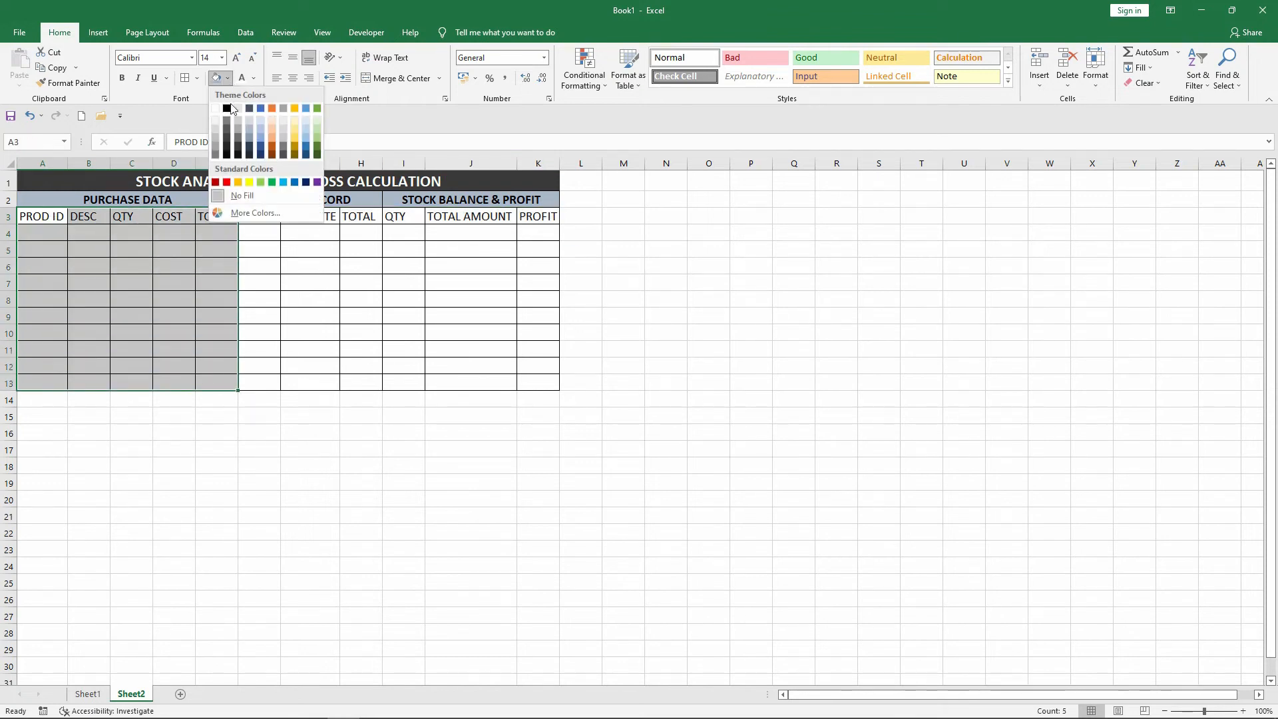
{"action": "left_click", "coordinate": [251, 134]}
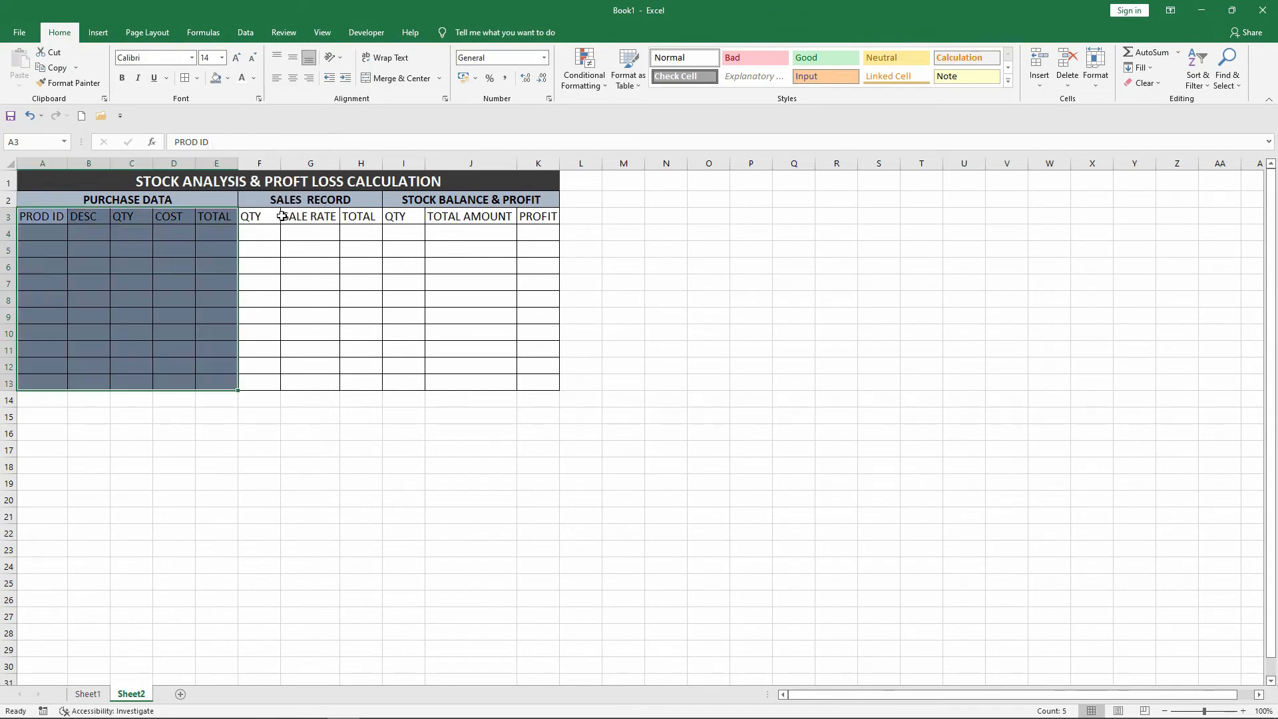
Step: Fill the sales cells F3:H13 with light orange and the stock balance cells I3:K13 with light green
{"action": "left_click_drag", "start_coordinate": [277, 217], "coordinate": [360, 383]}
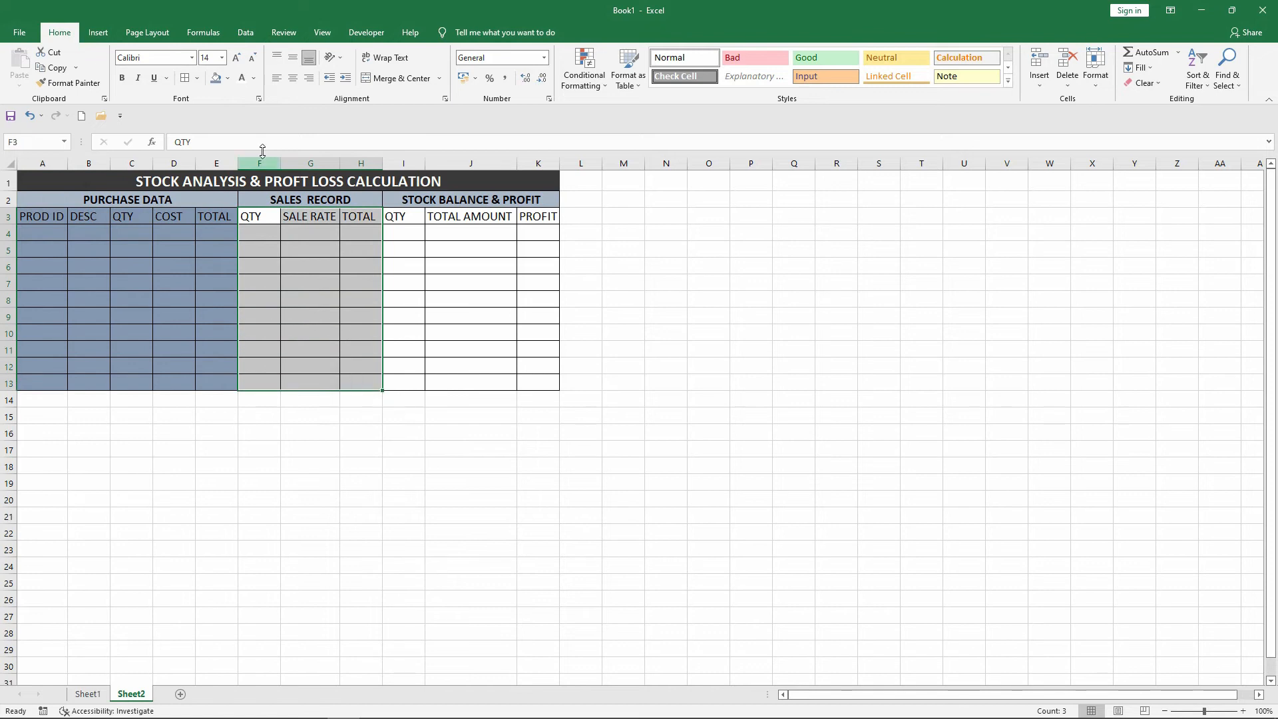
{"action": "left_click", "coordinate": [228, 78]}
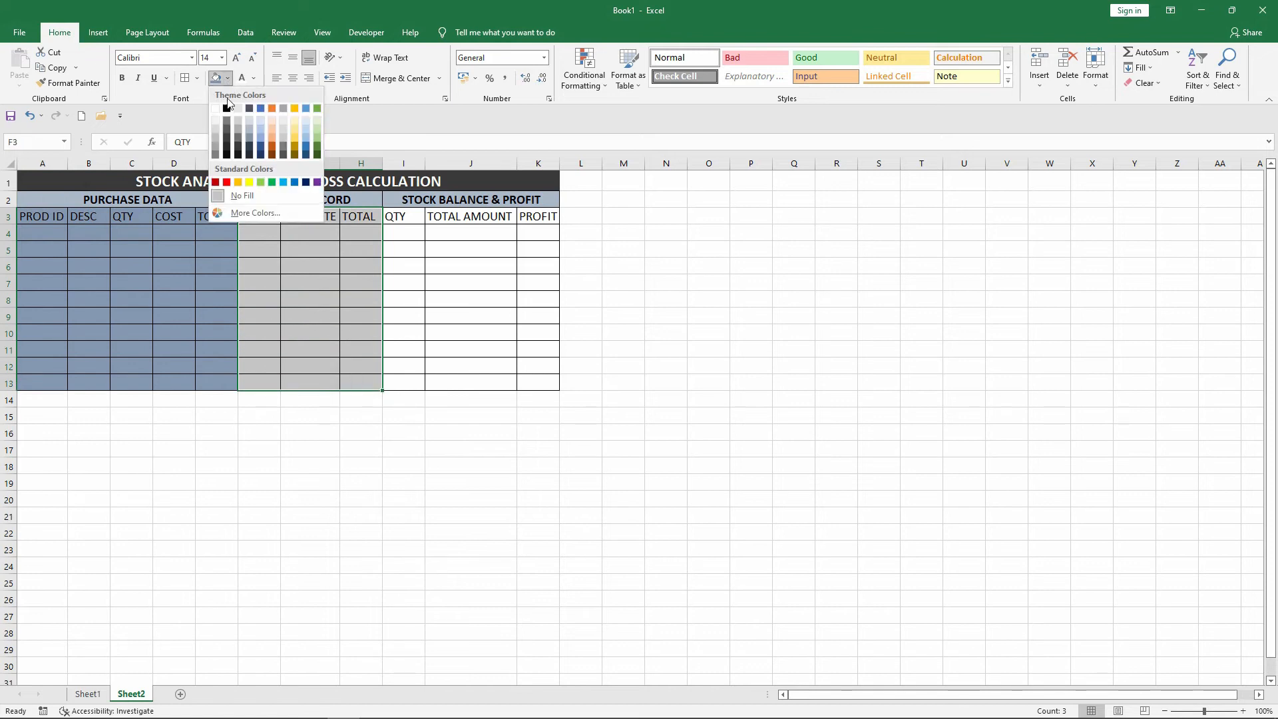
{"action": "left_click", "coordinate": [270, 135]}
{"action": "left_click_drag", "start_coordinate": [403, 217], "coordinate": [546, 381]}
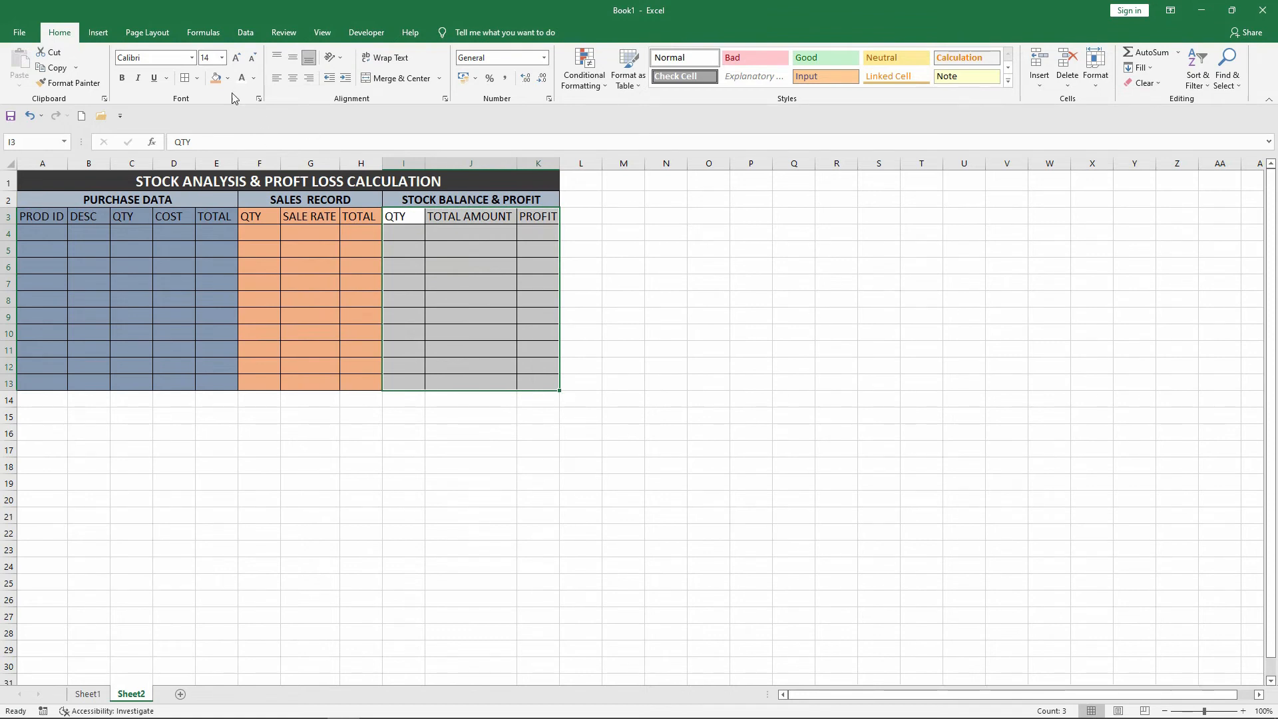
{"action": "left_click", "coordinate": [227, 78]}
{"action": "left_click", "coordinate": [314, 135]}
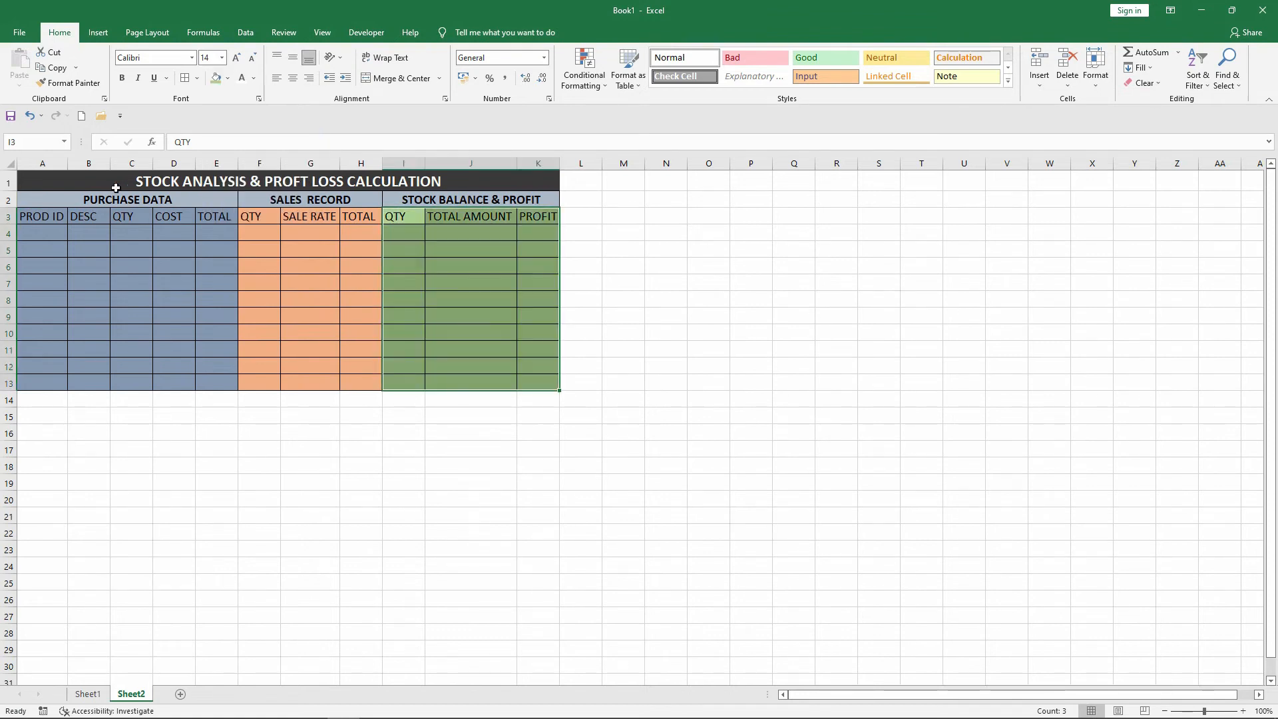
Step: Give the PURCHASE DATA heading a dark blue-grey fill and white text
{"action": "left_click", "coordinate": [116, 198]}
{"action": "left_click", "coordinate": [227, 78]}
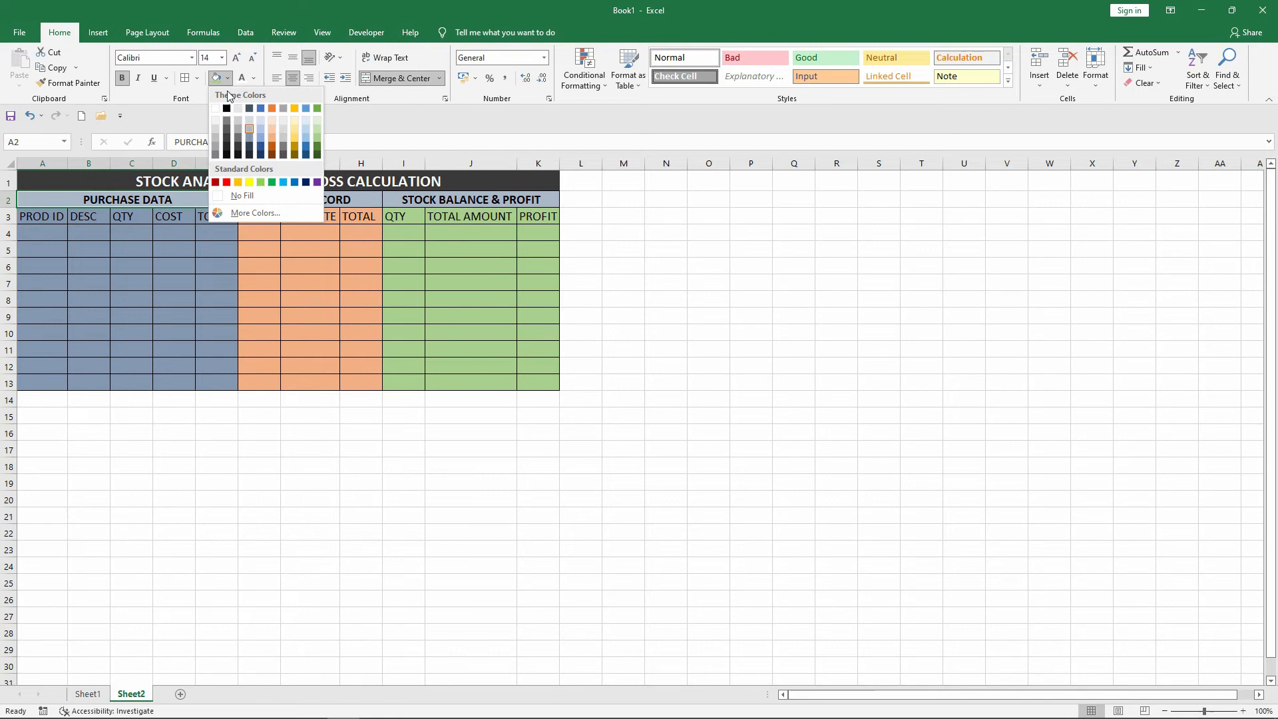
{"action": "left_click", "coordinate": [250, 143]}
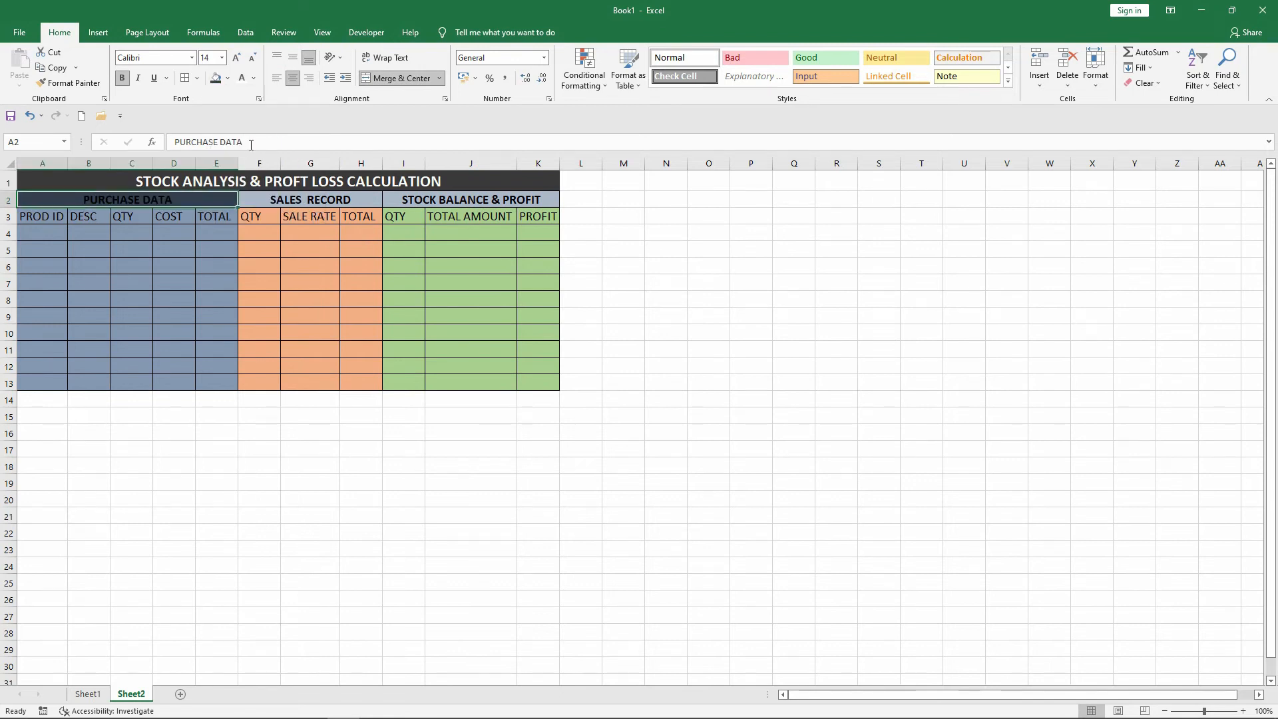
{"action": "left_click", "coordinate": [241, 78]}
Step: Fill the SALES RECORD heading with dark orange and the STOCK BALANCE & PROFIT heading with dark green, both with white text
{"action": "left_click", "coordinate": [267, 197]}
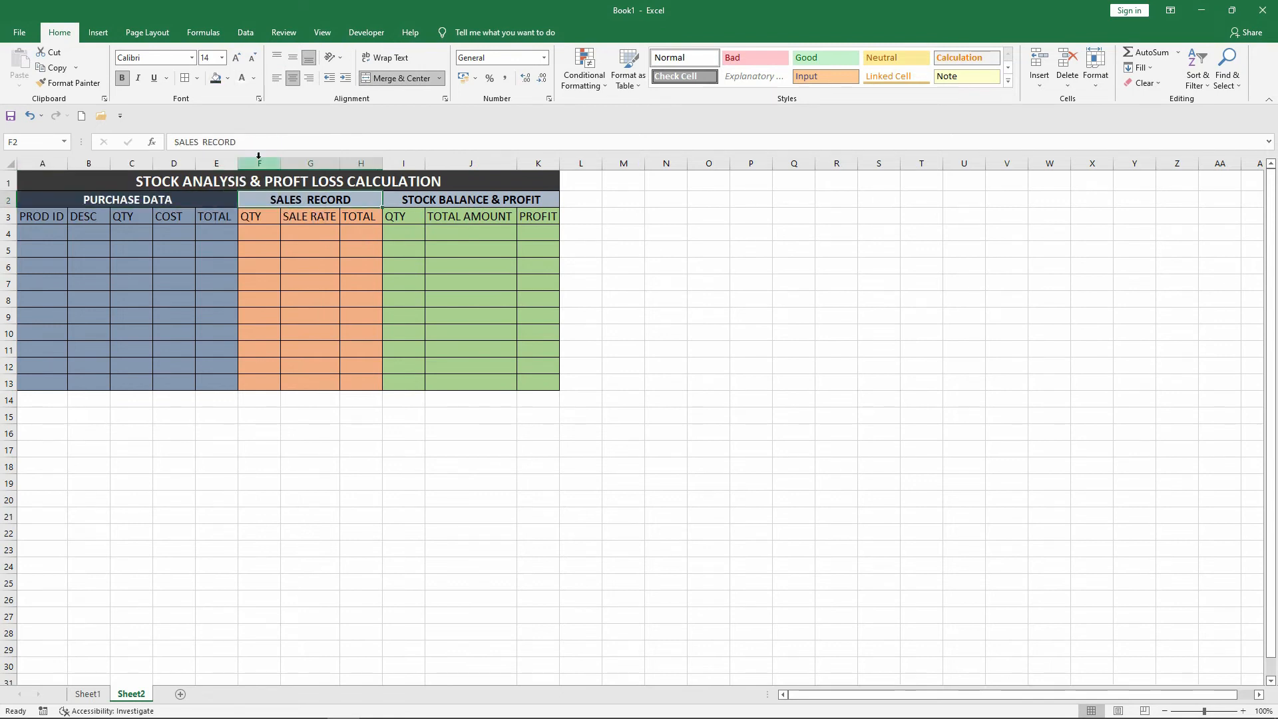
{"action": "left_click", "coordinate": [228, 78]}
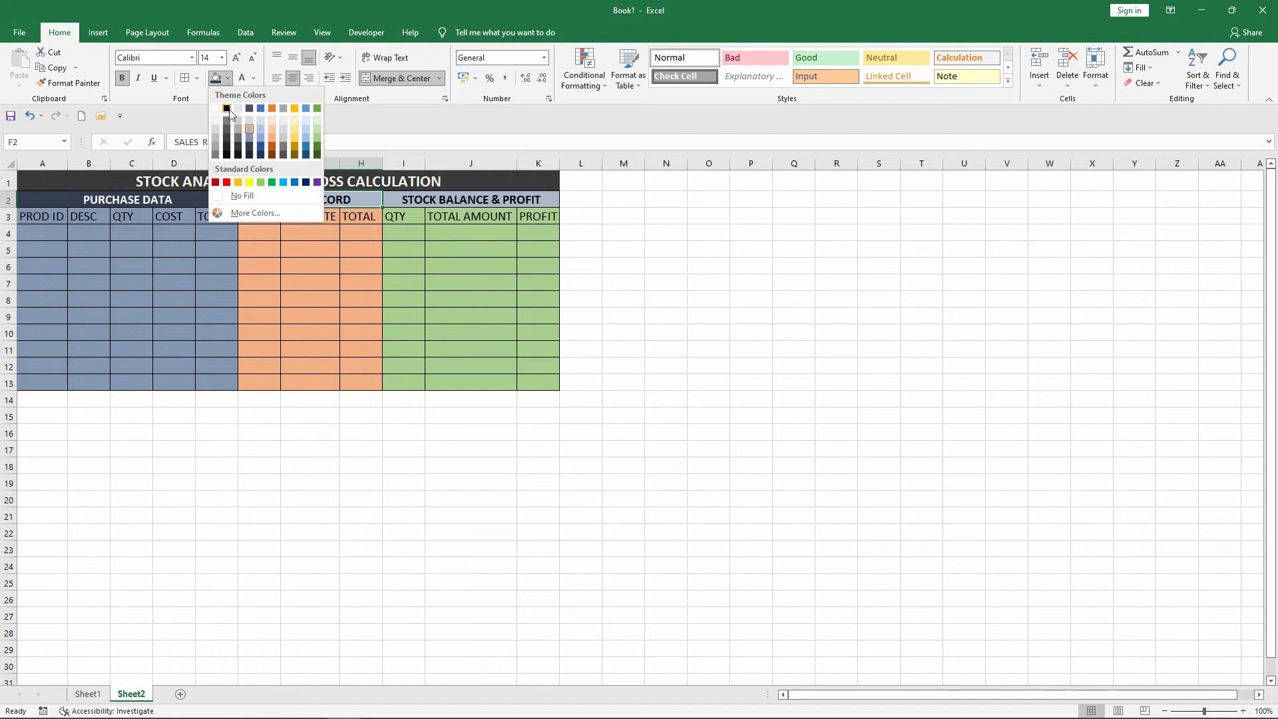
{"action": "left_click", "coordinate": [271, 147]}
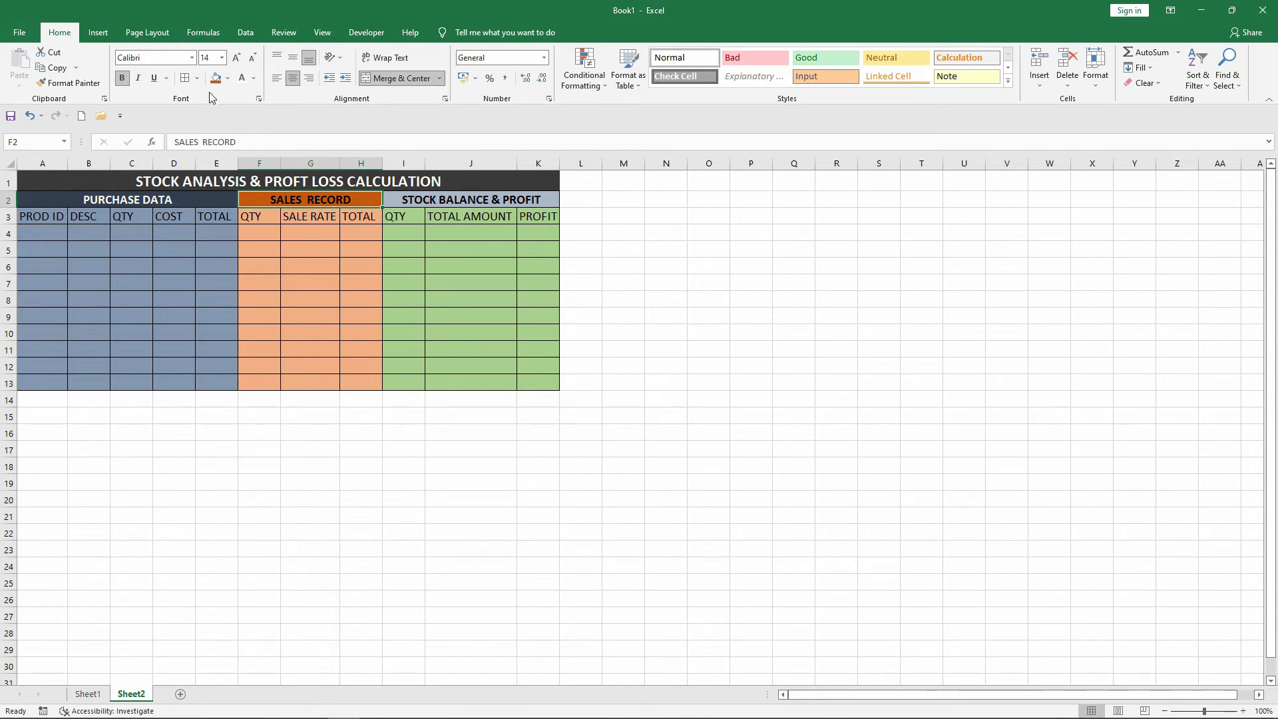
{"action": "key", "text": "Right"}
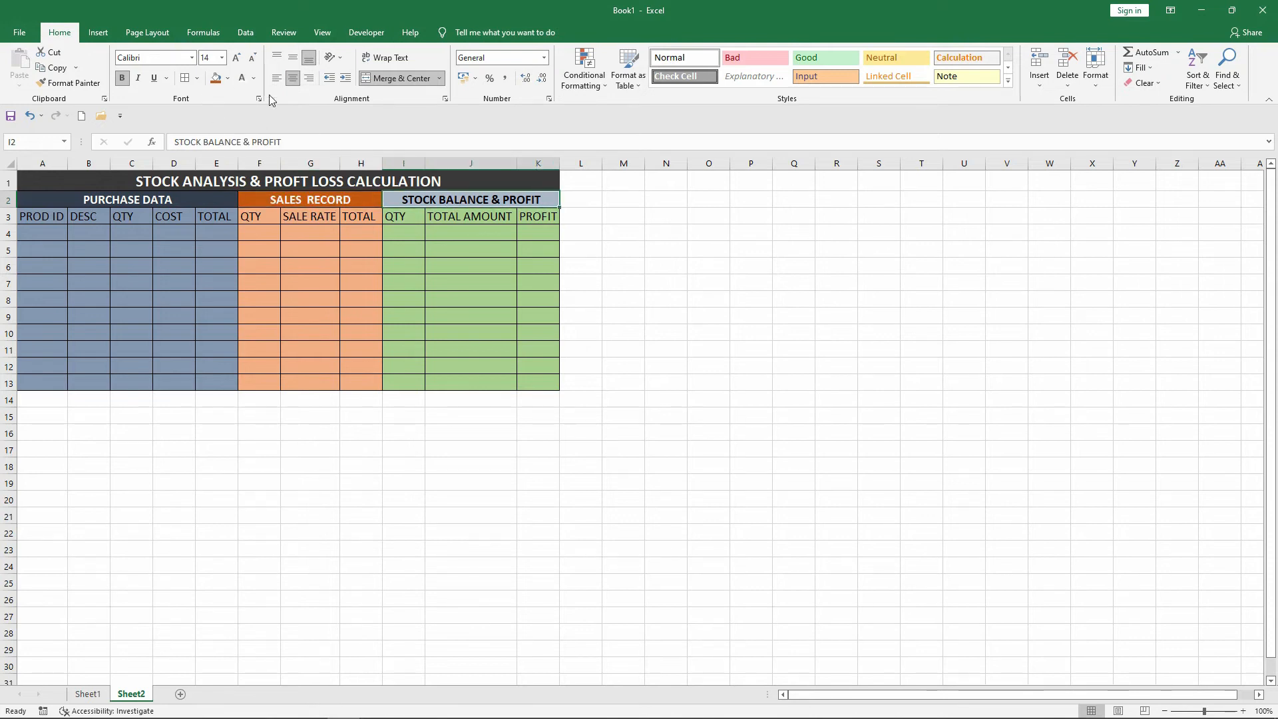
{"action": "left_click", "coordinate": [227, 78]}
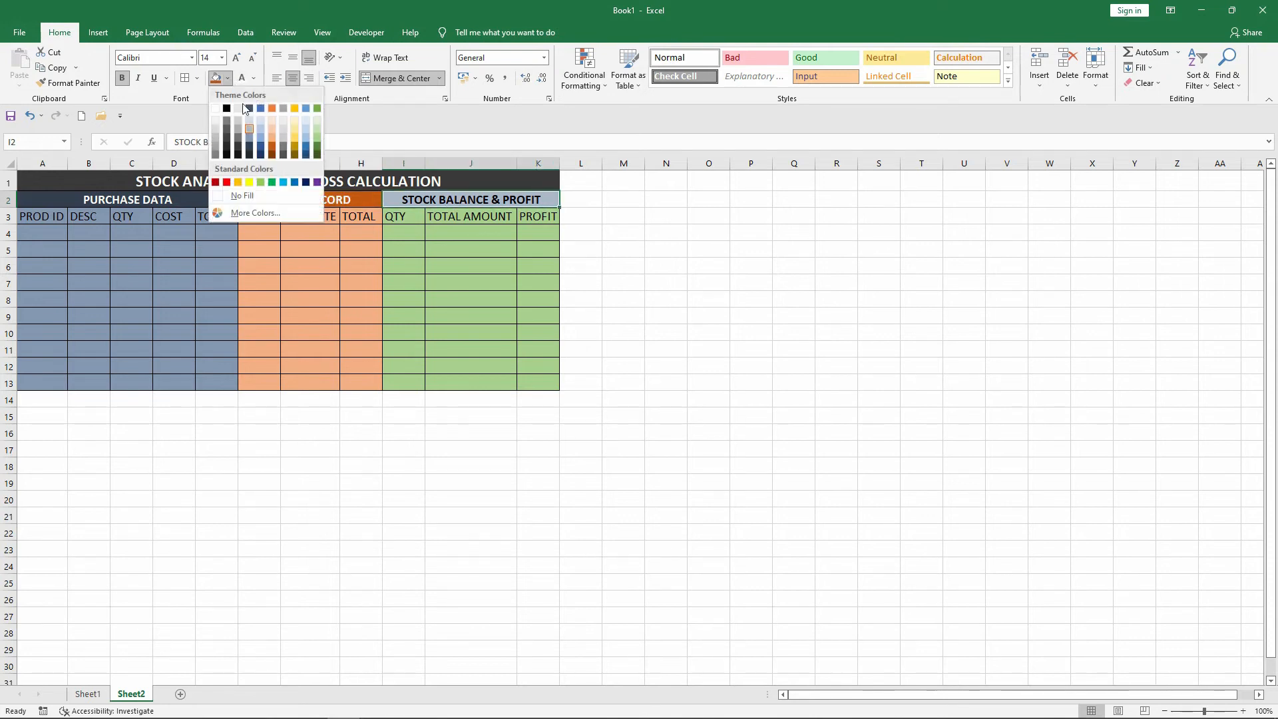
{"action": "left_click", "coordinate": [317, 151]}
{"action": "left_click", "coordinate": [321, 266]}
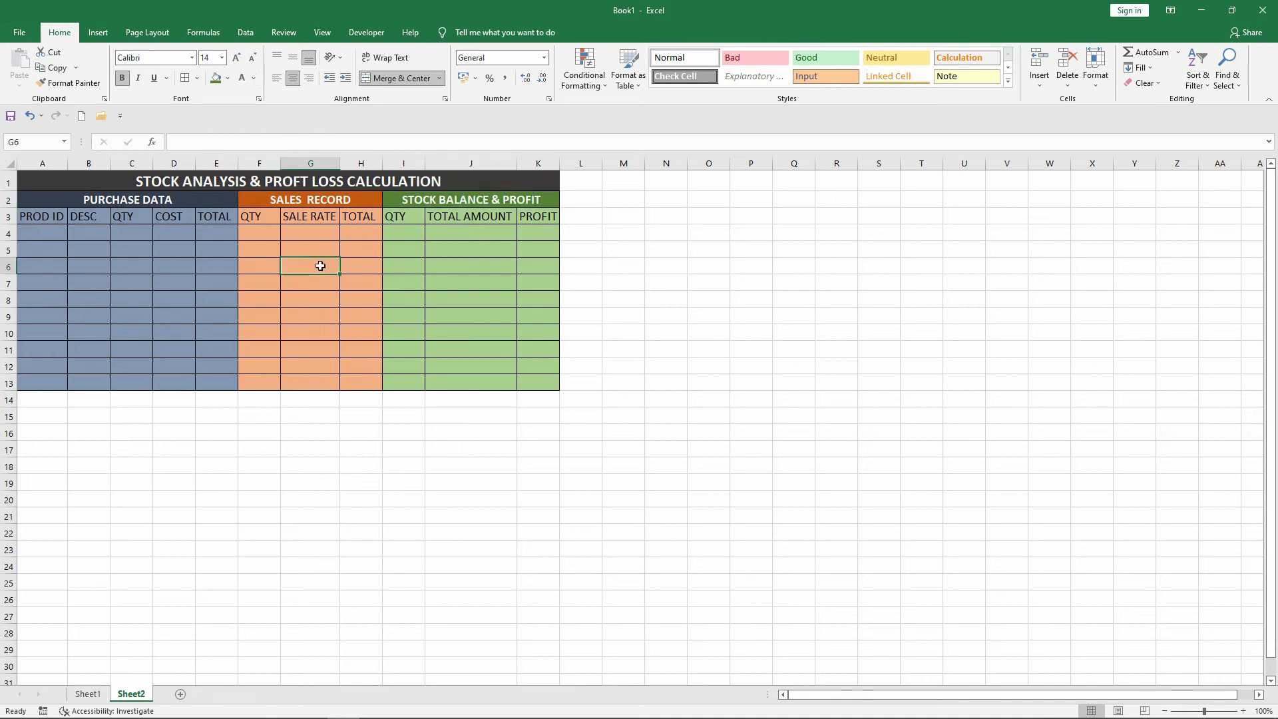
Step: Make the column headers in A3:K3 bold and widen column A to fit PROD ID
{"action": "left_click_drag", "start_coordinate": [64, 213], "coordinate": [531, 217]}
{"action": "key", "text": "ctrl+b"}
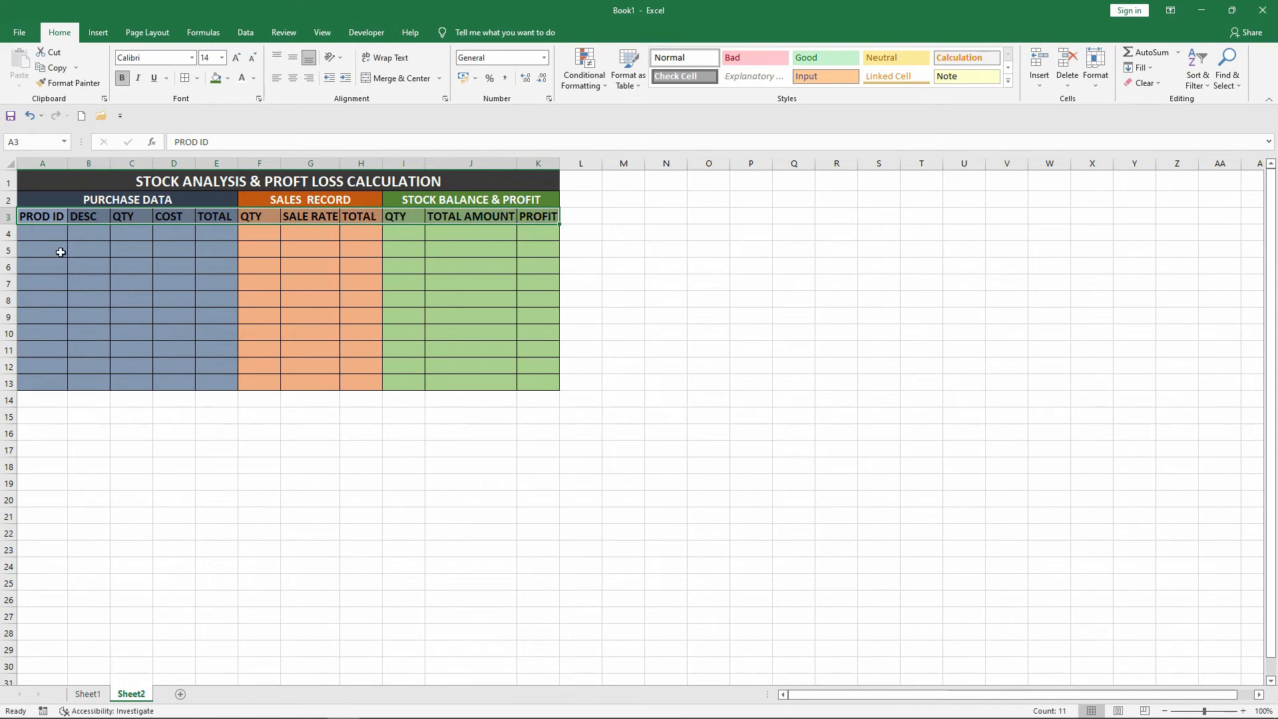
{"action": "left_click", "coordinate": [31, 235]}
{"action": "left_click_drag", "start_coordinate": [109, 163], "coordinate": [77, 163]}
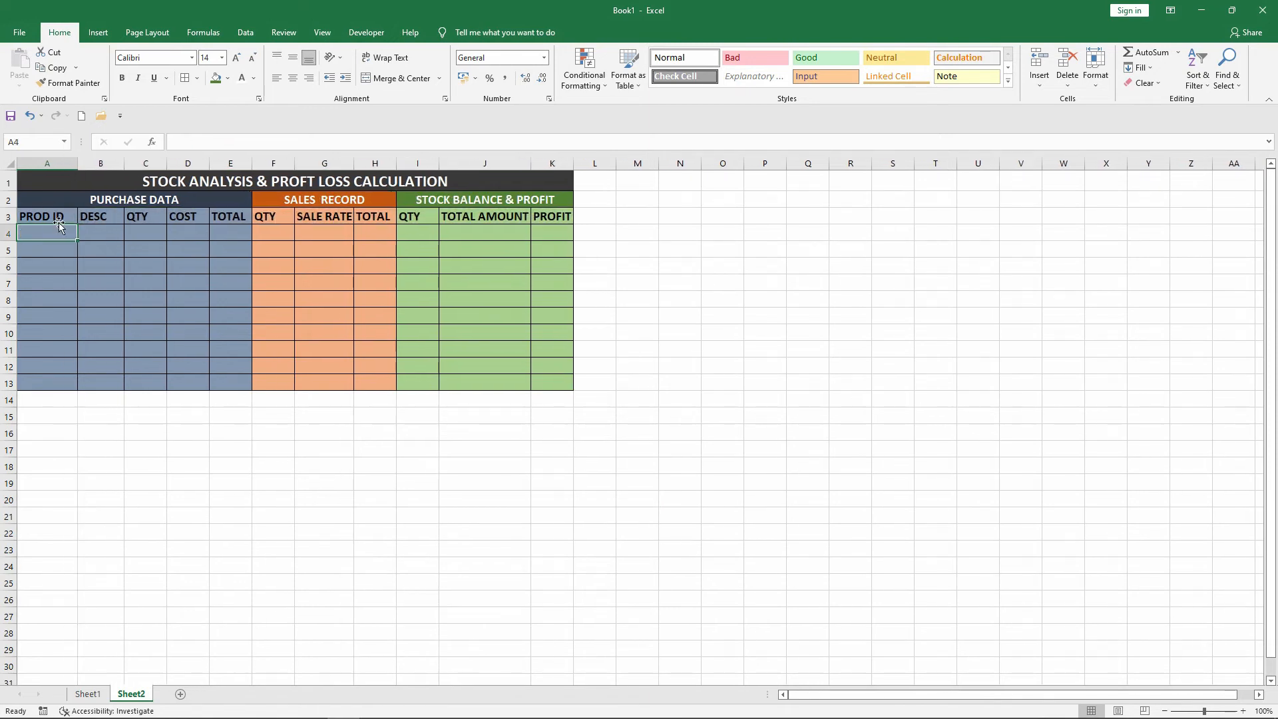
Step: Enter P01 and P02 in A4:A5 and extend the product ID series down to P10 in A13
{"action": "type", "text": "P01"}
{"action": "key", "text": "Return"}
{"action": "type", "text": "P"}
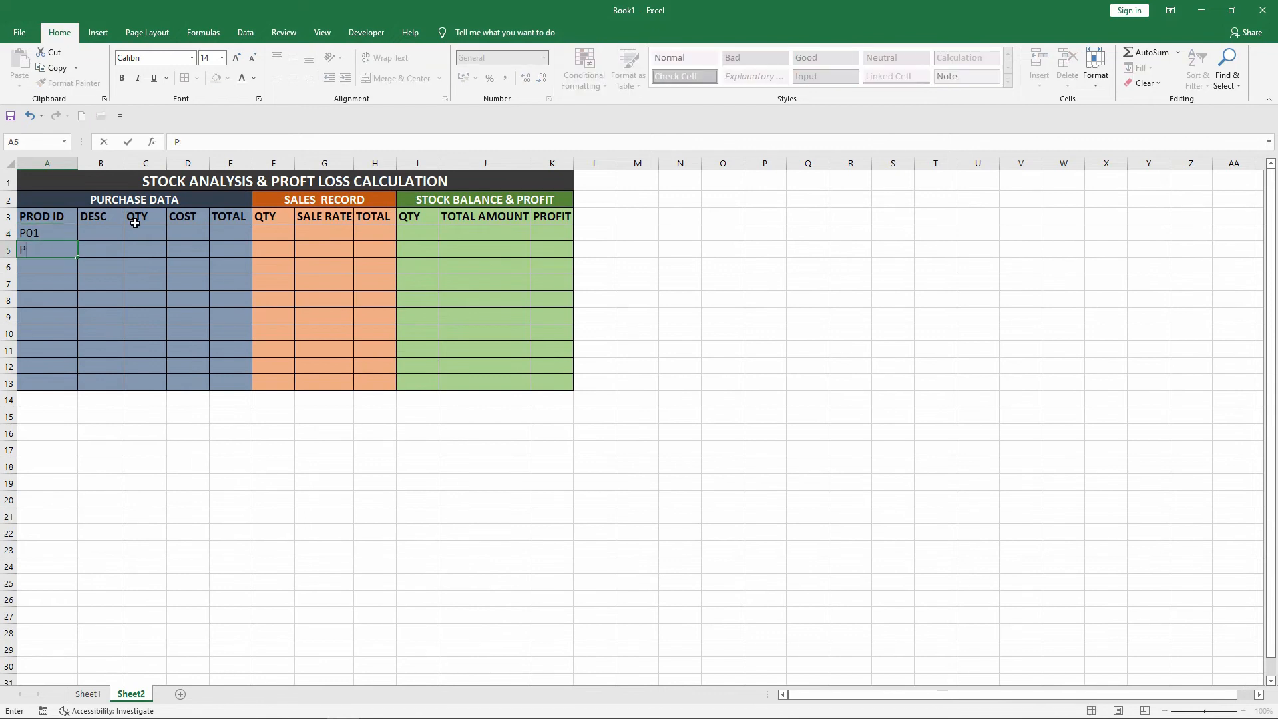
{"action": "type", "text": "02"}
{"action": "key", "text": "Return"}
{"action": "key", "text": "Up"}
{"action": "key", "text": "Up"}
{"action": "key", "text": "shift+Down"}
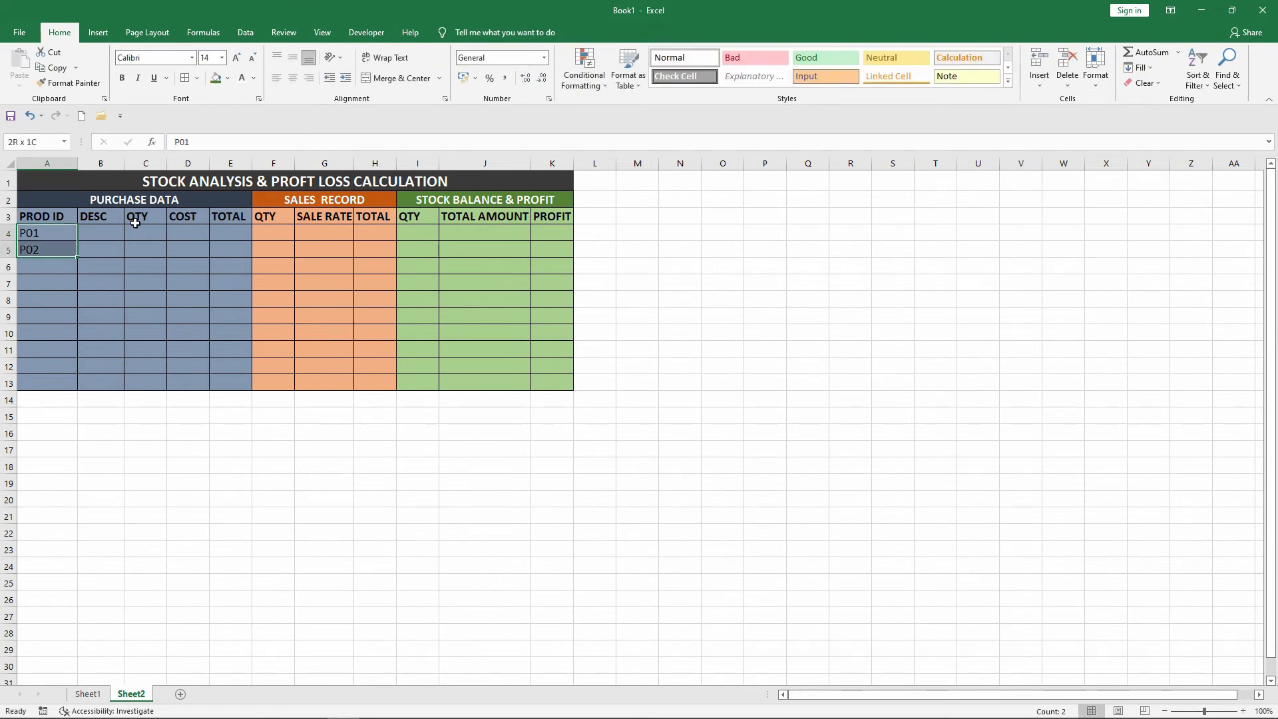
{"action": "left_click_drag", "start_coordinate": [79, 257], "coordinate": [78, 387]}
Step: Enter KEYBOARD as the first description in B4 and widen column B to fit it
{"action": "left_click", "coordinate": [112, 231]}
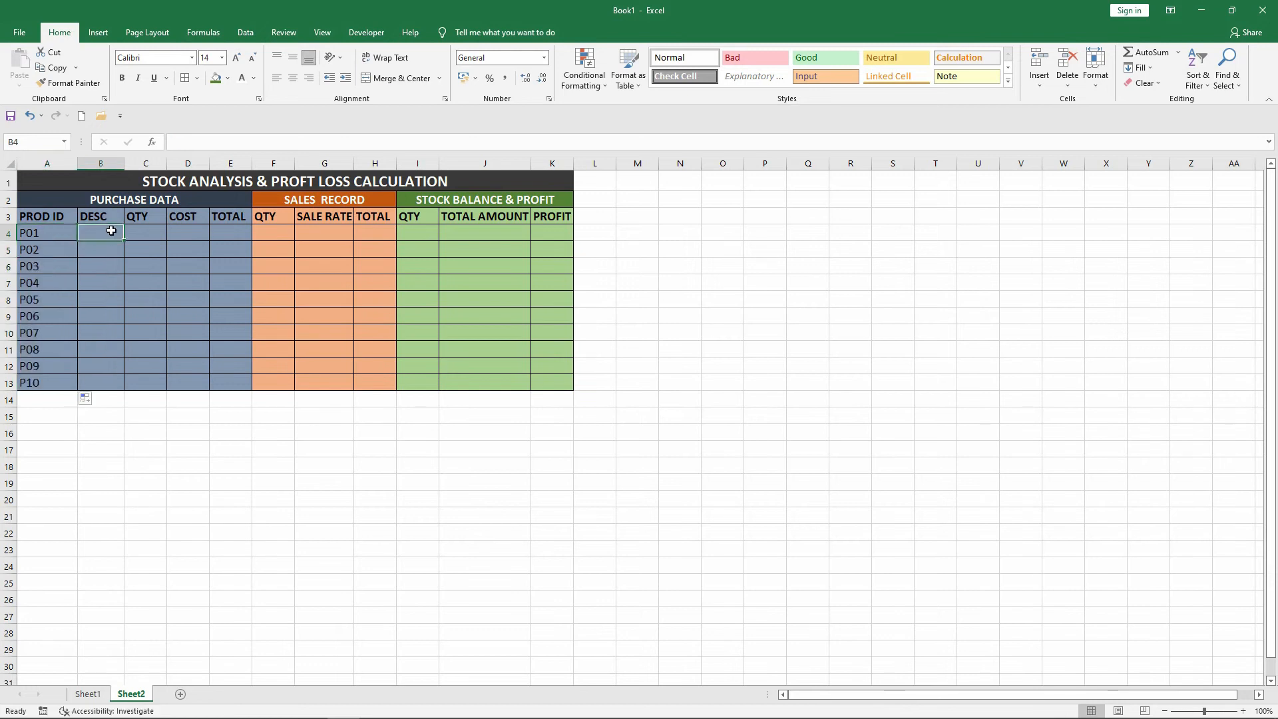
{"action": "type", "text": "KEYBOARD"}
{"action": "key", "text": "Return"}
{"action": "key", "text": "Up"}
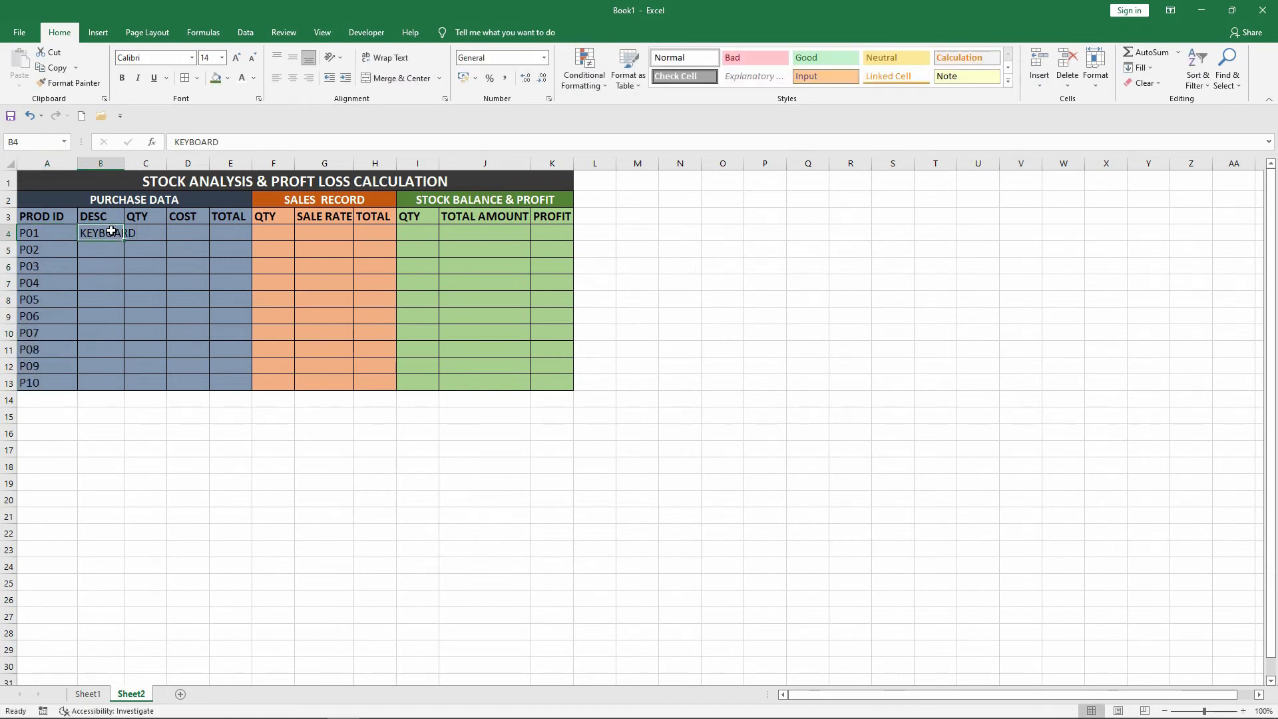
{"action": "left_click_drag", "start_coordinate": [125, 163], "coordinate": [137, 161]}
Step: Try filling KEYBOARD from B4 down to B13 and undo the fill
{"action": "left_click_drag", "start_coordinate": [138, 241], "coordinate": [125, 383]}
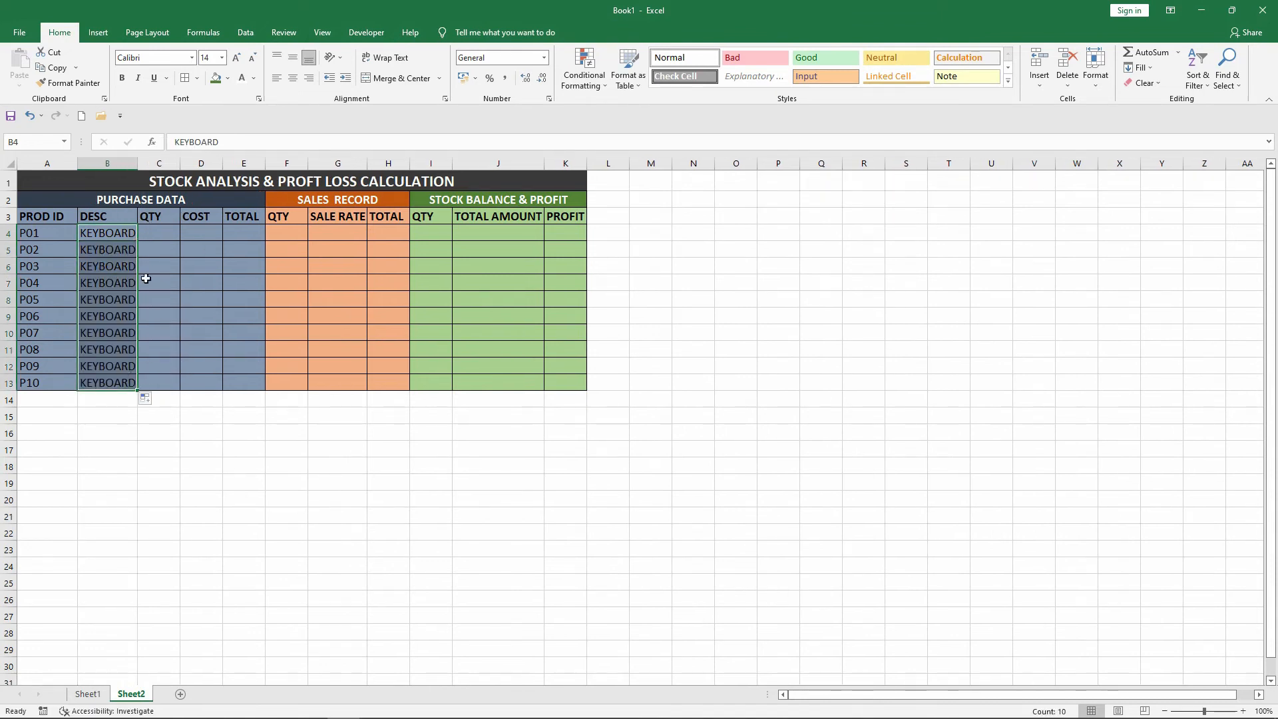
{"action": "key", "text": "ctrl+z"}
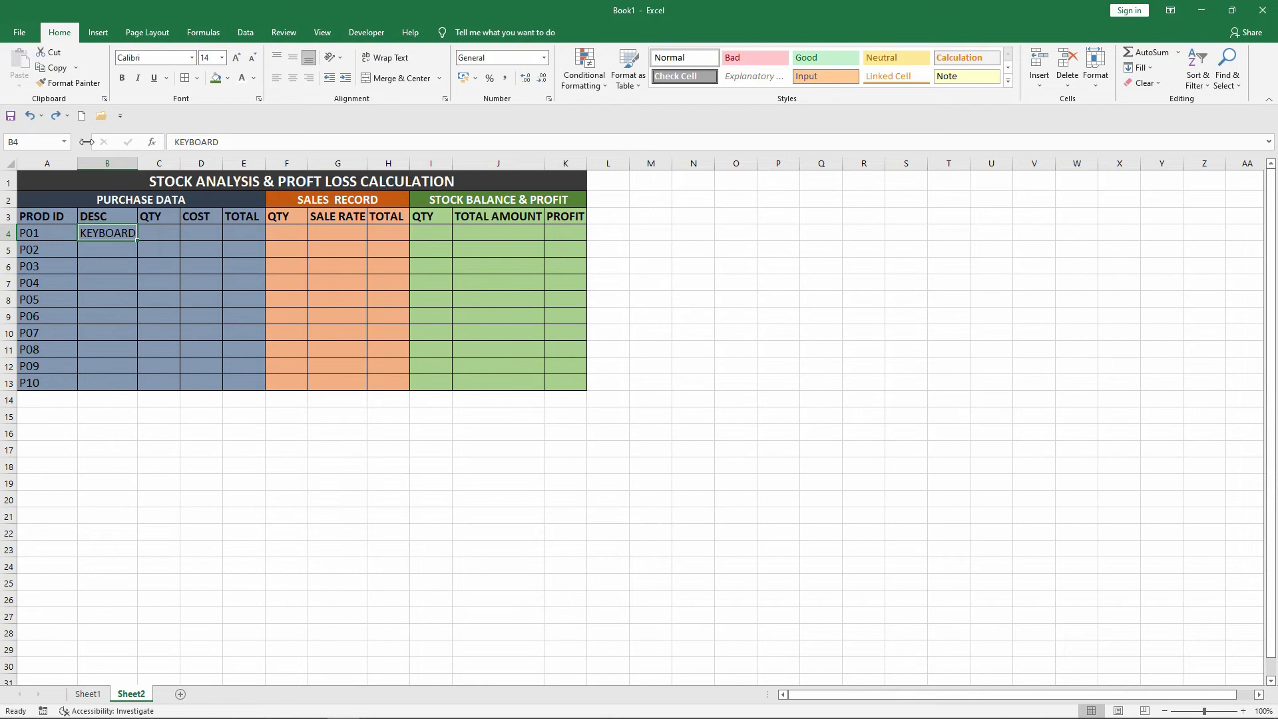
Step: Open the Custom Lists editor from the advanced Excel options
{"action": "left_click", "coordinate": [19, 33]}
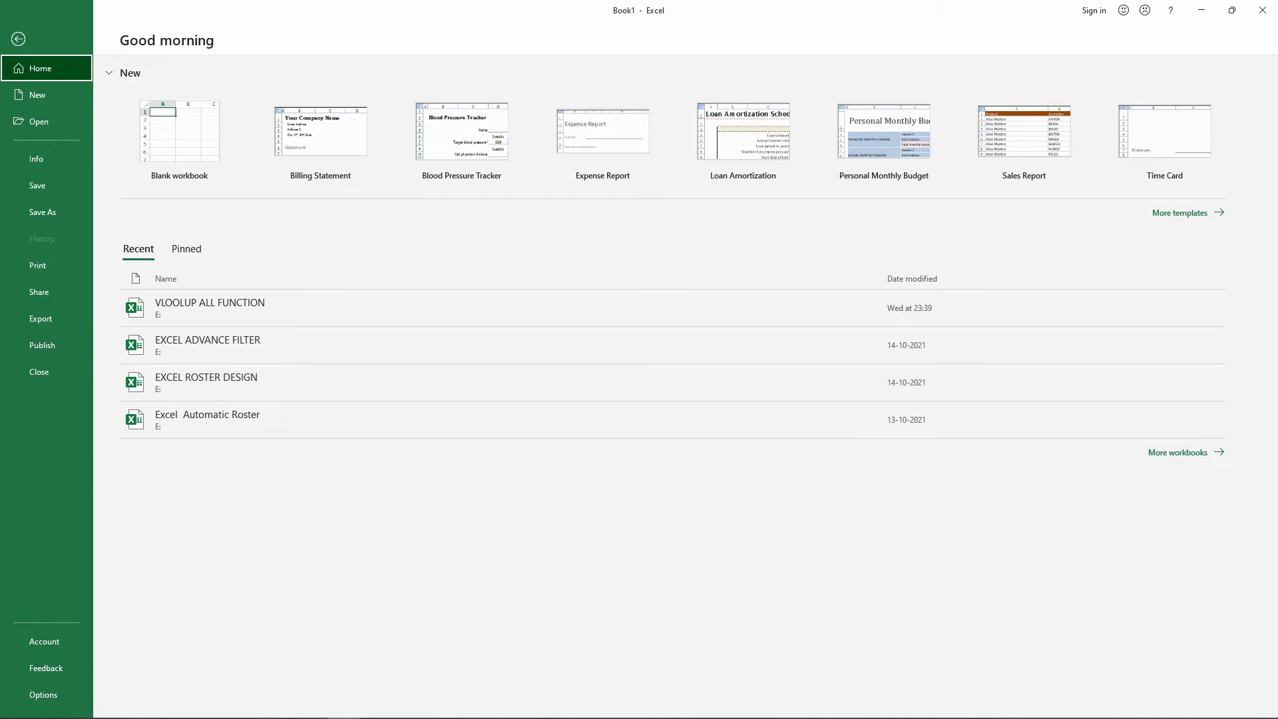
{"action": "left_click", "coordinate": [74, 704]}
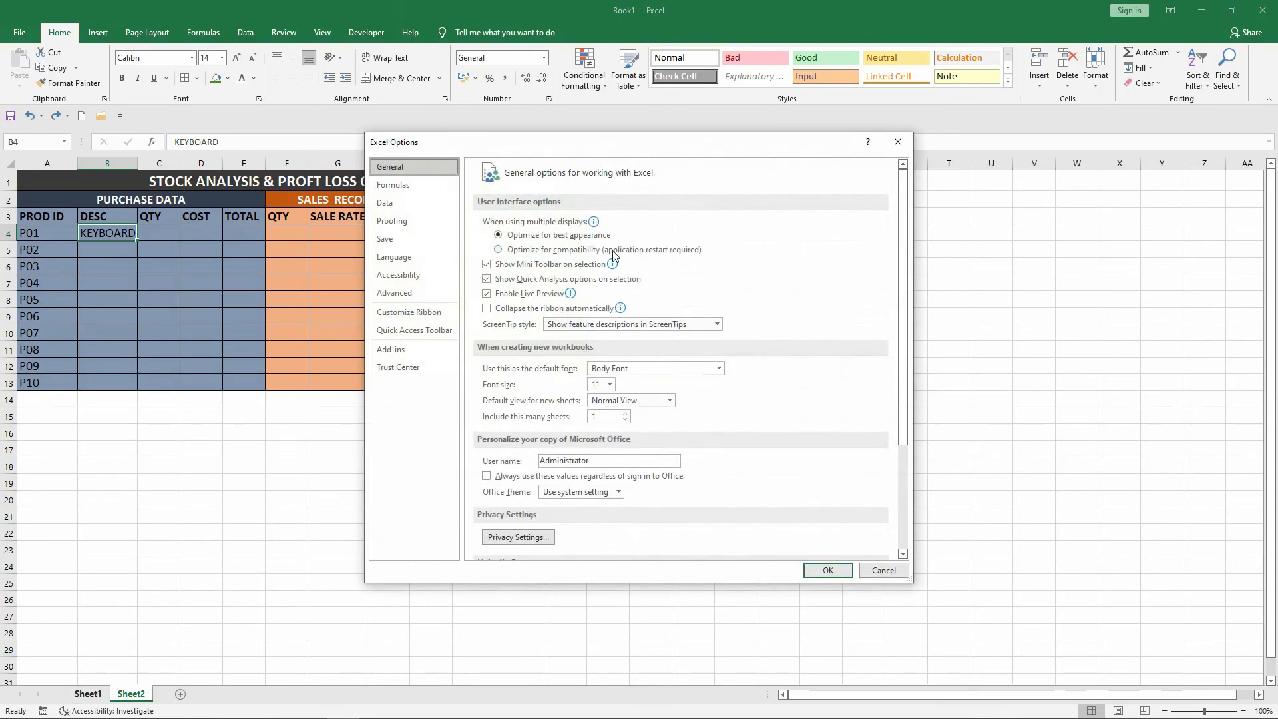
{"action": "left_click_drag", "start_coordinate": [657, 146], "coordinate": [715, 128]}
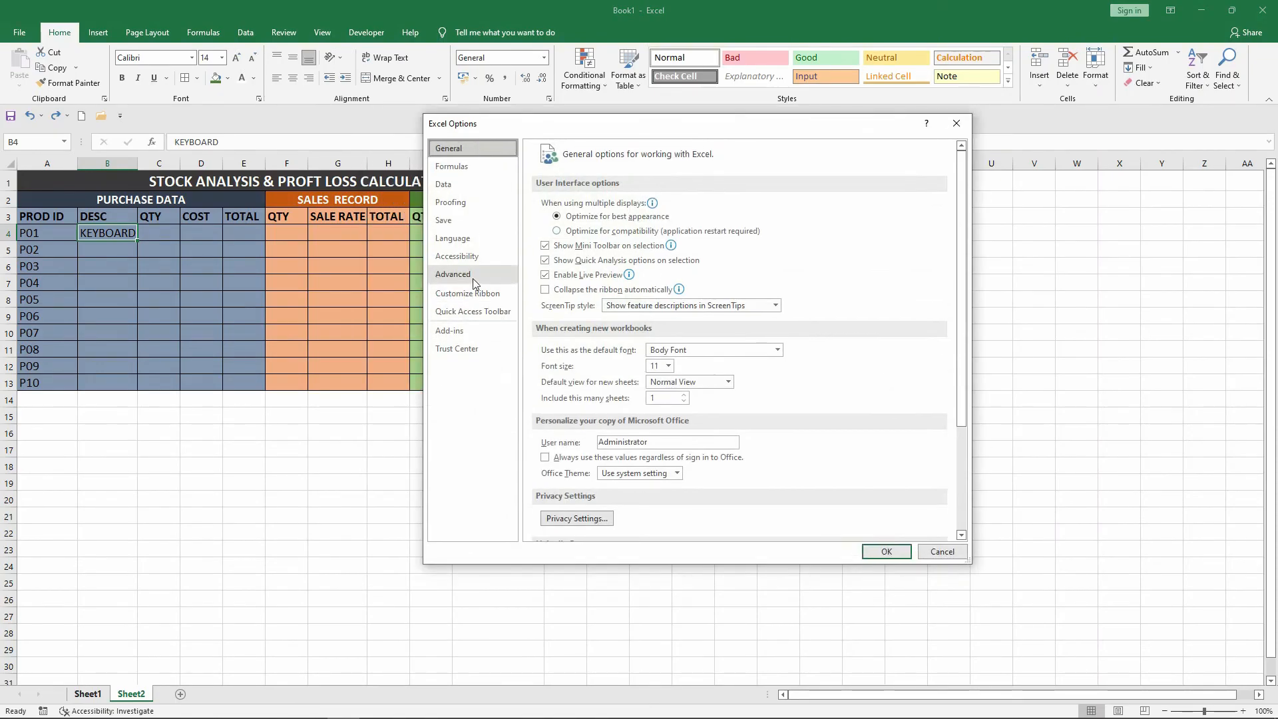
{"action": "left_click", "coordinate": [453, 274]}
{"action": "left_click_drag", "start_coordinate": [961, 193], "coordinate": [959, 526]}
{"action": "left_click", "coordinate": [753, 403]}
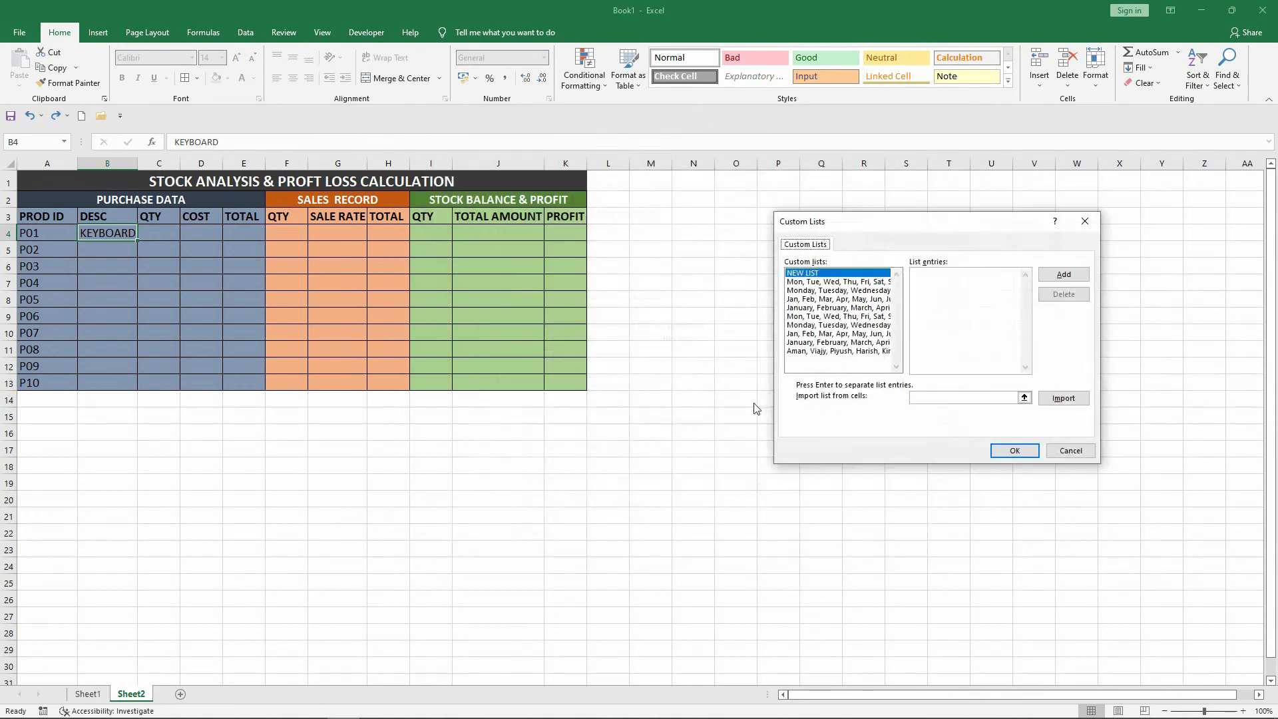
{"action": "left_click_drag", "start_coordinate": [887, 226], "coordinate": [744, 185]}
Step: Enter the new list entries KEYBOARD, MOUSE, MONITOR, SMPS, HARDDISK, RAM, CABINET, SPEAKER, PRINTER, SCANNER and WEB CAM on separate lines
{"action": "left_click", "coordinate": [792, 244]}
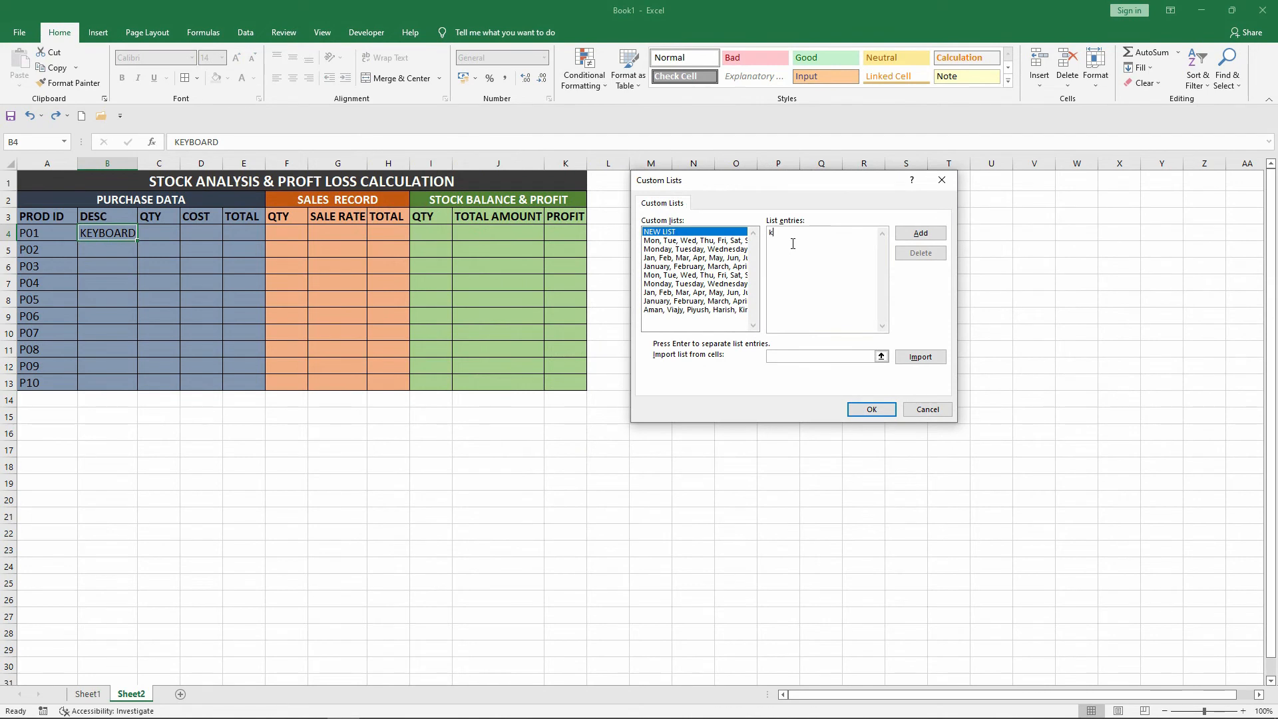
{"action": "type", "text": "KEYBOARD "}
{"action": "type", "text": "MOUSE "}
{"action": "type", "text": "MON"}
{"action": "type", "text": "ITOR SMPS "}
{"action": "type", "text": "JH"}
{"action": "type", "text": "ARD "}
{"action": "type", "text": "M"}
{"action": "type", "text": "ENT"}
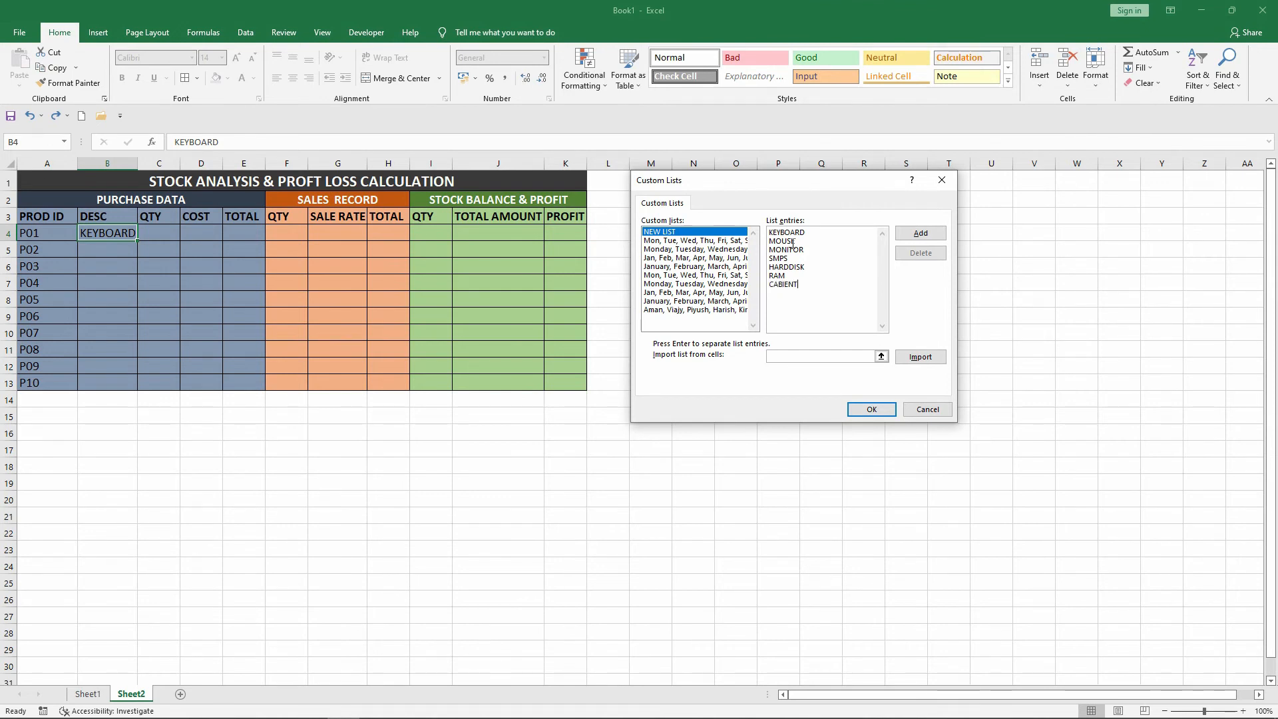
{"action": "type", "text": "NE"}
{"action": "type", "text": "NTER"}
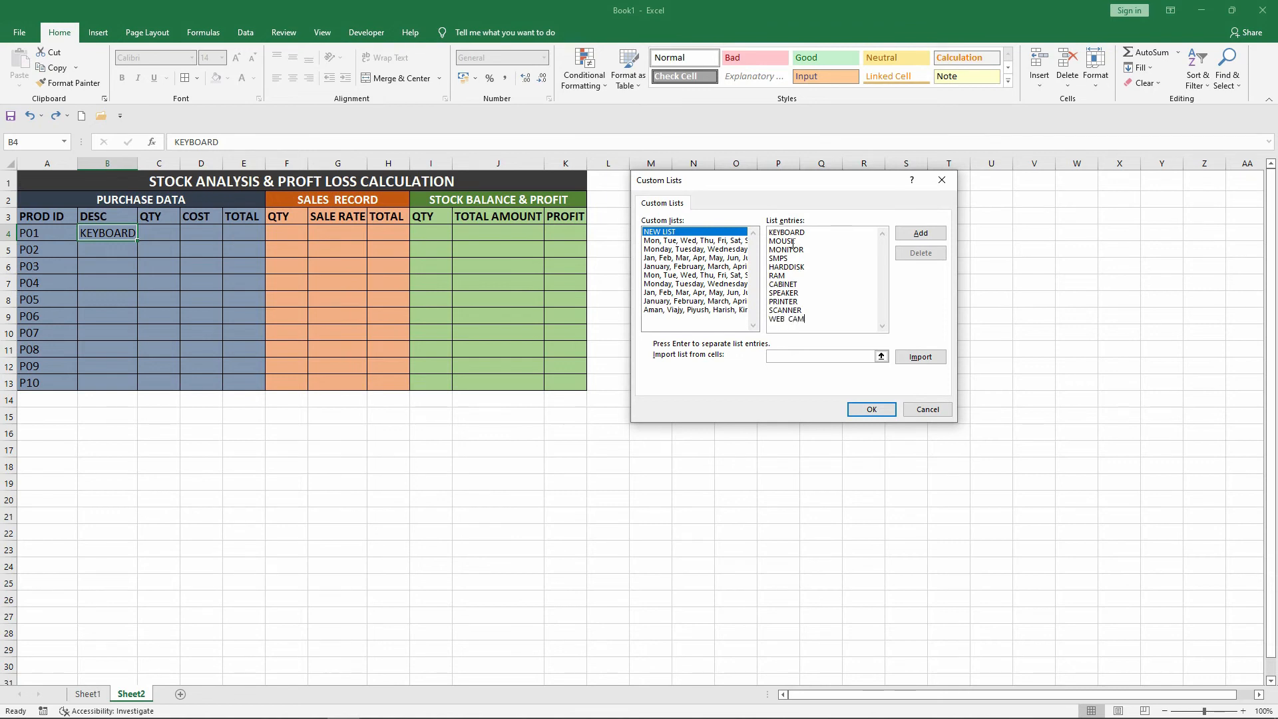
Step: Add the hardware entries as a custom list and accept the Excel options
{"action": "left_click", "coordinate": [909, 234]}
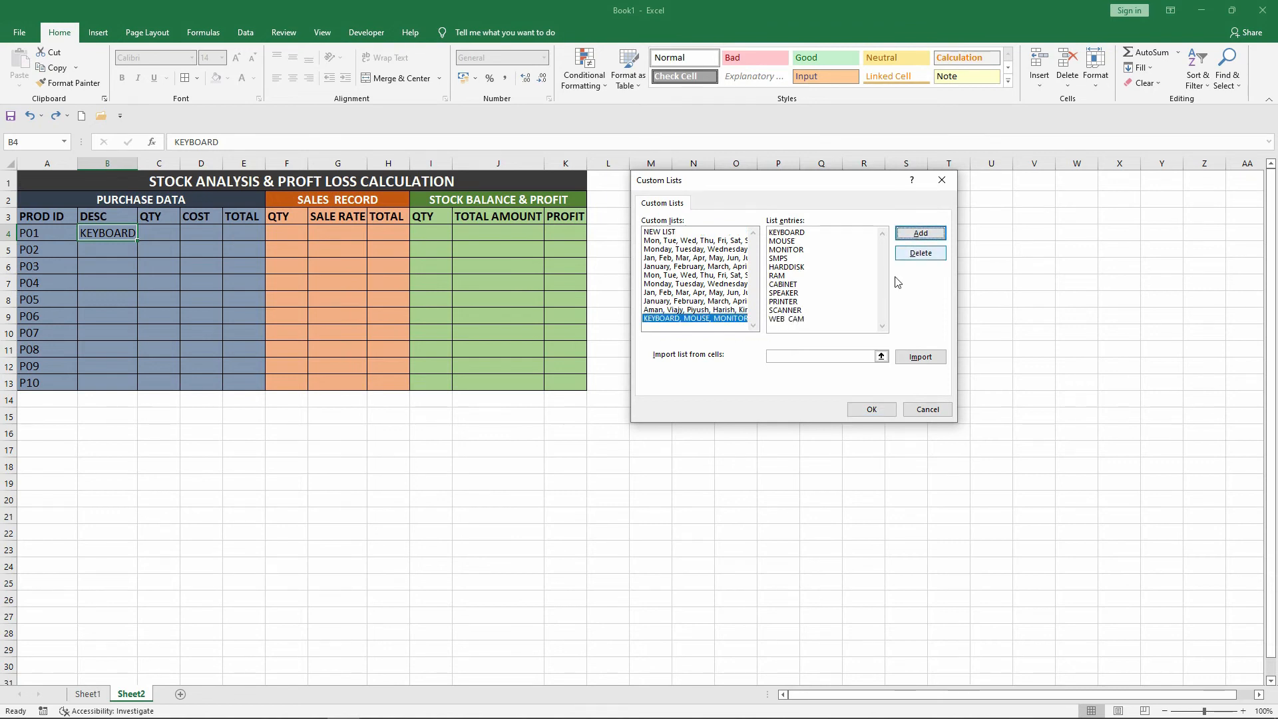
{"action": "left_click", "coordinate": [878, 411]}
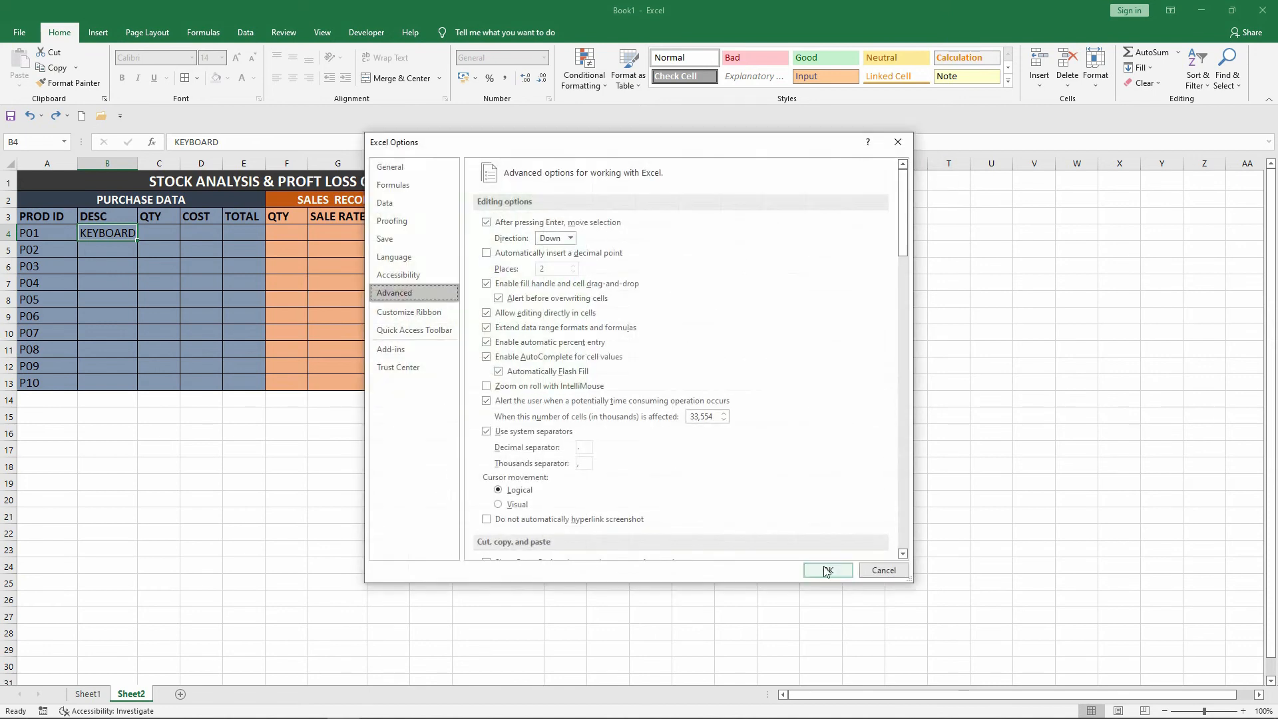
{"action": "left_click", "coordinate": [820, 568]}
Step: Fill the descriptions from B4 down to B13 using the custom list and widen column B slightly
{"action": "left_click_drag", "start_coordinate": [168, 328], "coordinate": [161, 316]}
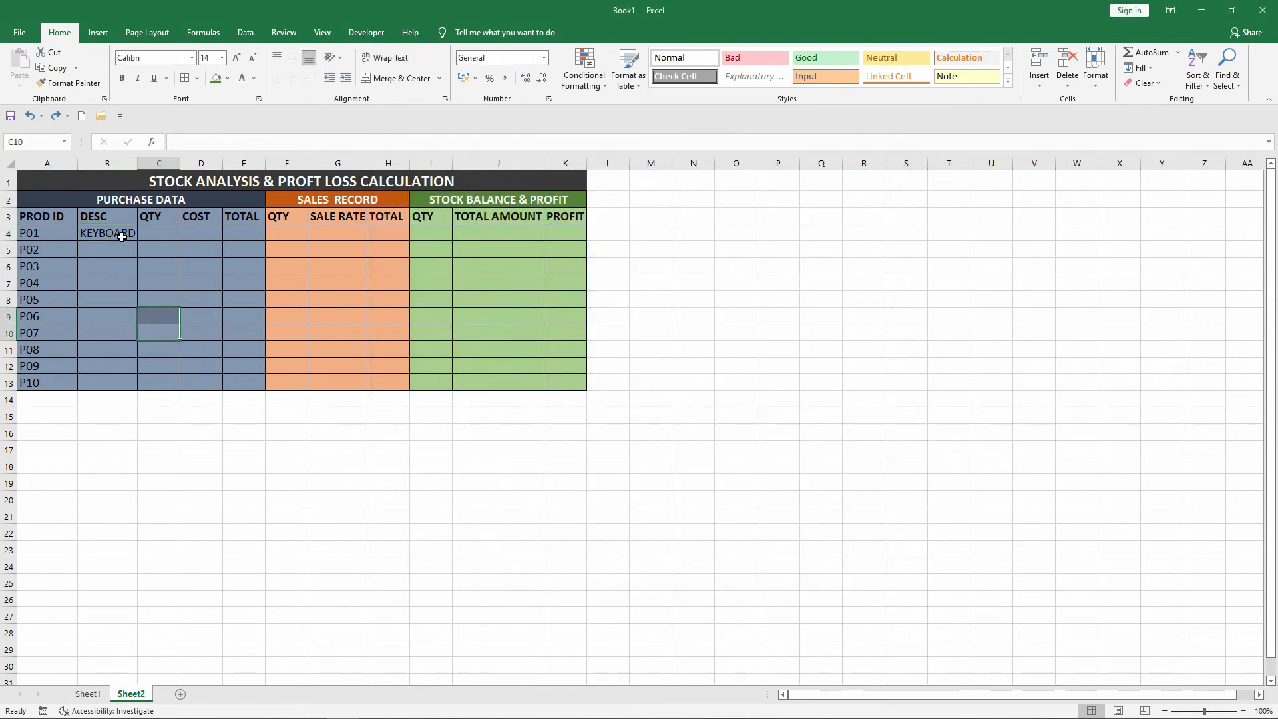
{"action": "left_click", "coordinate": [108, 218]}
{"action": "left_click", "coordinate": [108, 232]}
{"action": "left_click_drag", "start_coordinate": [137, 240], "coordinate": [116, 385]}
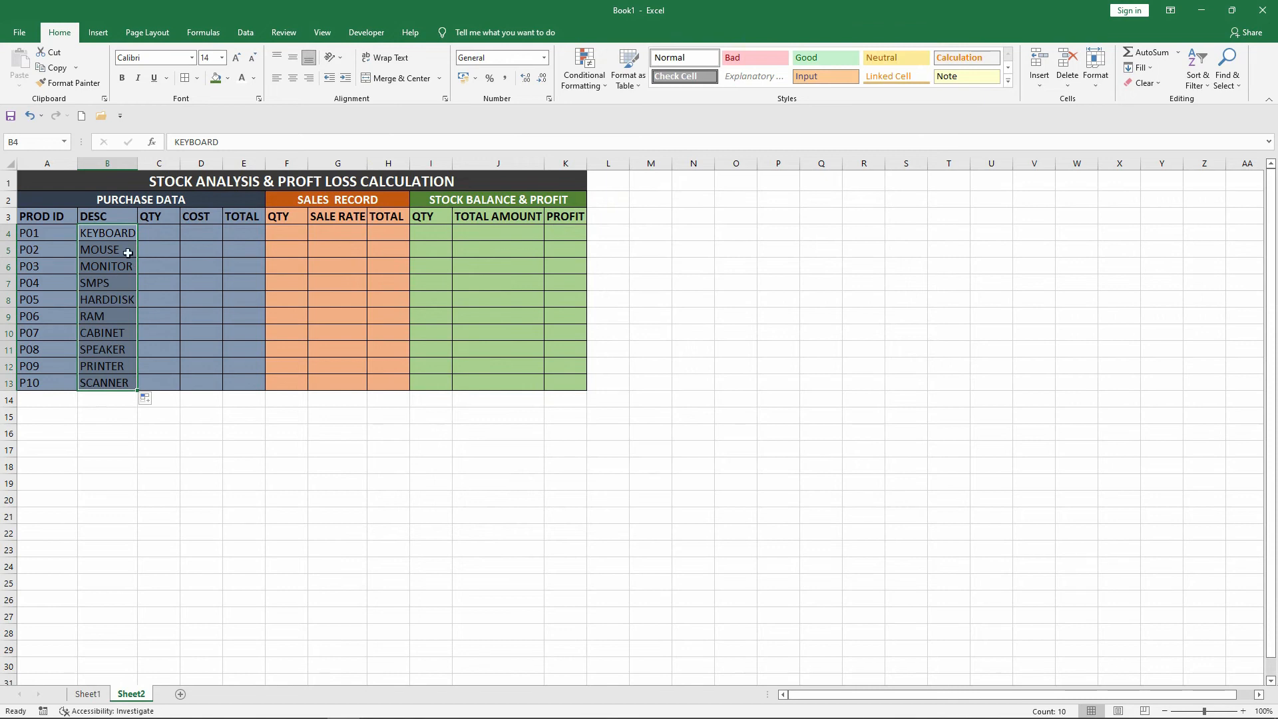
{"action": "left_click_drag", "start_coordinate": [134, 162], "coordinate": [140, 162]}
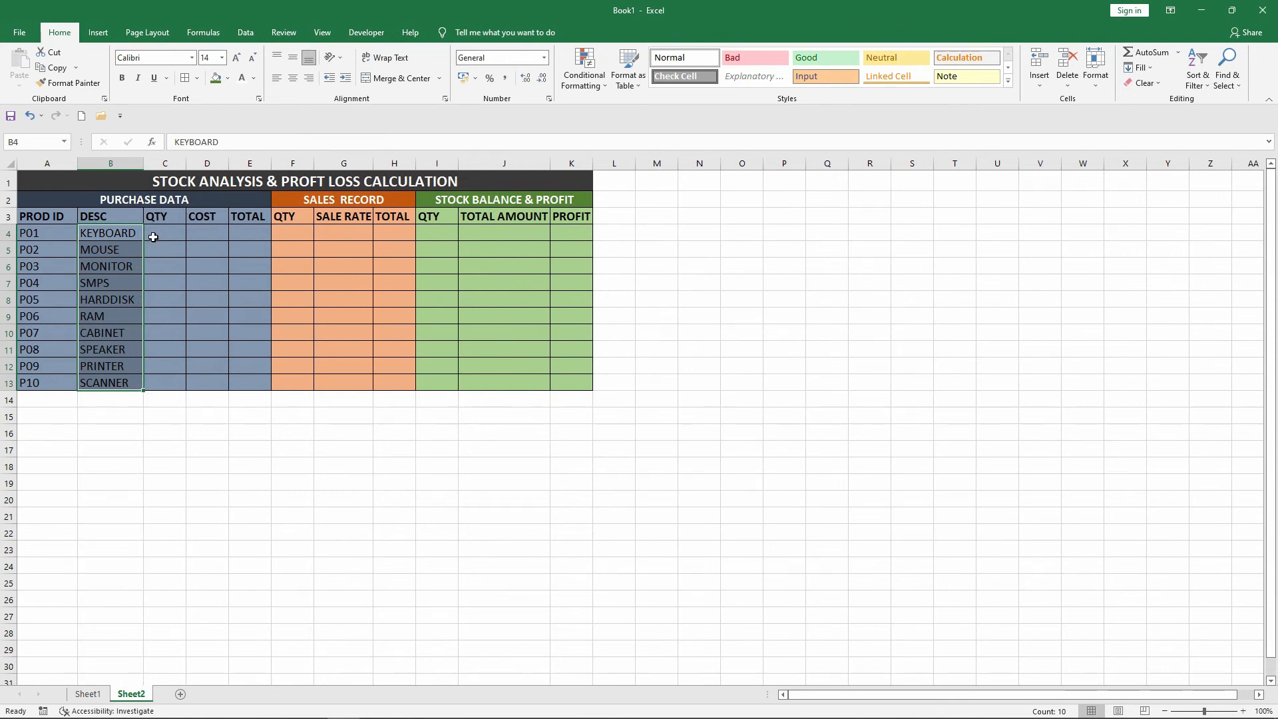
Step: Enter purchase quantities of 400 for KEYBOARD in C4 and 350 for MOUSE in C5
{"action": "left_click", "coordinate": [160, 252]}
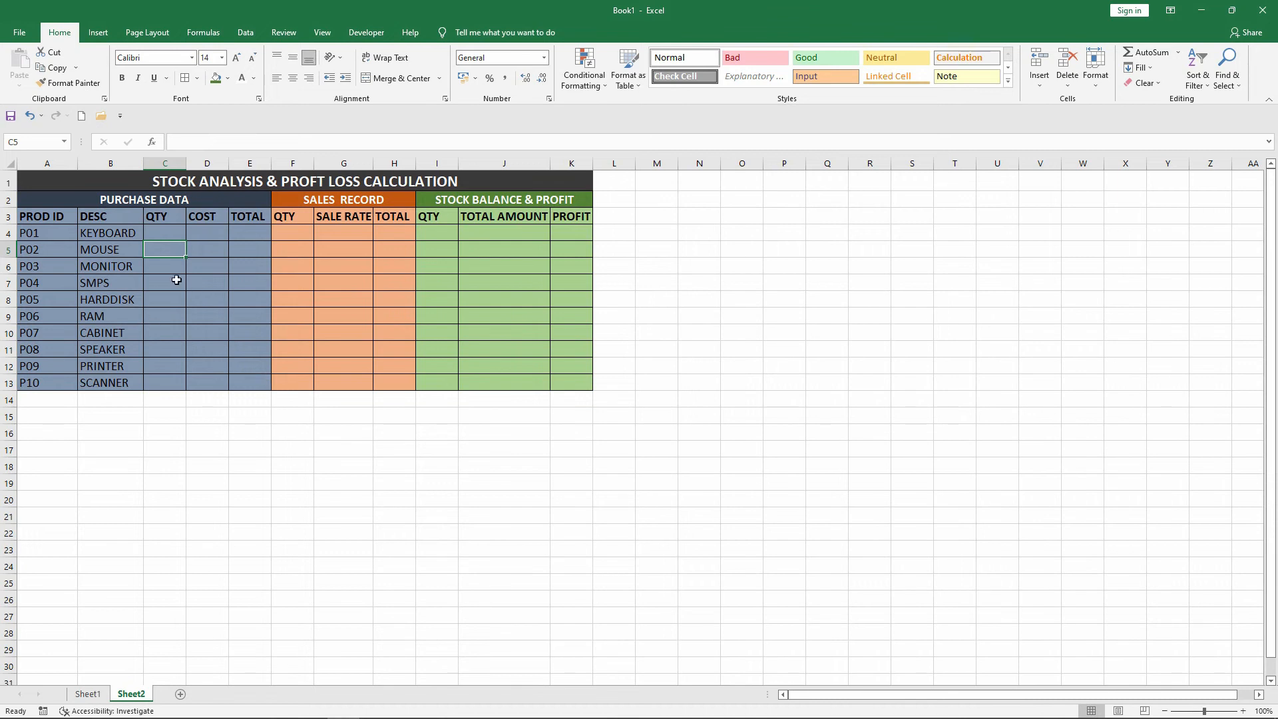
{"action": "left_click", "coordinate": [166, 233]}
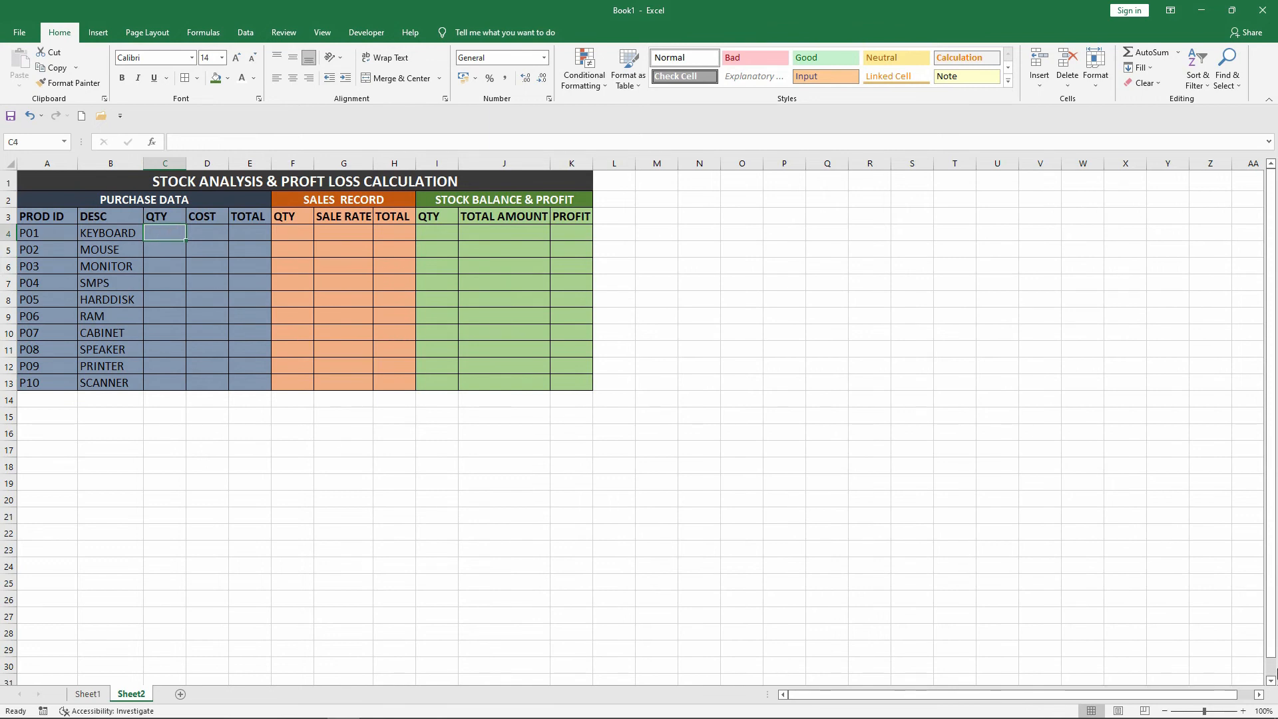
{"action": "type", "text": "400"}
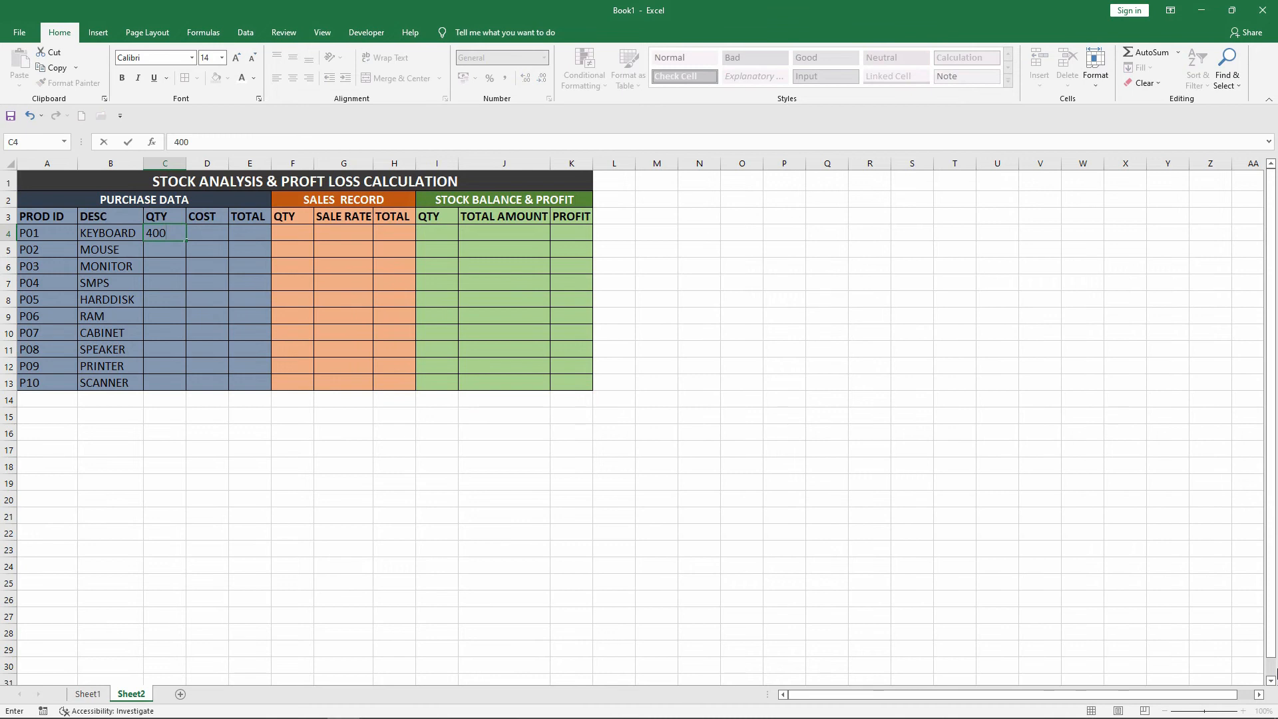
{"action": "key", "text": "Return"}
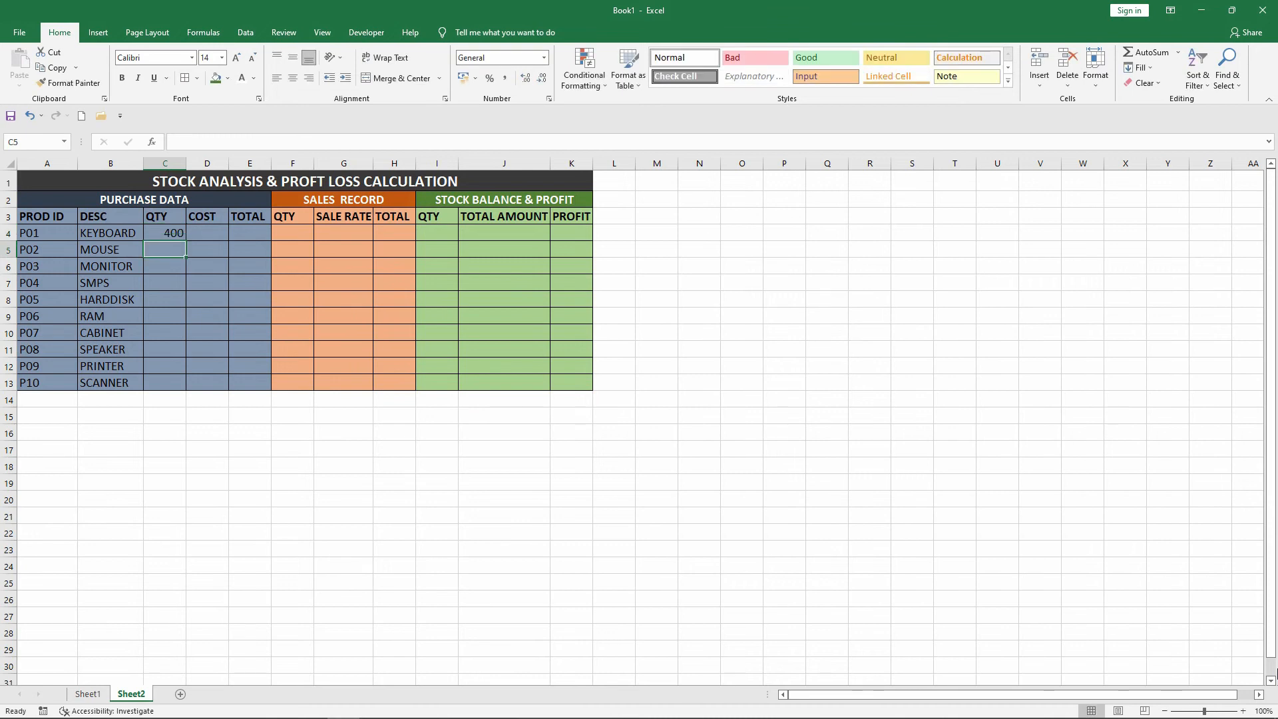
{"action": "type", "text": "350"}
{"action": "key", "text": "Return"}
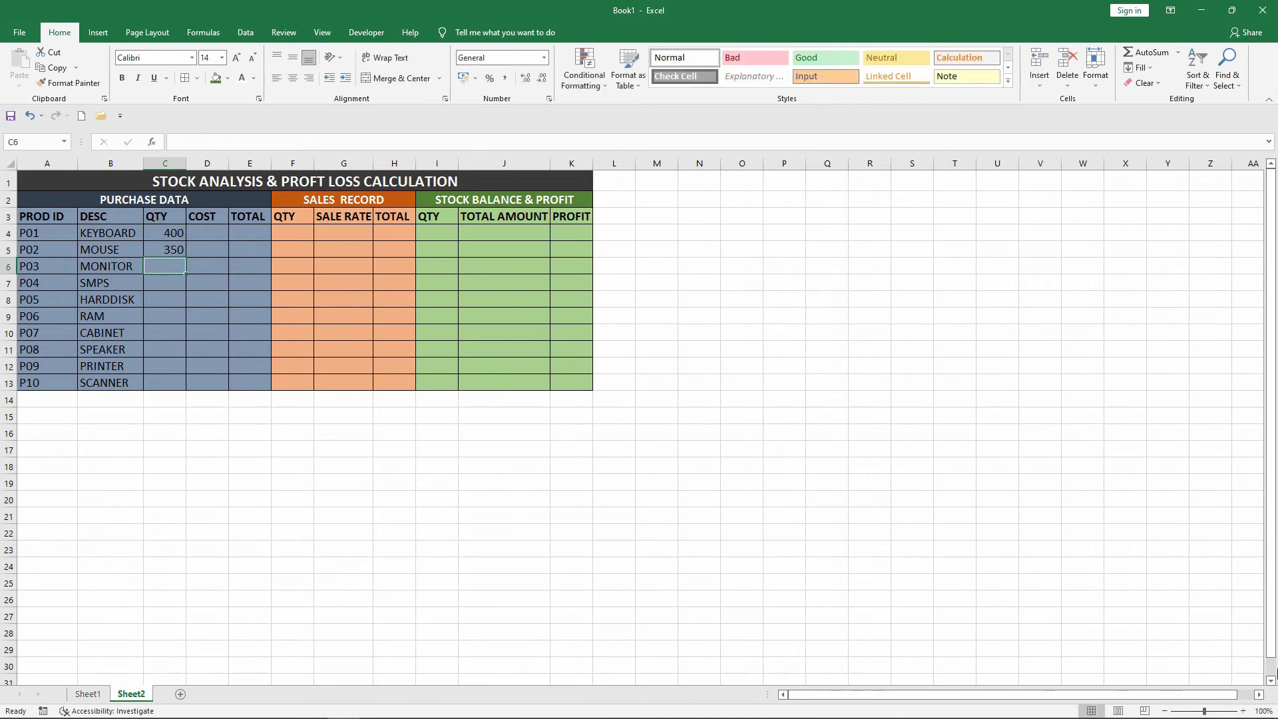
Step: Enter purchase costs of 650 for KEYBOARD in D4 and 350 for MOUSE in D5
{"action": "key", "text": "Right"}
{"action": "key", "text": "Up"}
{"action": "key", "text": "Up"}
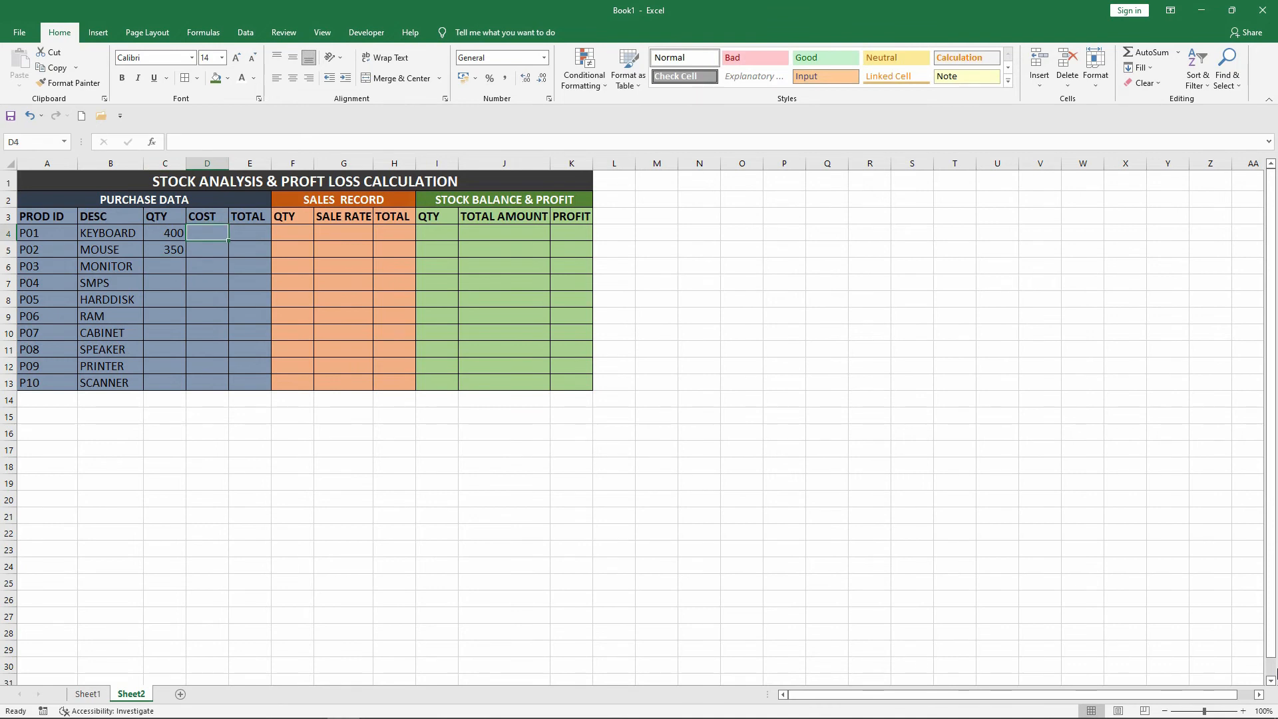
{"action": "type", "text": "650"}
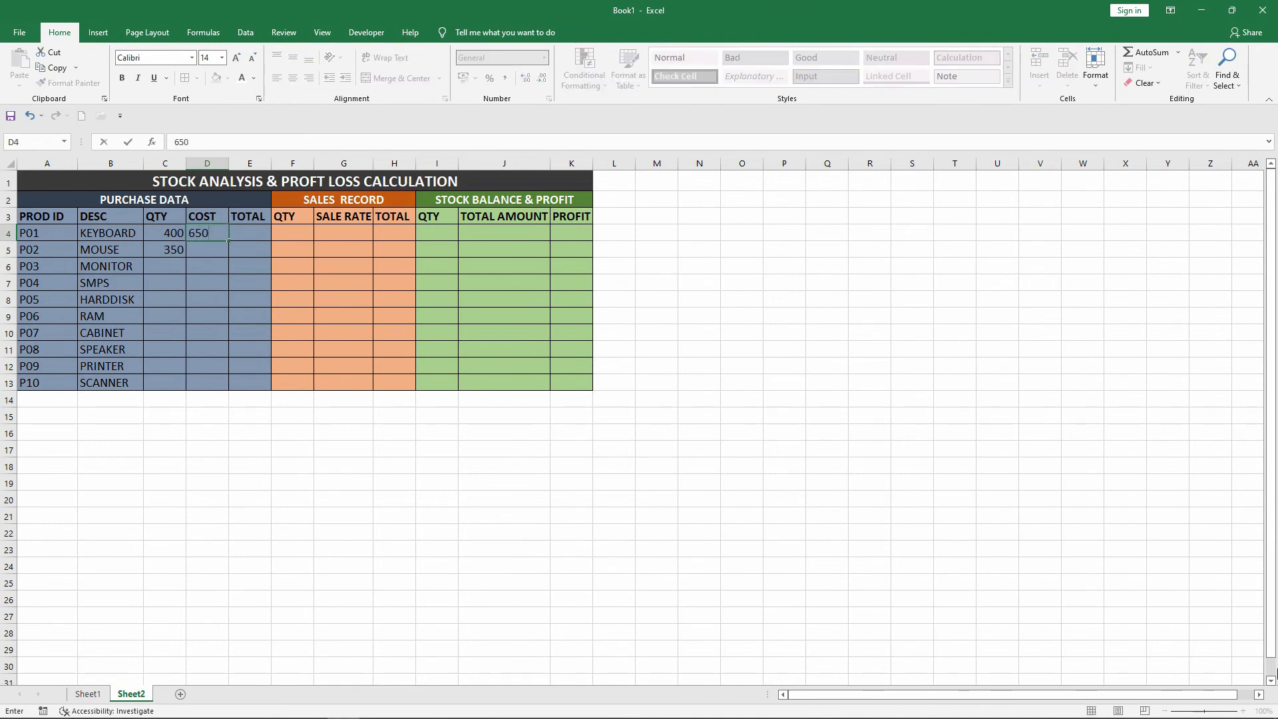
{"action": "key", "text": "Return"}
{"action": "type", "text": "350"}
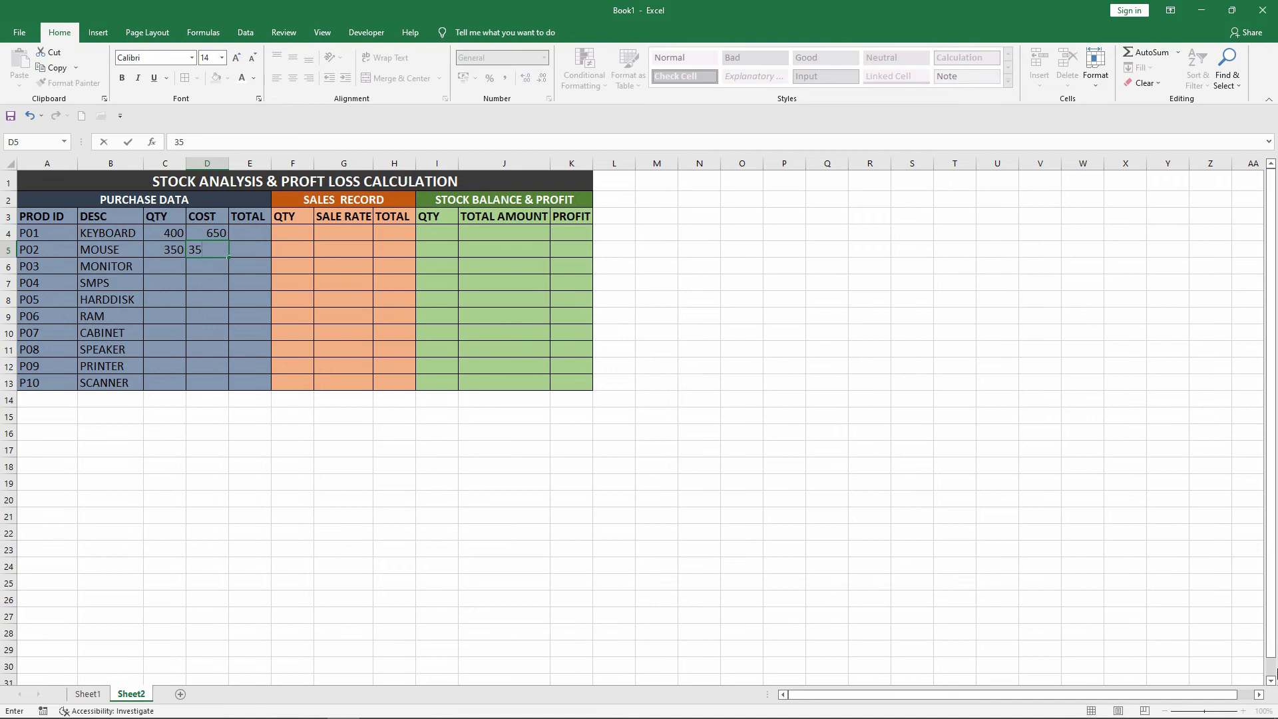
{"action": "key", "text": "Tab"}
Step: Calculate the KEYBOARD purchase total in E4 with the formula =C4*D4
{"action": "key", "text": "Up"}
{"action": "type", "text": "="}
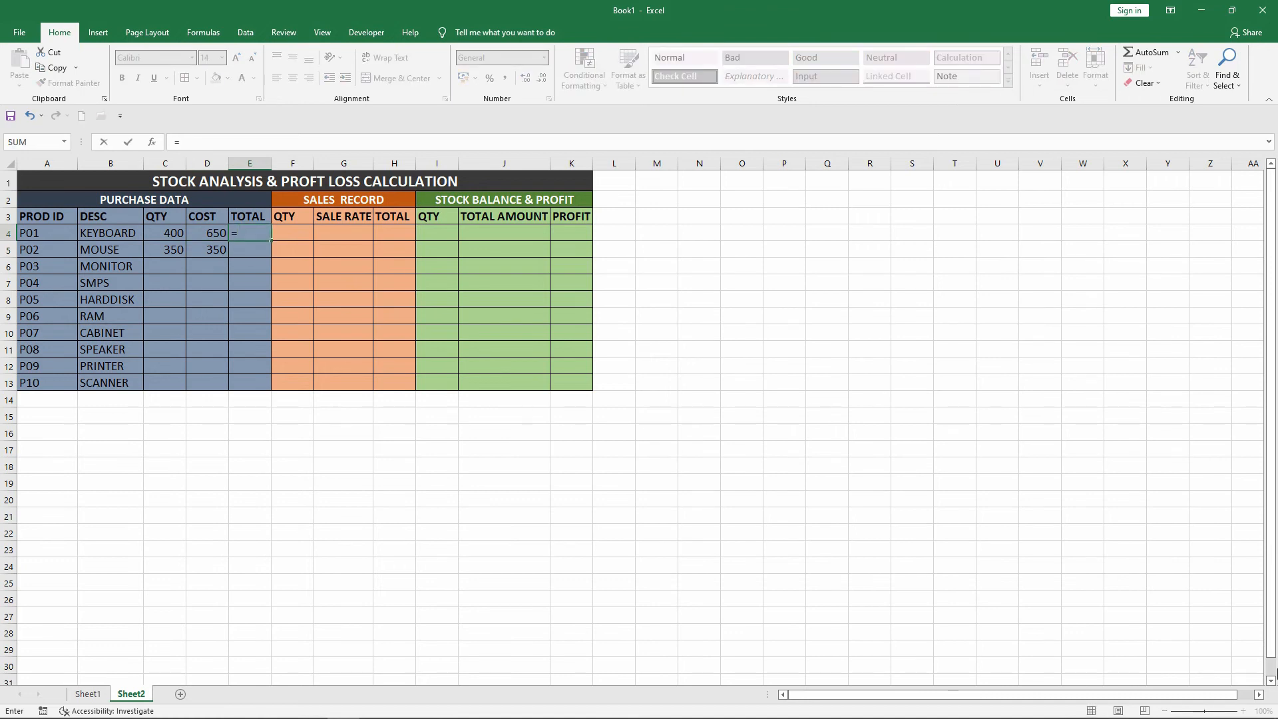
{"action": "key", "text": "Left"}
{"action": "key", "text": "Left"}
{"action": "type", "text": "*"}
{"action": "key", "text": "Left"}
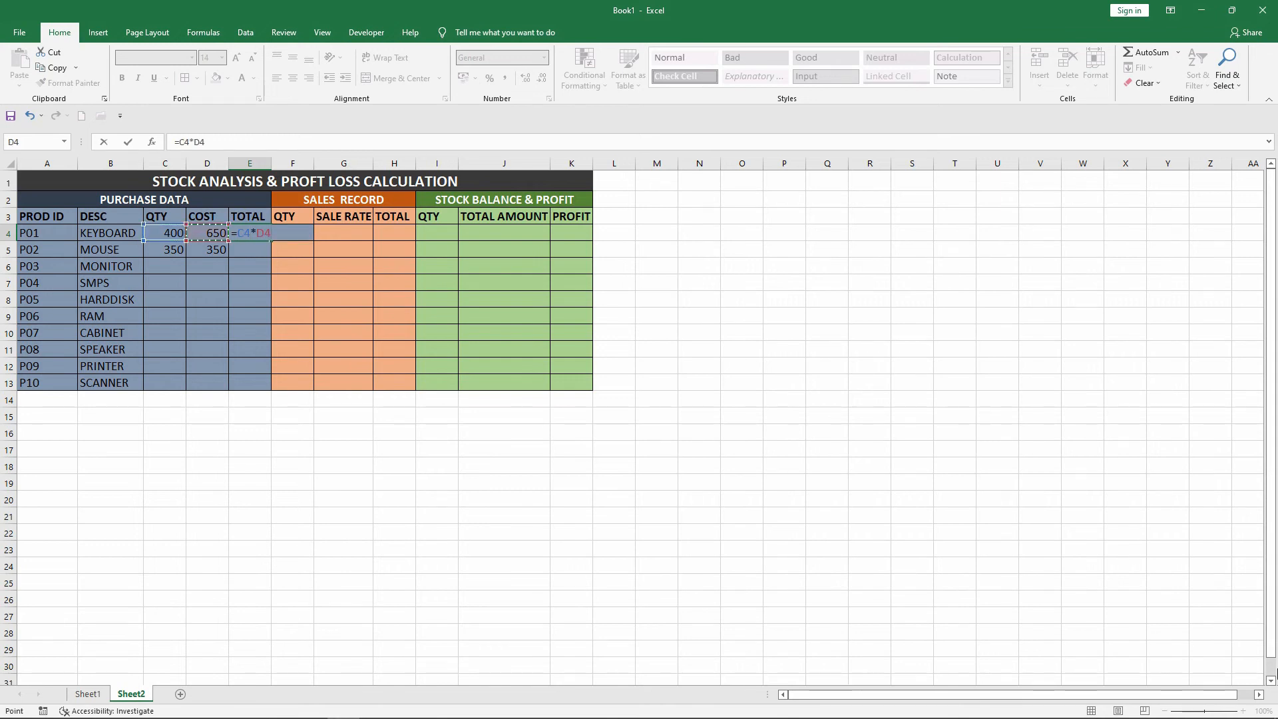
{"action": "key", "text": "ctrl+Return"}
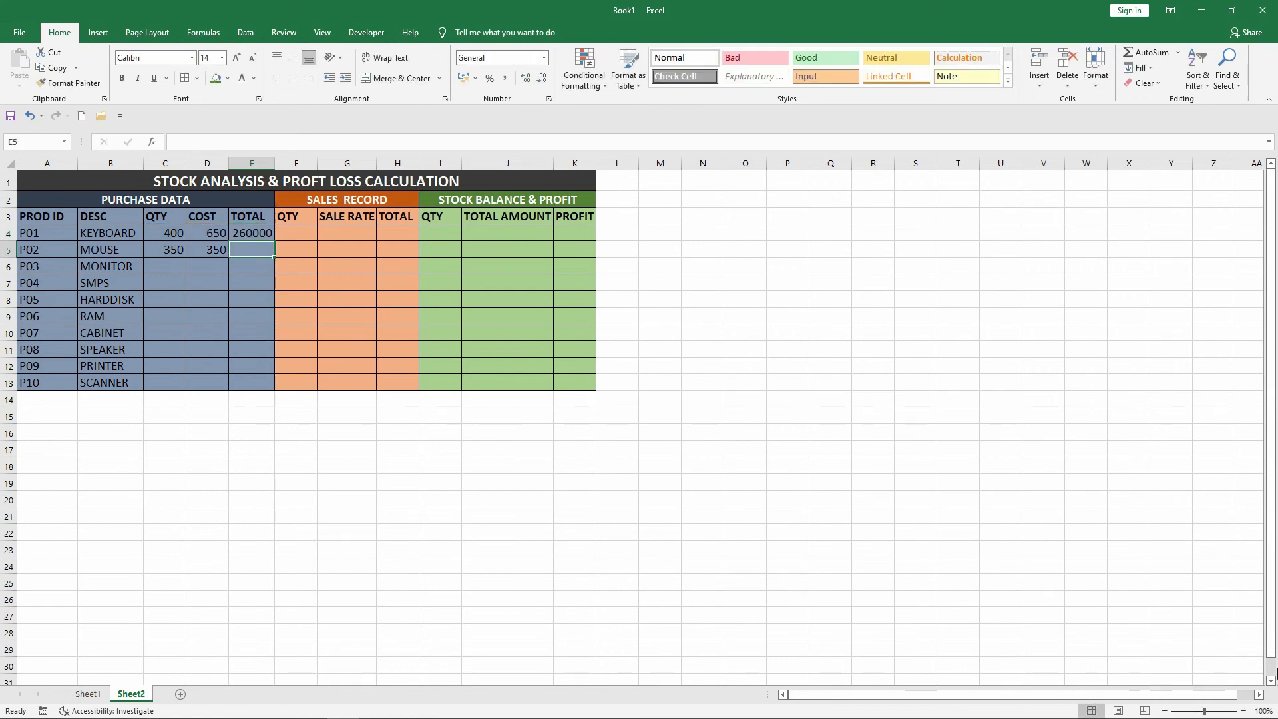
Step: Enter a sales quantity of 230 for KEYBOARD in F4 and widen the SALE RATE column slightly
{"action": "key", "text": "Right"}
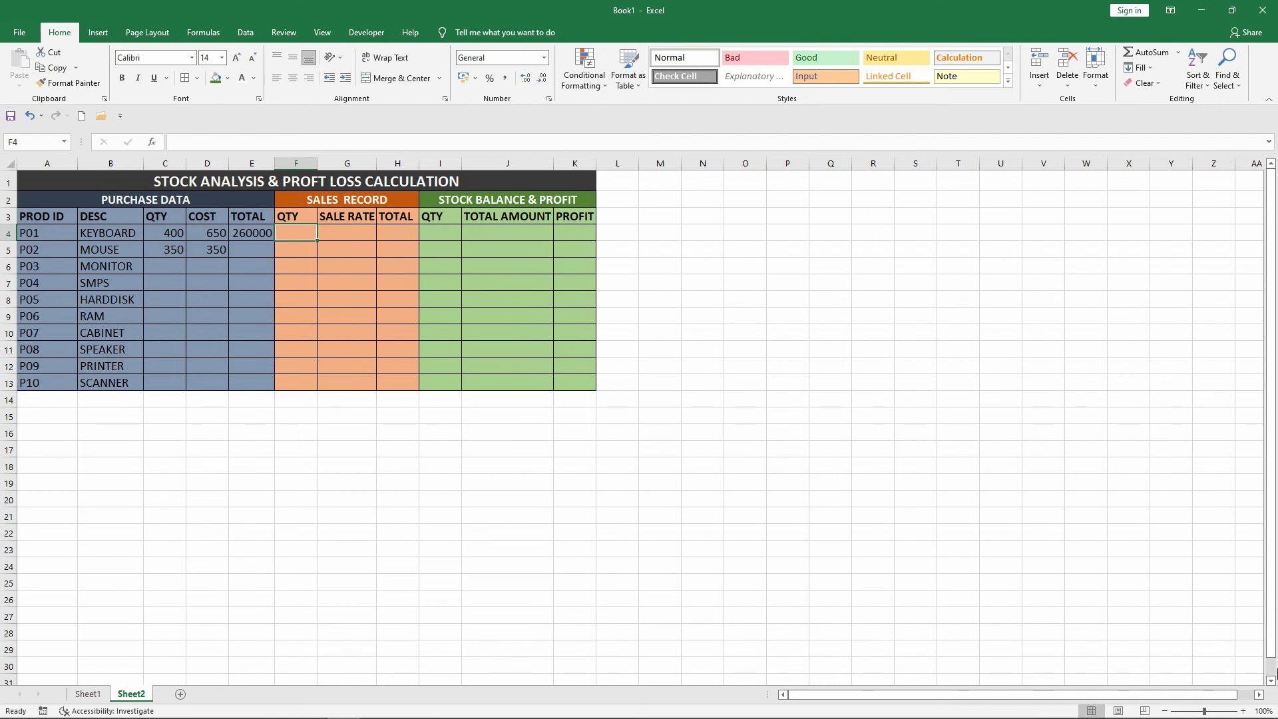
{"action": "left_click", "coordinate": [180, 229]}
{"action": "left_click", "coordinate": [307, 232]}
{"action": "type", "text": "230"}
{"action": "key", "text": "Tab"}
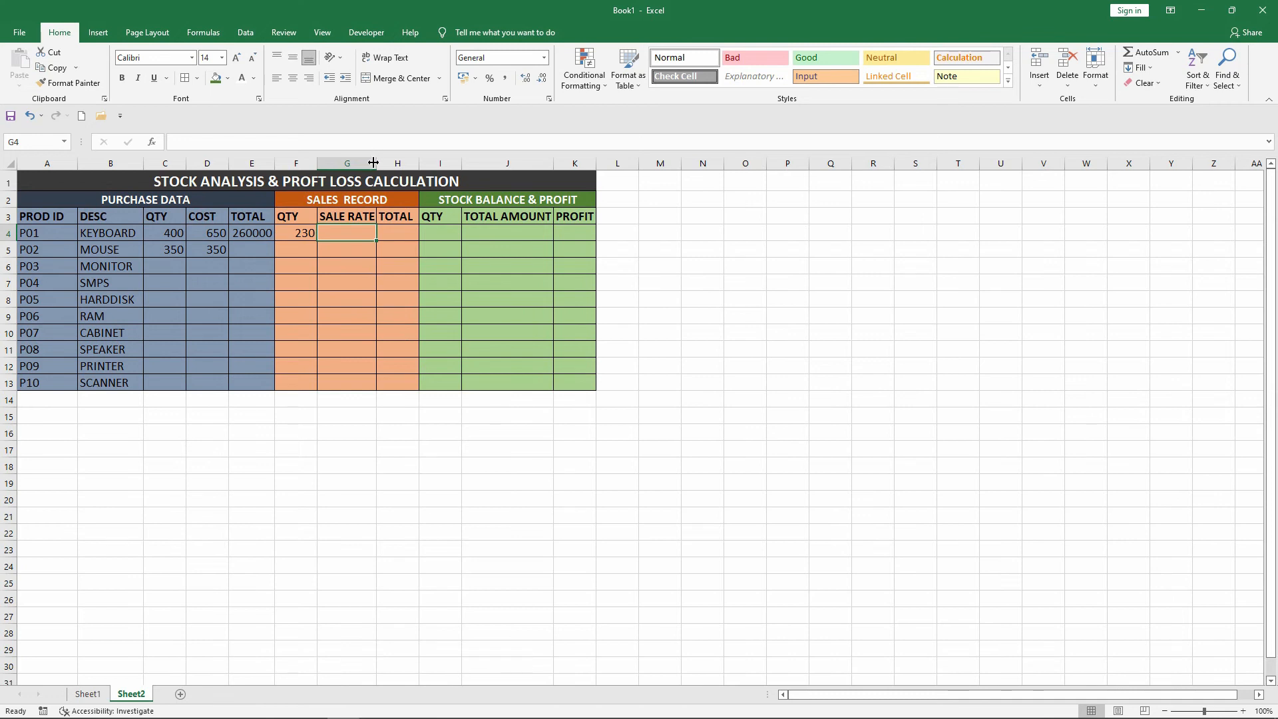
{"action": "left_click_drag", "start_coordinate": [376, 163], "coordinate": [381, 164]}
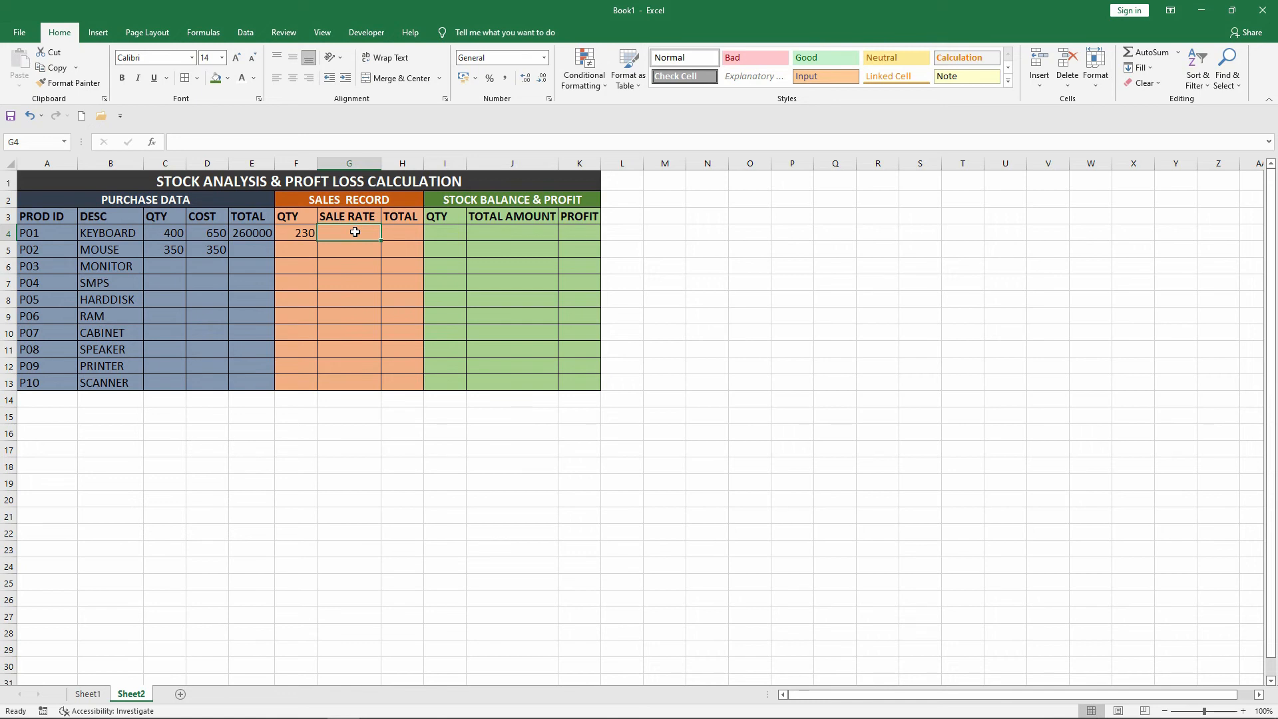
Step: Try 1150 as the KEYBOARD sale rate in G4 and clear the entry
{"action": "type", "text": "1150"}
{"action": "key", "text": "Return"}
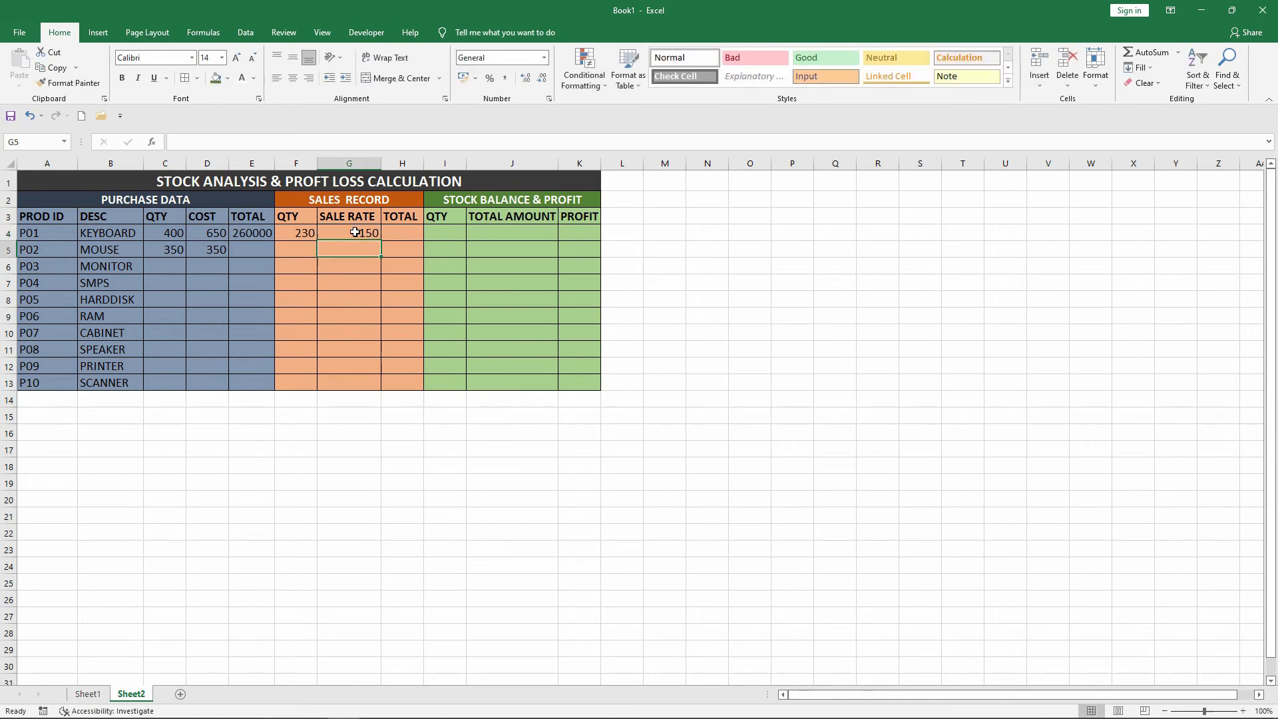
{"action": "key", "text": "Up"}
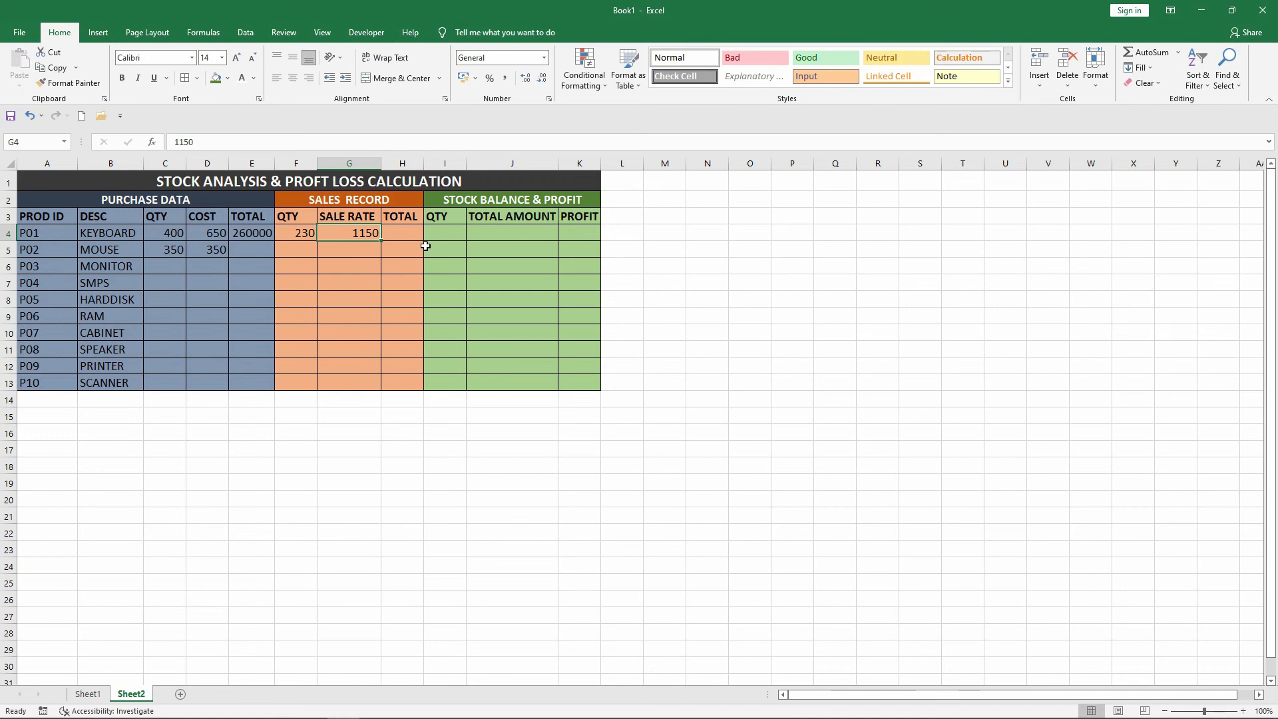
{"action": "key", "text": "Delete"}
Step: Calculate the KEYBOARD sale rate in G4 as cost plus 45% with the formula =D4+(D4*45%)
{"action": "type", "text": "="}
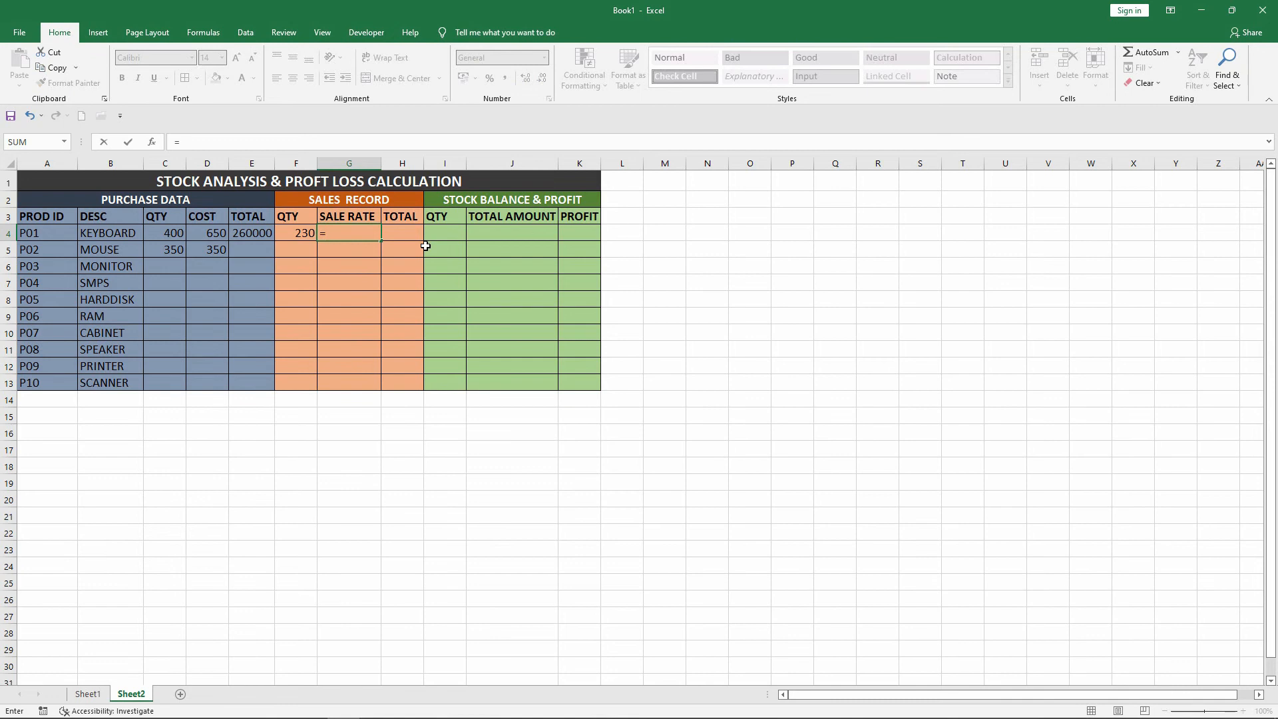
{"action": "key", "text": "Left"}
{"action": "key", "text": "Left"}
{"action": "key", "text": "Left"}
{"action": "type", "text": "+("}
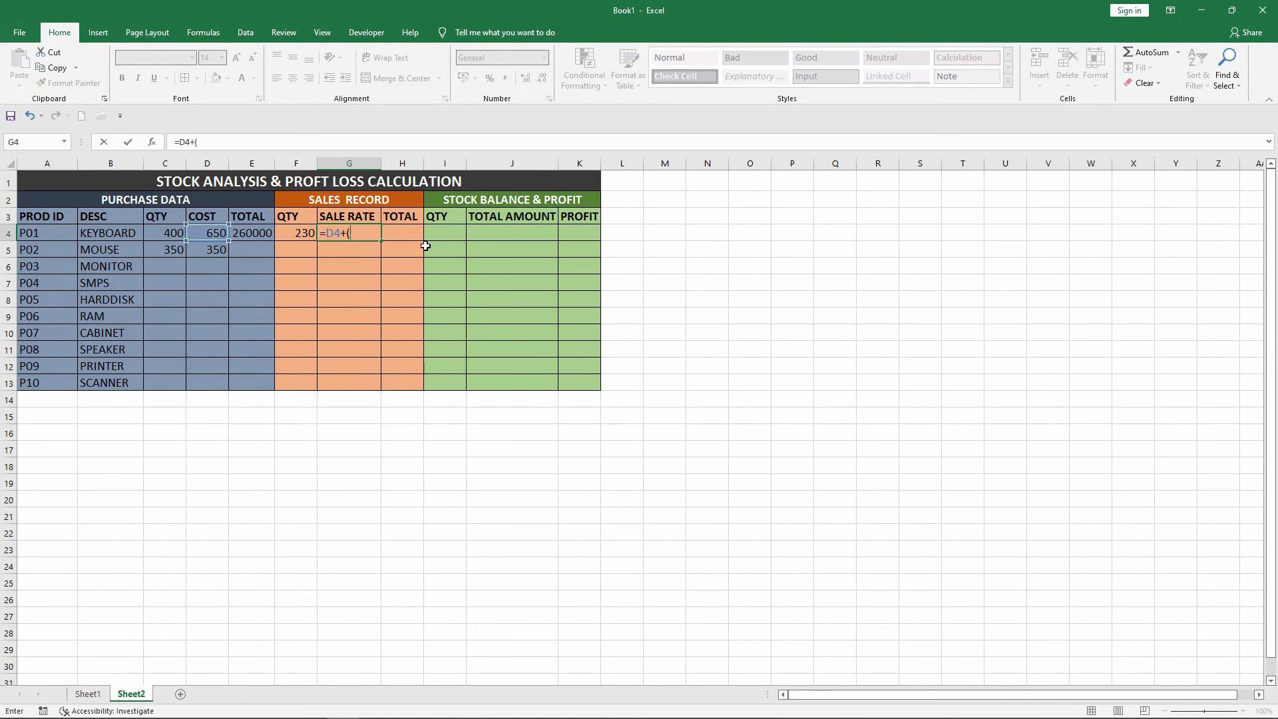
{"action": "key", "text": "Left"}
{"action": "key", "text": "Left"}
{"action": "key", "text": "Left"}
{"action": "type", "text": "*45%"}
{"action": "key", "text": "ctrl+Return"}
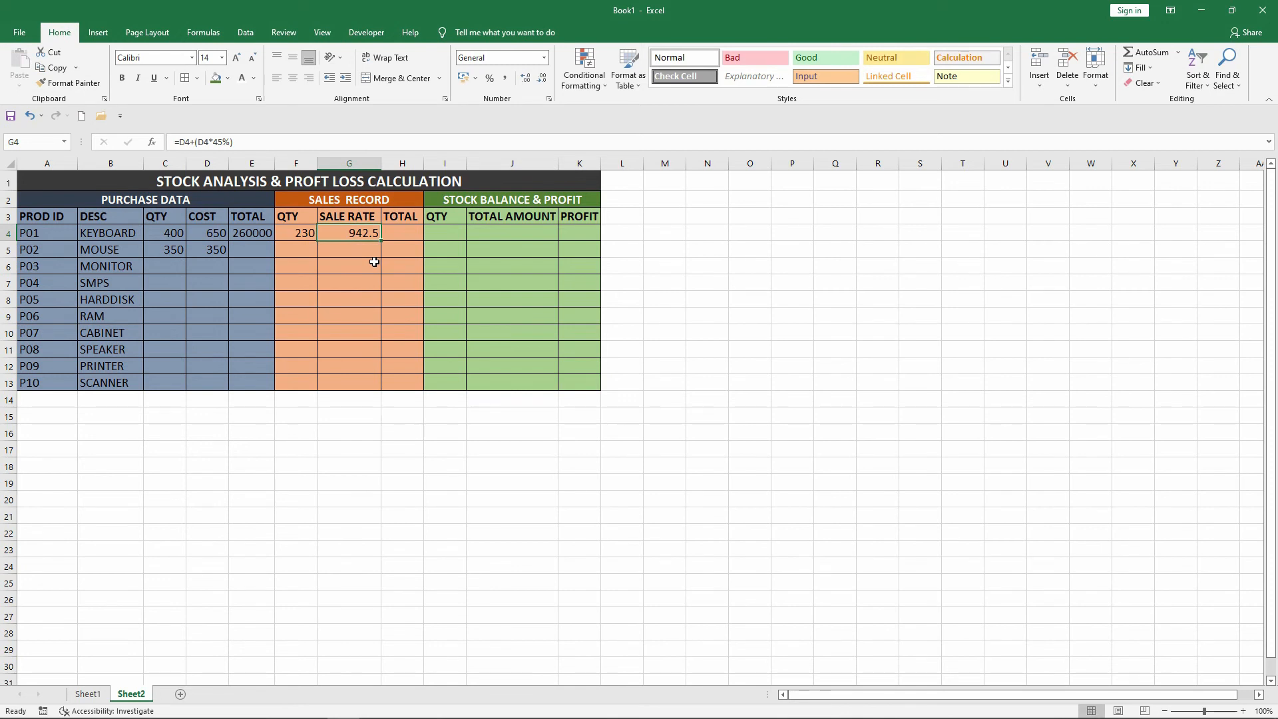
Step: Format the KEYBOARD sale rate in G4 to show no decimal places
{"action": "left_click", "coordinate": [543, 79]}
{"action": "left_click", "coordinate": [530, 81]}
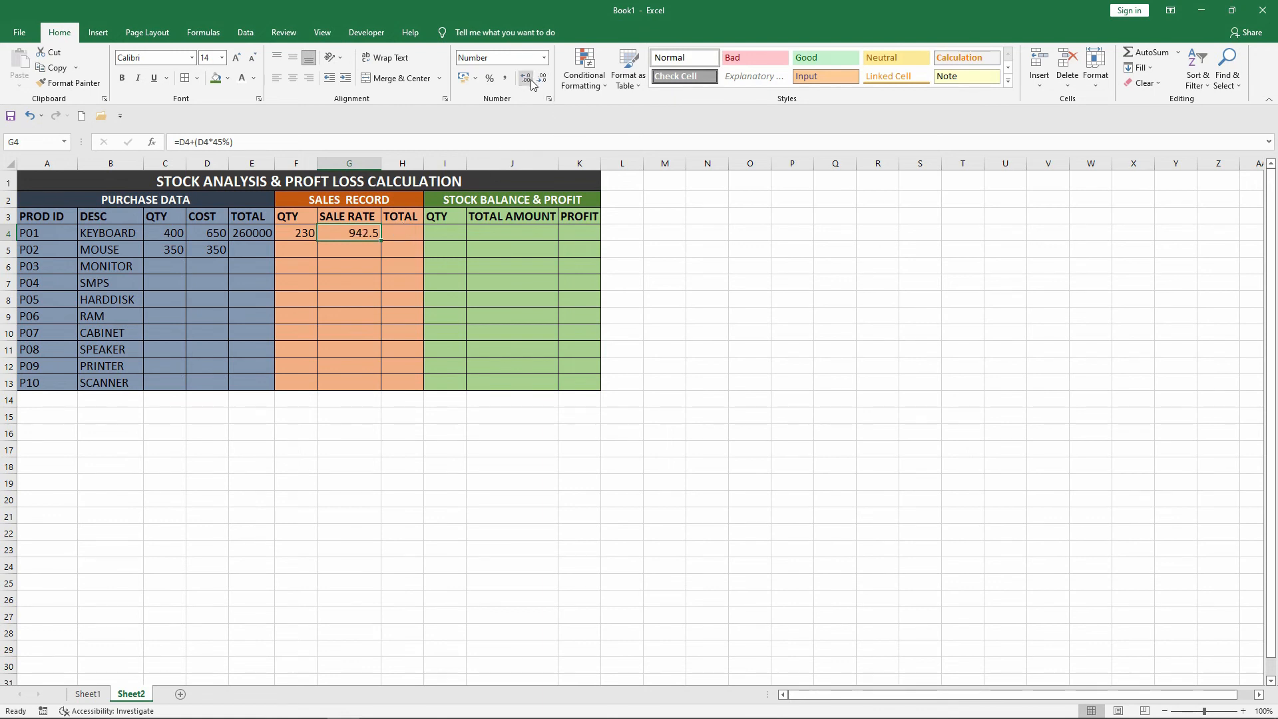
{"action": "left_click", "coordinate": [542, 80]}
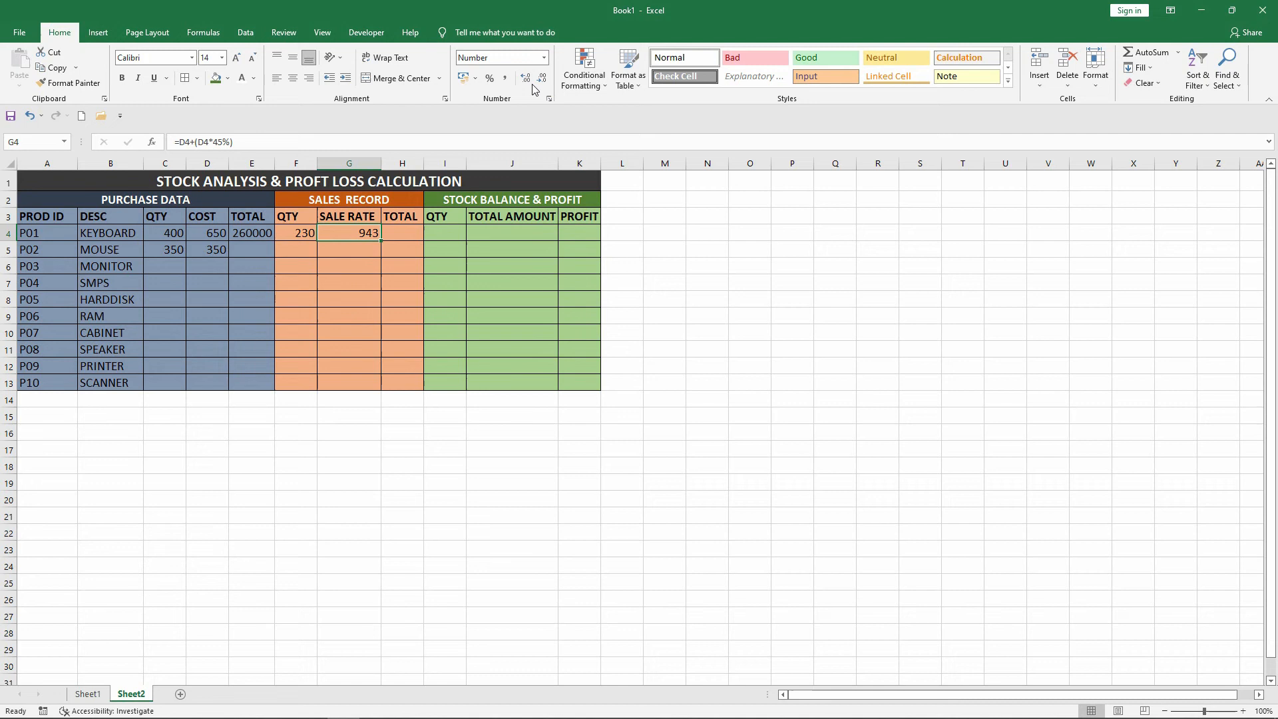
Step: Calculate the KEYBOARD sales total in H4 with the formula =F4*G4
{"action": "left_click", "coordinate": [406, 233]}
{"action": "type", "text": "="}
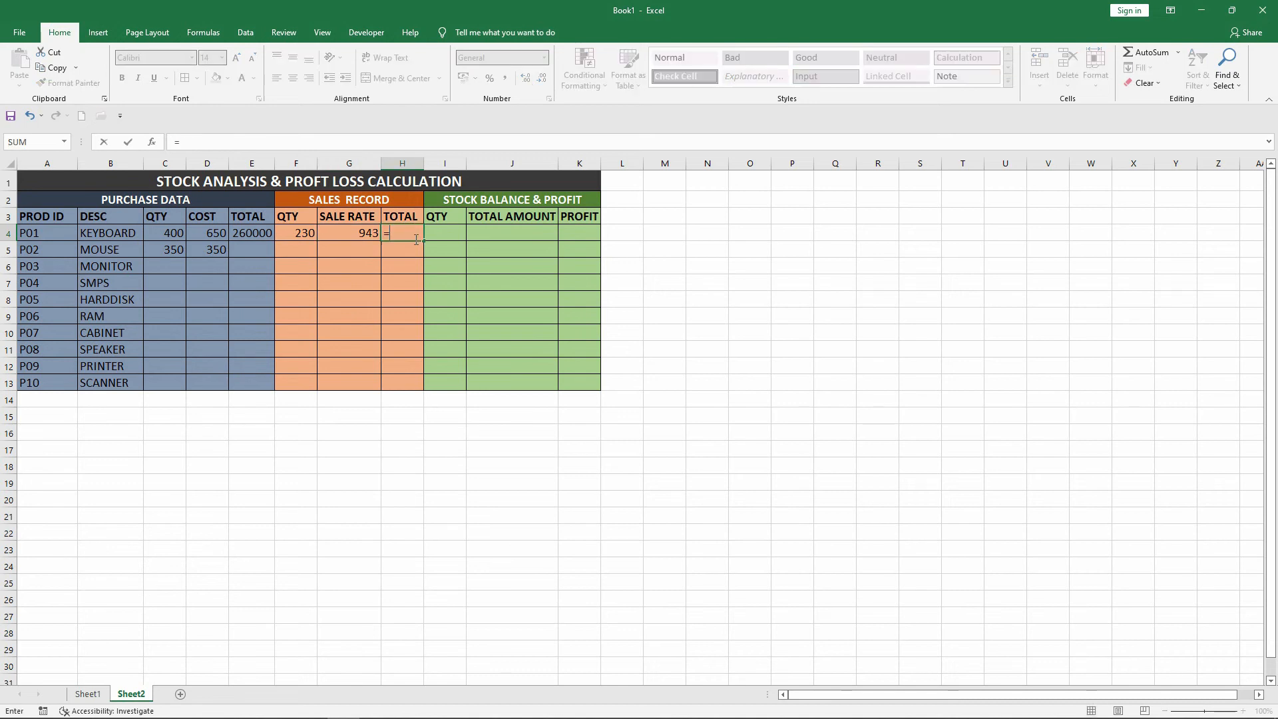
{"action": "key", "text": "Left"}
{"action": "key", "text": "Left"}
{"action": "type", "text": "*"}
{"action": "key", "text": "Left"}
{"action": "key", "text": "ctrl+Return"}
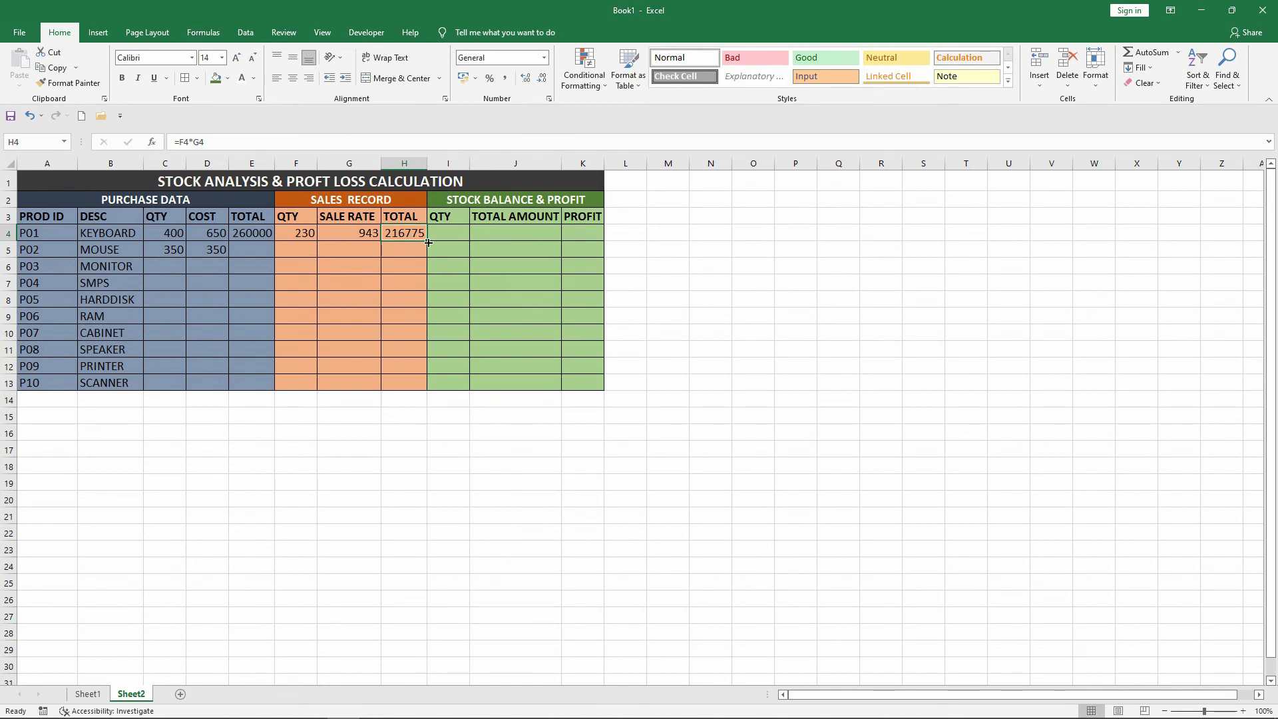
Step: Calculate the KEYBOARD stock balance quantity in I4 with the formula =C4-F4
{"action": "left_click", "coordinate": [435, 236]}
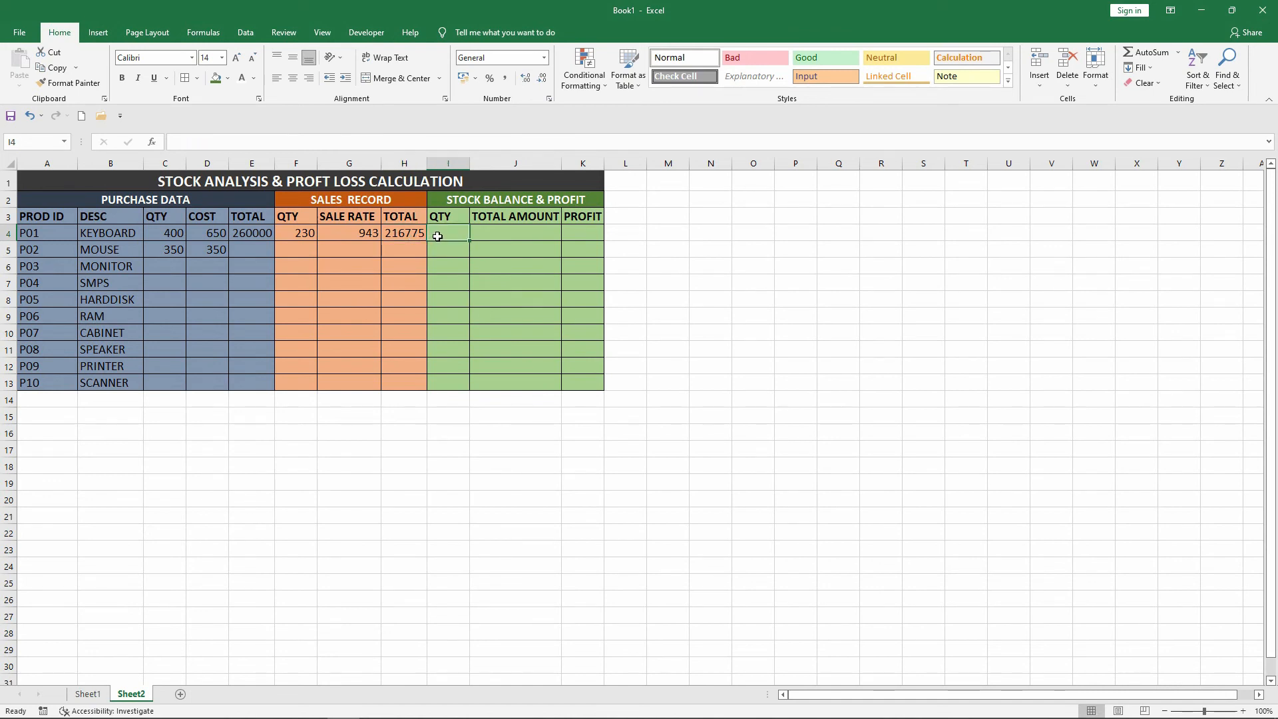
{"action": "type", "text": "="}
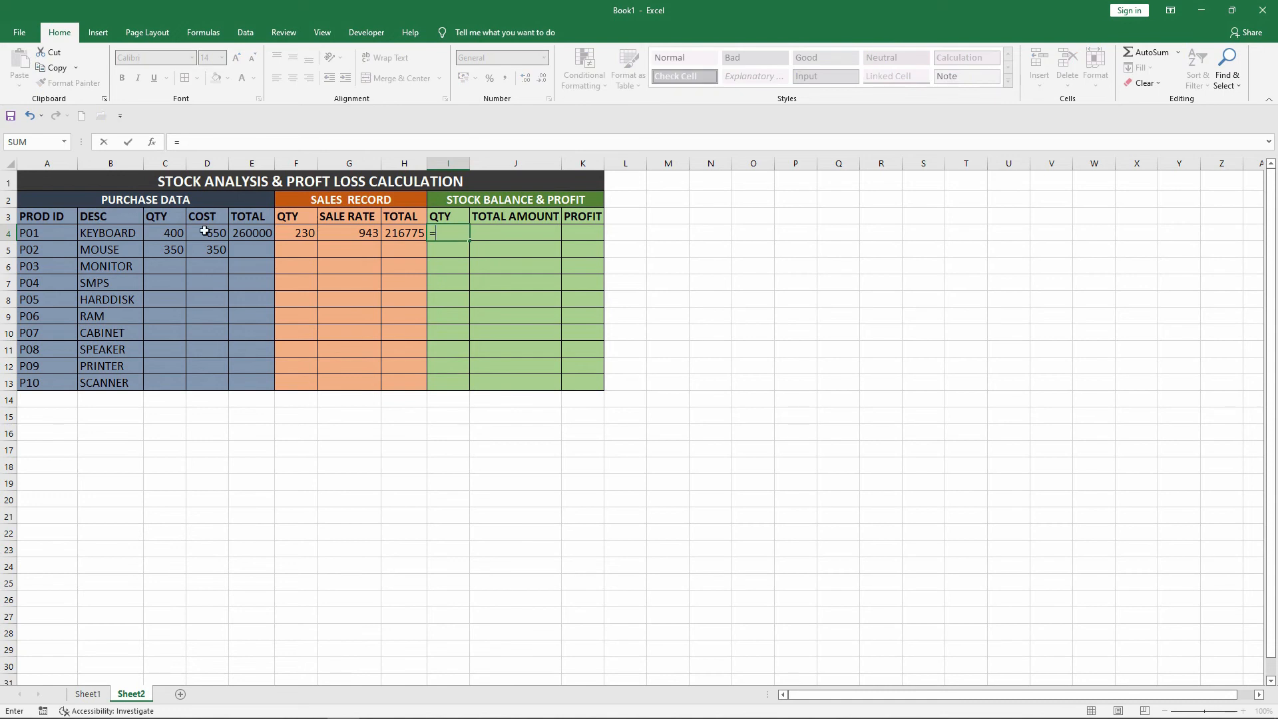
{"action": "left_click", "coordinate": [172, 231]}
{"action": "type", "text": "-"}
{"action": "left_click", "coordinate": [303, 231]}
{"action": "key", "text": "Return"}
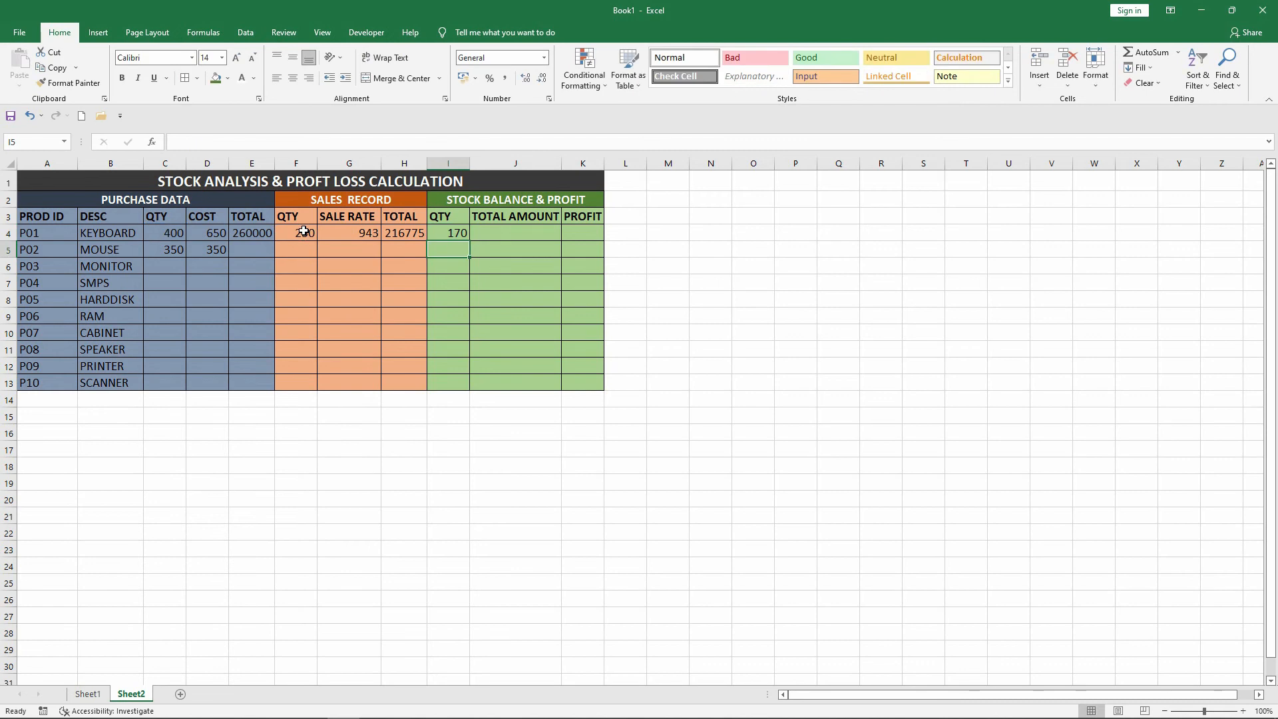
Step: Calculate the KEYBOARD balance stock's total amount in J4 with the formula =I4*D4
{"action": "key", "text": "Up"}
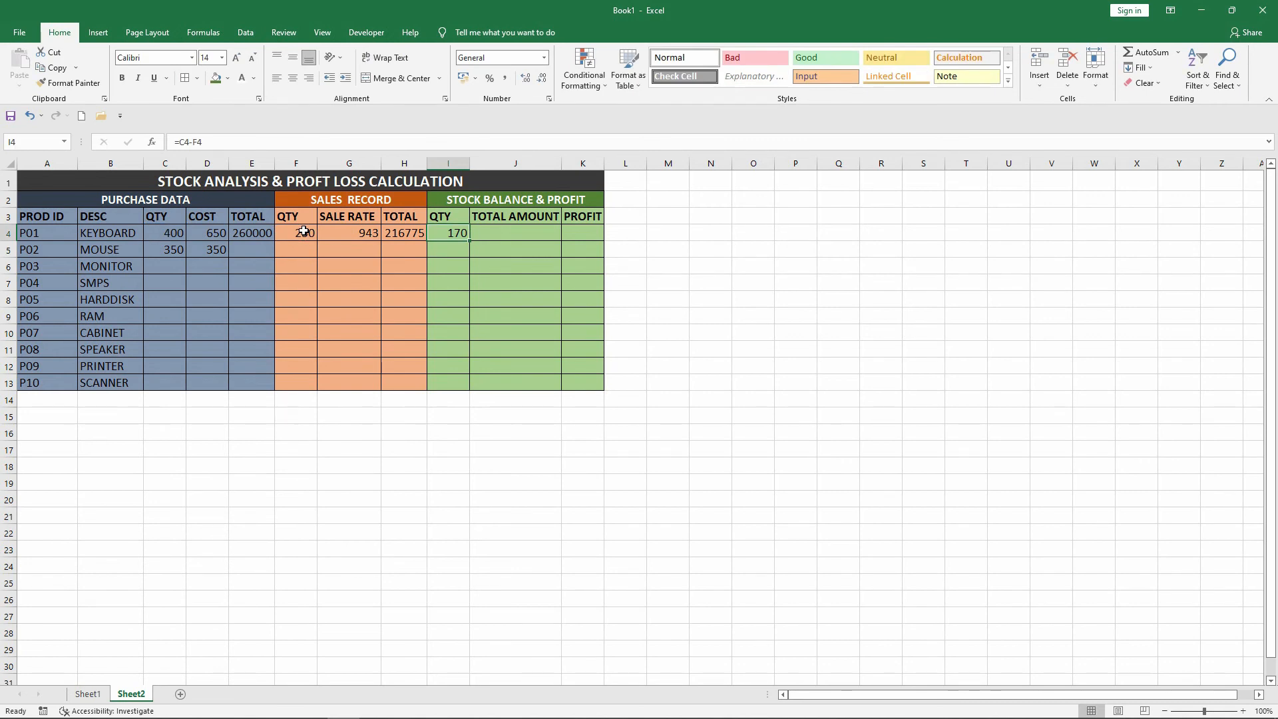
{"action": "key", "text": "Right"}
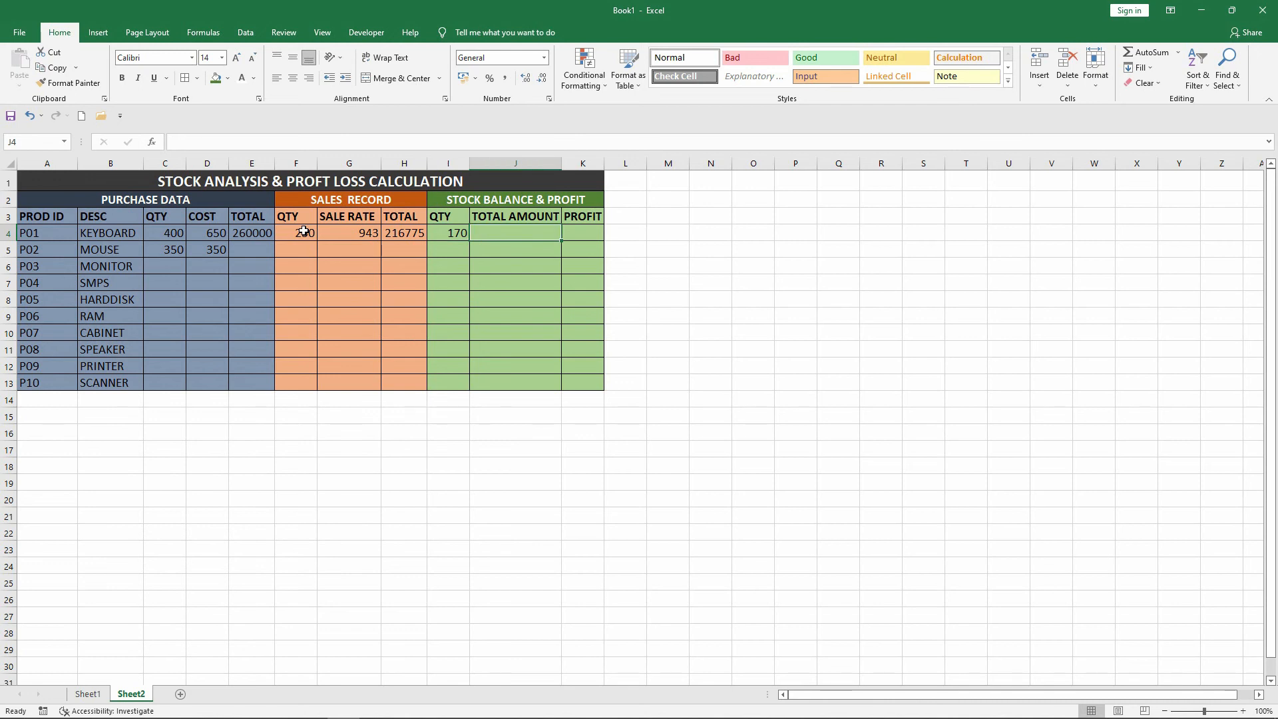
{"action": "type", "text": "="}
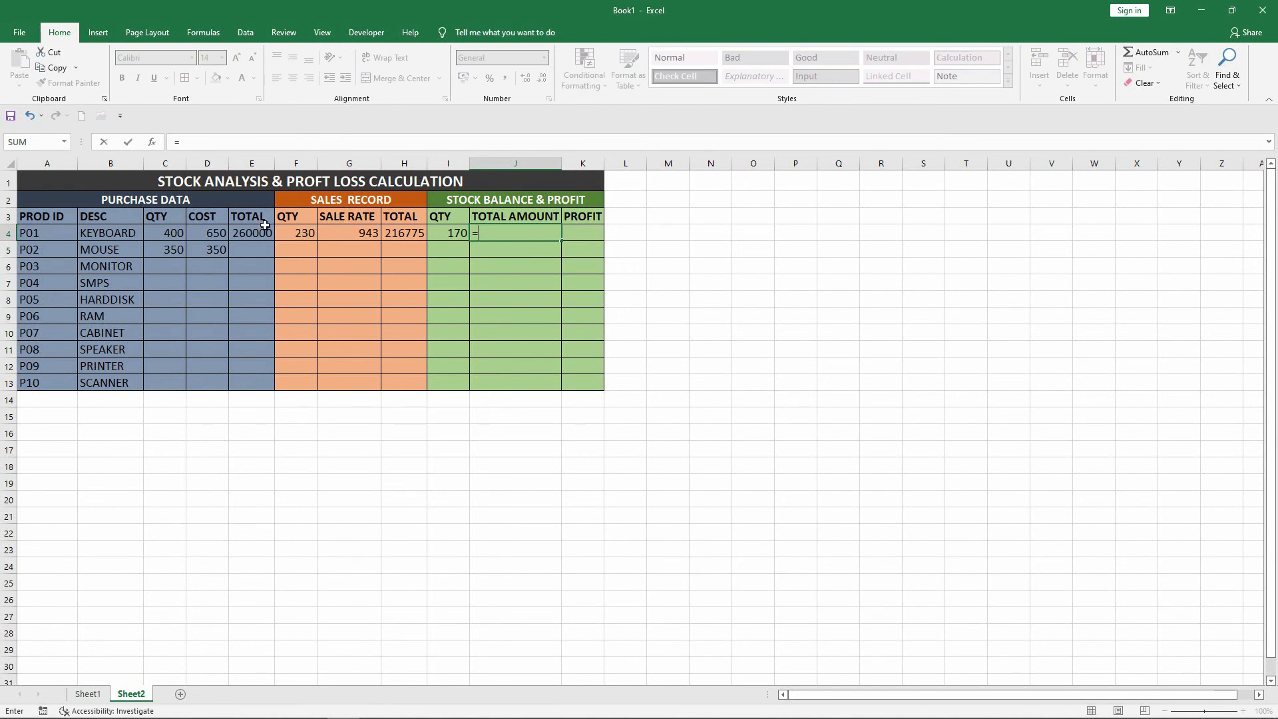
{"action": "left_click", "coordinate": [440, 231]}
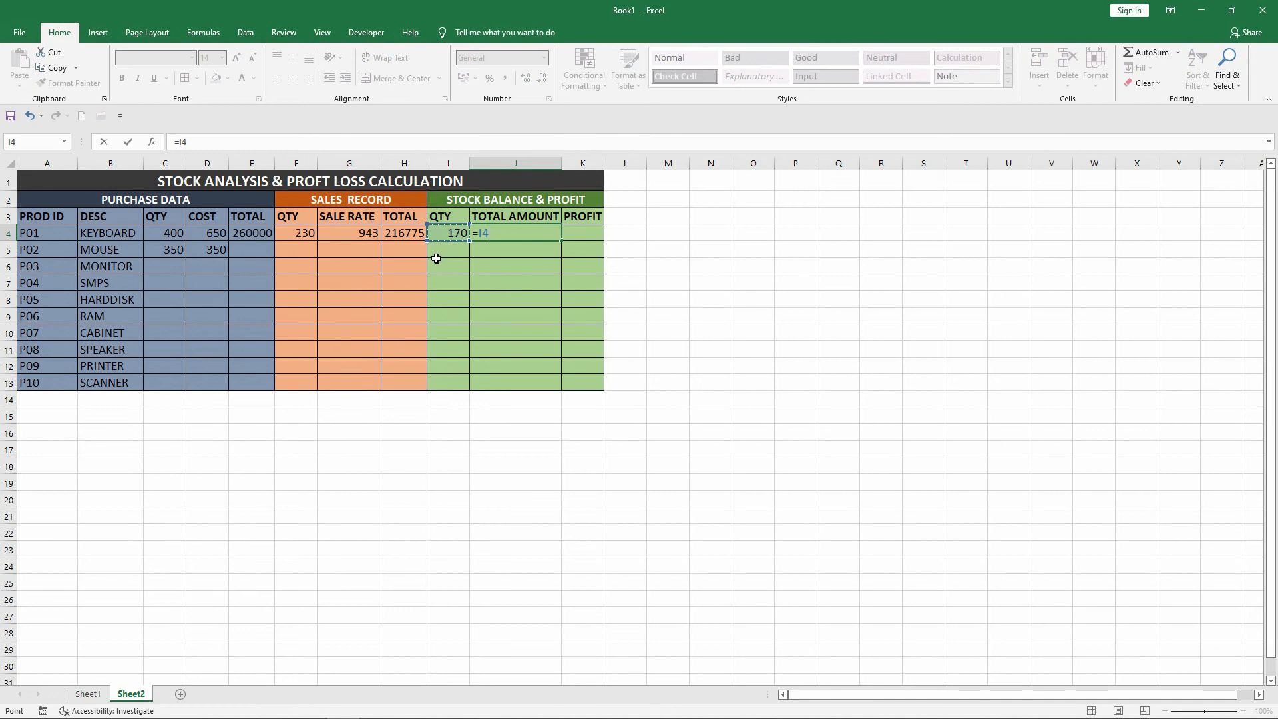
{"action": "type", "text": "*"}
{"action": "left_click", "coordinate": [221, 237]}
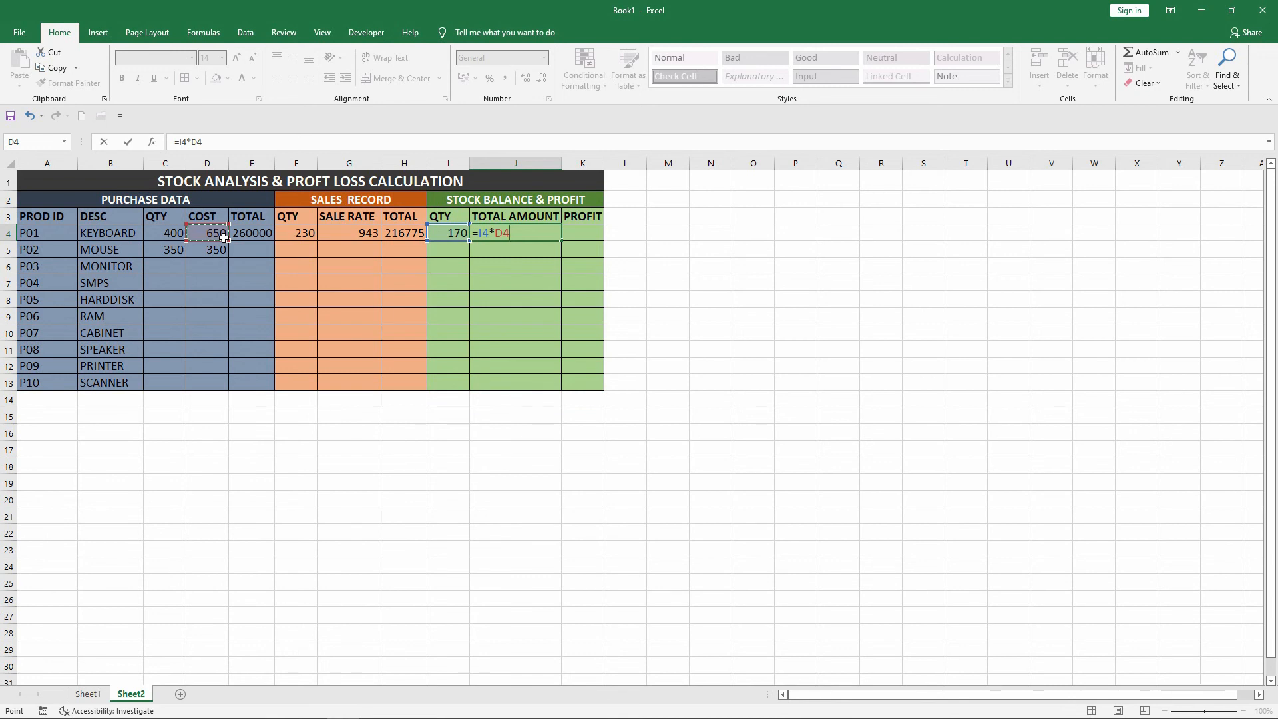
{"action": "key", "text": "Return"}
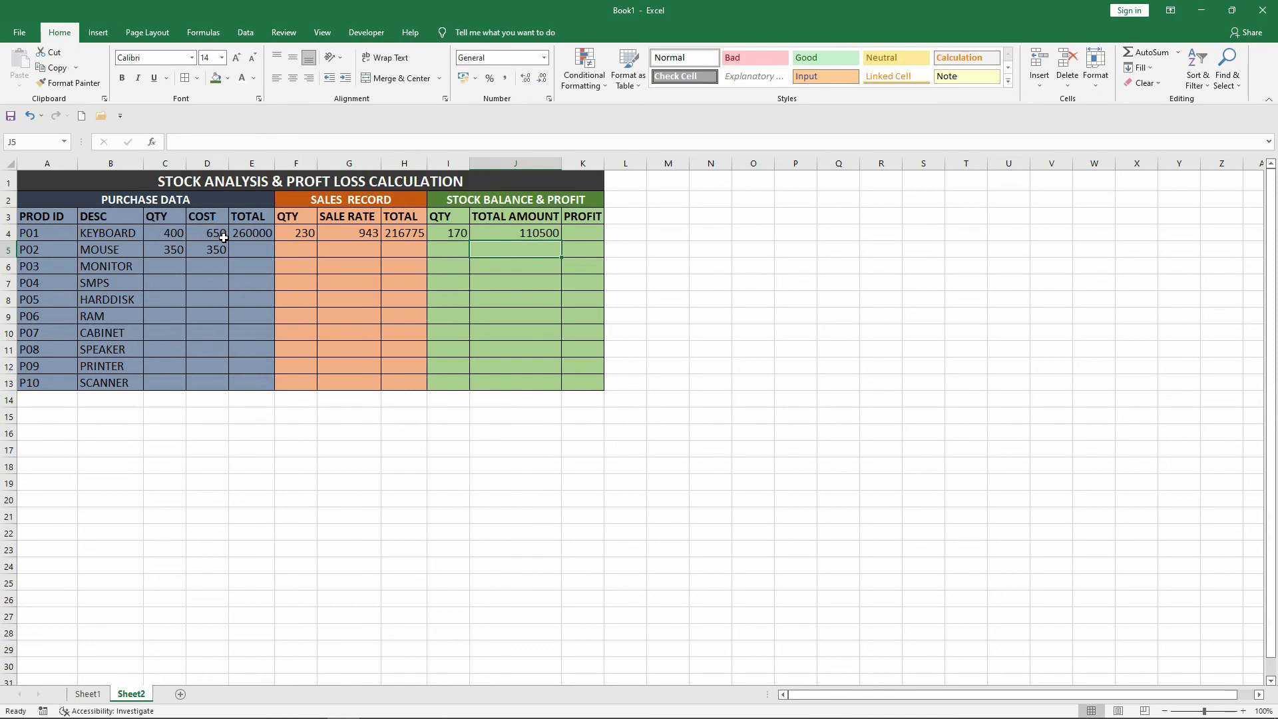
Step: Calculate the KEYBOARD profit in K4 with the formula =H4-E4+J4
{"action": "left_click", "coordinate": [577, 235]}
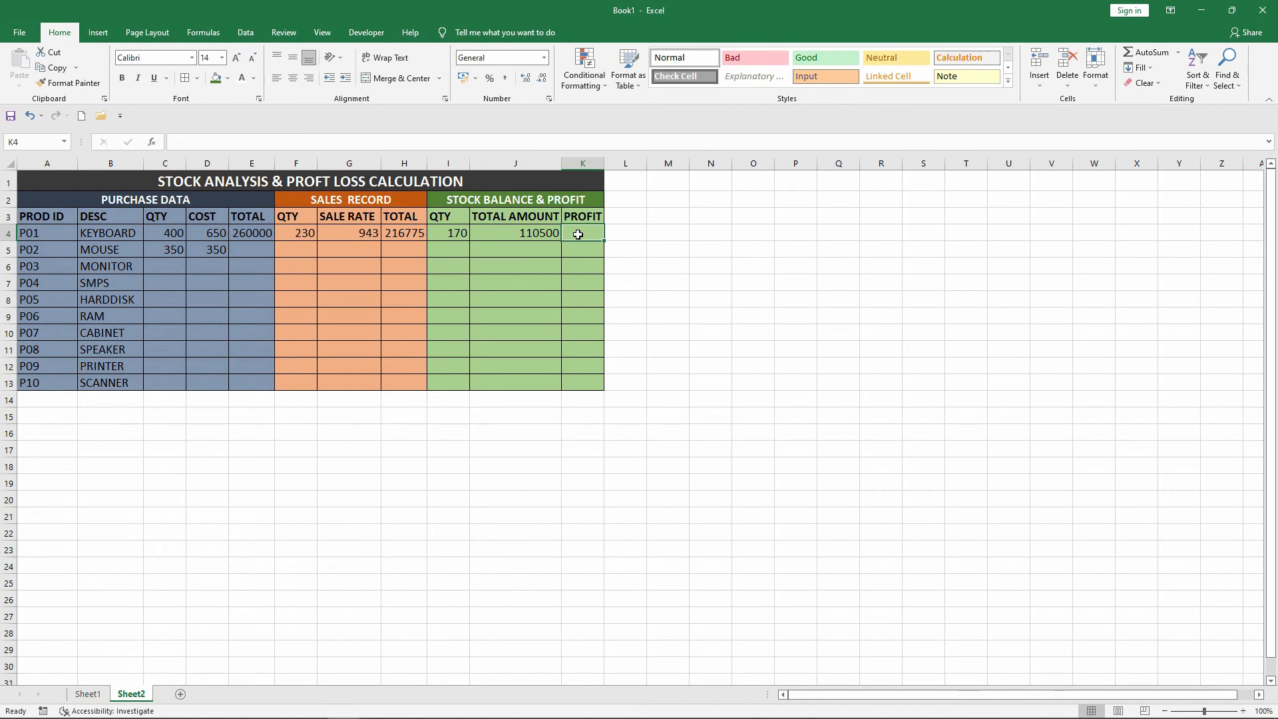
{"action": "type", "text": "="}
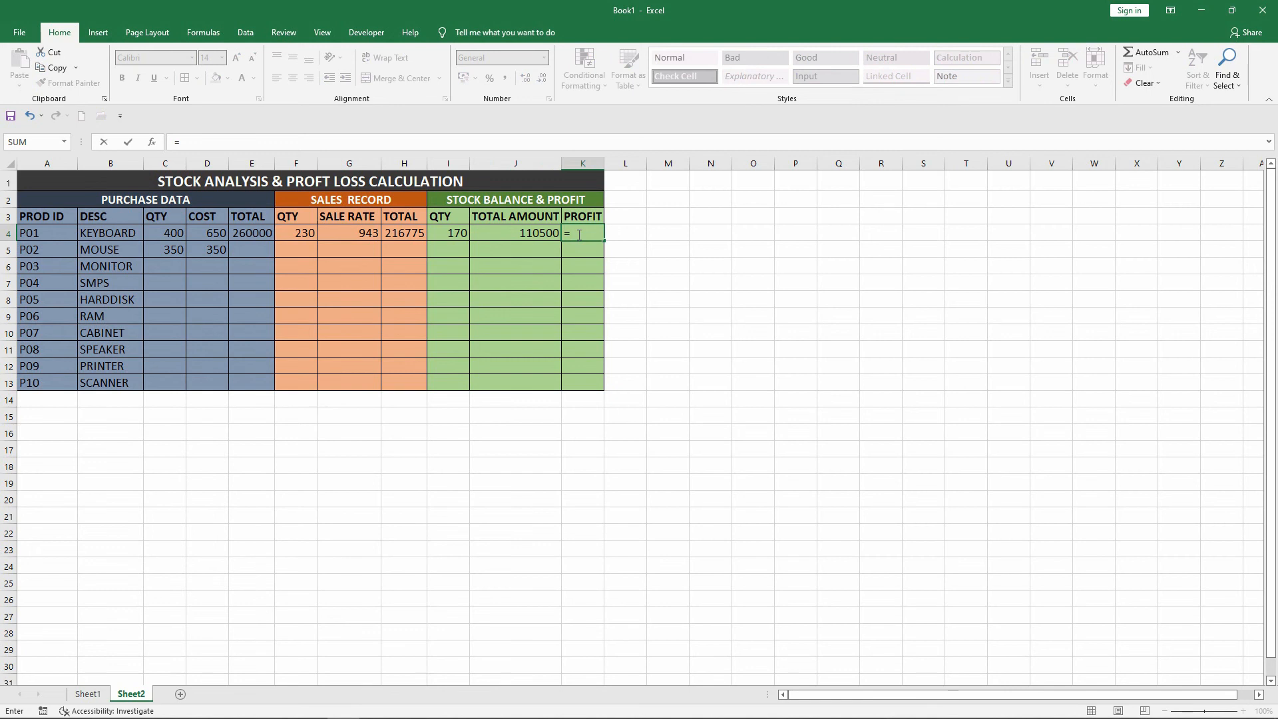
{"action": "key", "text": "Left"}
{"action": "key", "text": "Left"}
{"action": "key", "text": "Left"}
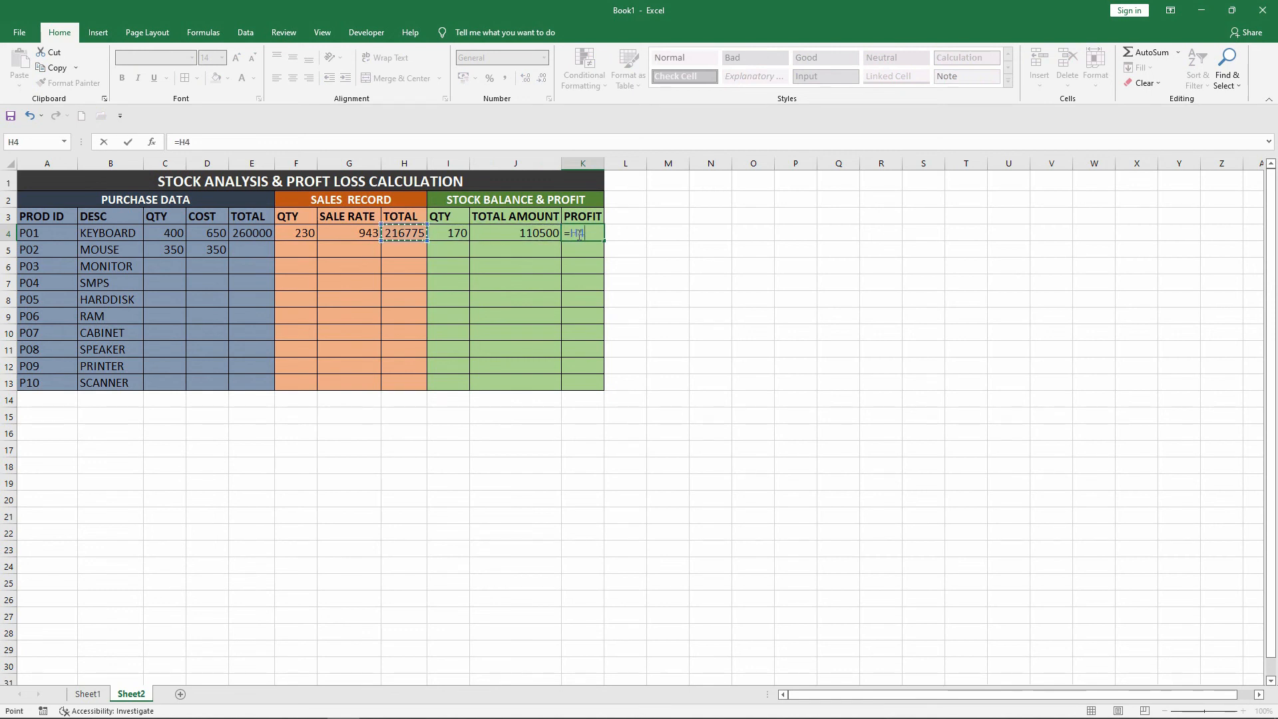
{"action": "type", "text": "-"}
{"action": "key", "text": "Left"}
{"action": "key", "text": "Left"}
{"action": "key", "text": "Left"}
{"action": "key", "text": "Left"}
{"action": "key", "text": "Left"}
{"action": "key", "text": "Left"}
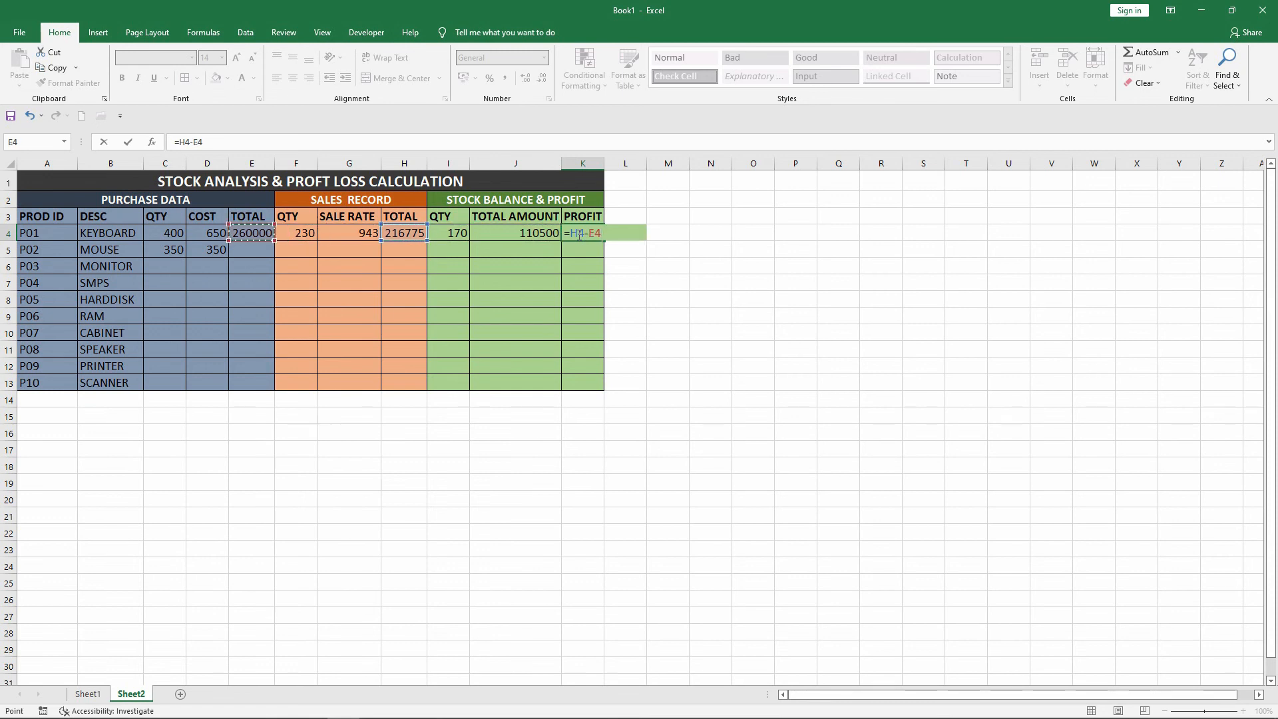
{"action": "type", "text": "+"}
{"action": "key", "text": "Left"}
{"action": "key", "text": "Return"}
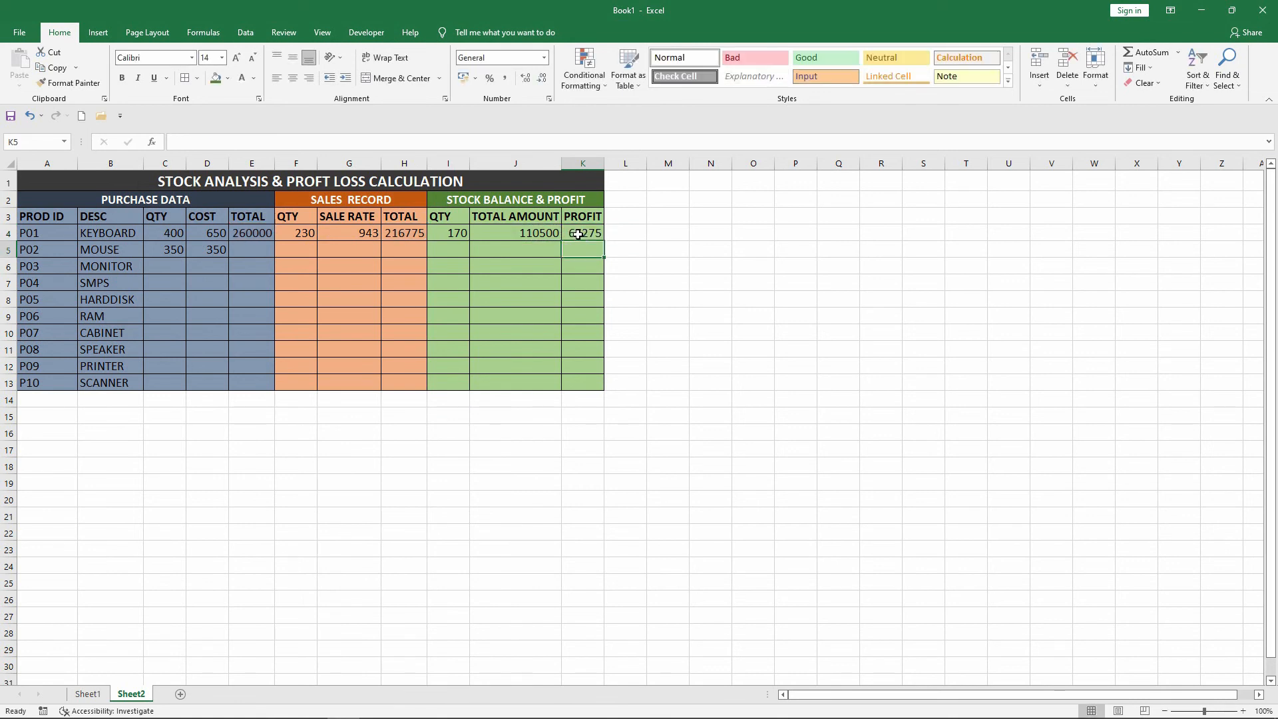
Step: Fill the KEYBOARD row's entries in E4:K4 down through the SCANNER row, row 13
{"action": "left_click", "coordinate": [658, 279]}
{"action": "left_click", "coordinate": [585, 240]}
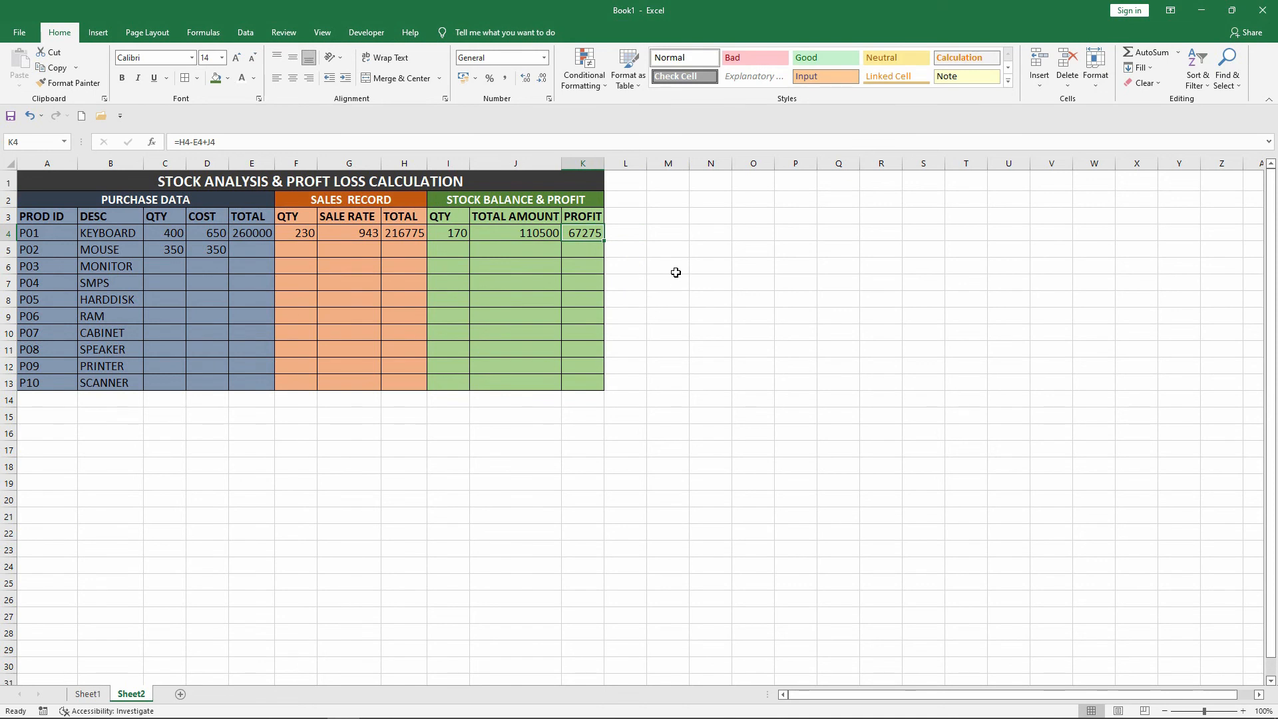
{"action": "left_click", "coordinate": [248, 250]}
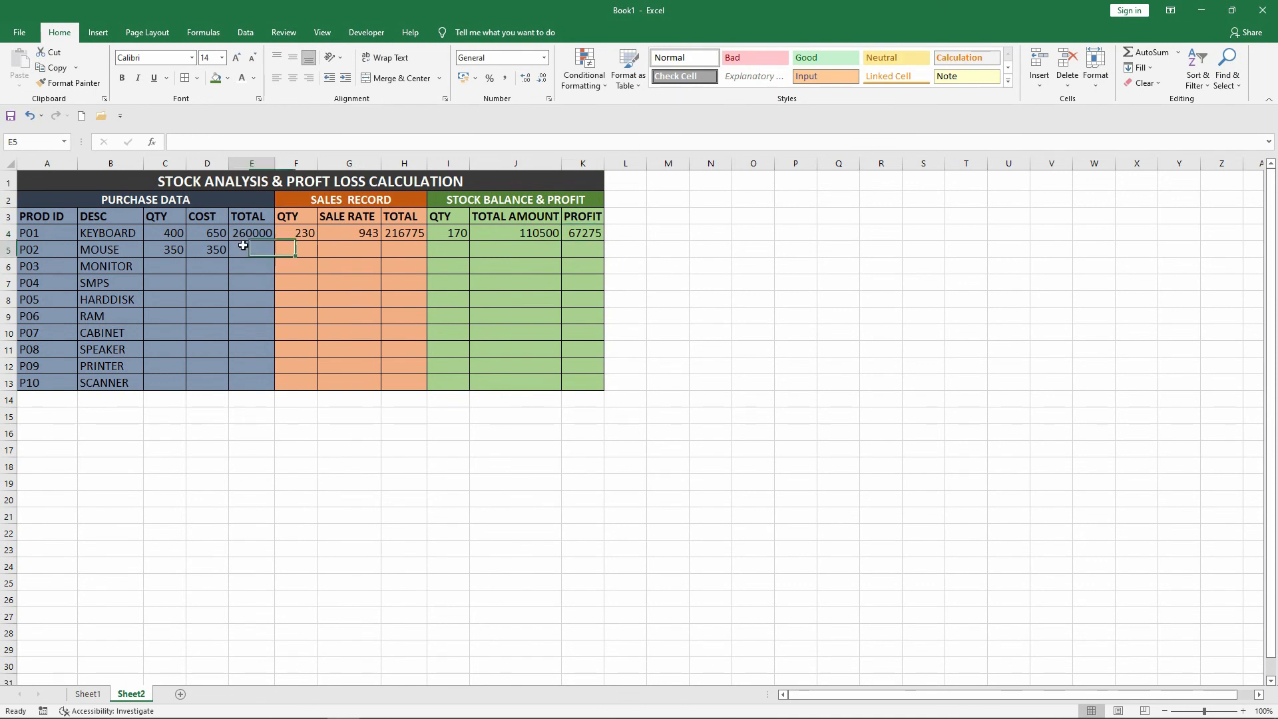
{"action": "left_click_drag", "start_coordinate": [261, 234], "coordinate": [593, 388]}
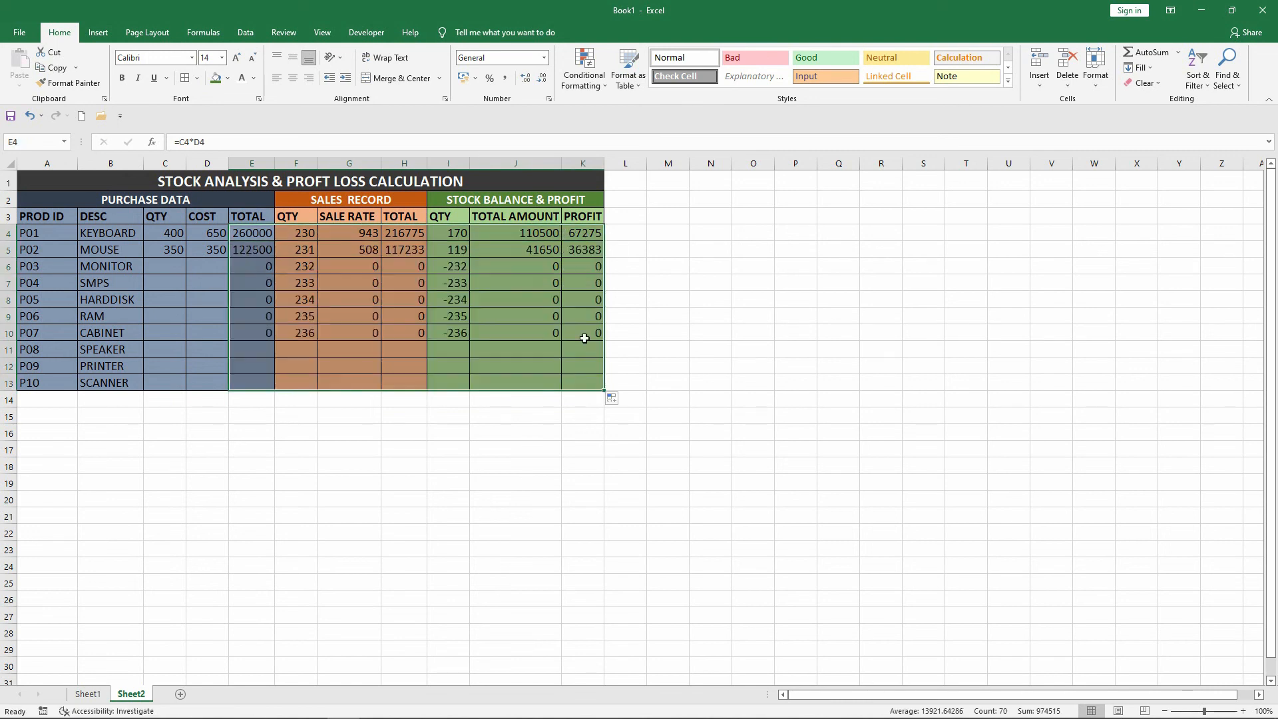
Step: Generate random purchase quantities for MONITOR through SCANNER in C6:C13 with the formula =RANDBETWEEN(10,500)
{"action": "left_click", "coordinate": [170, 268]}
{"action": "type", "text": "=RANDBETWEEN("}
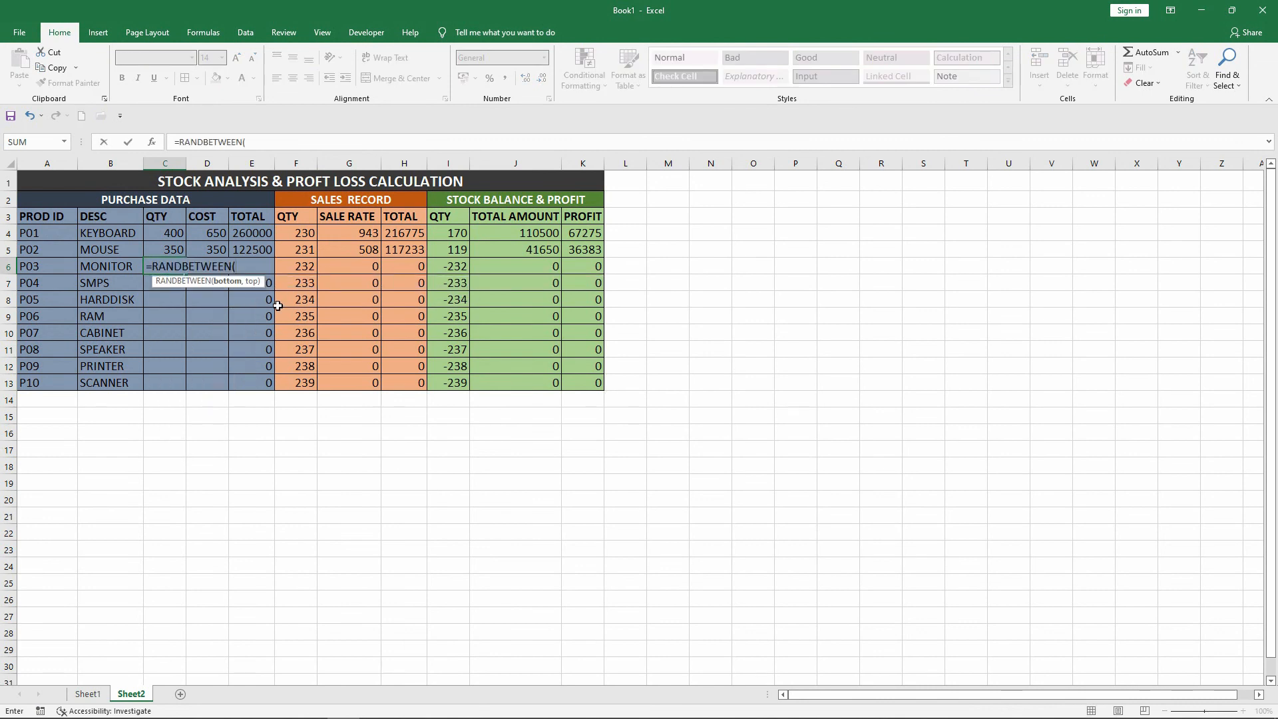
{"action": "type", "text": "10,500)"}
{"action": "key", "text": "ctrl+Return"}
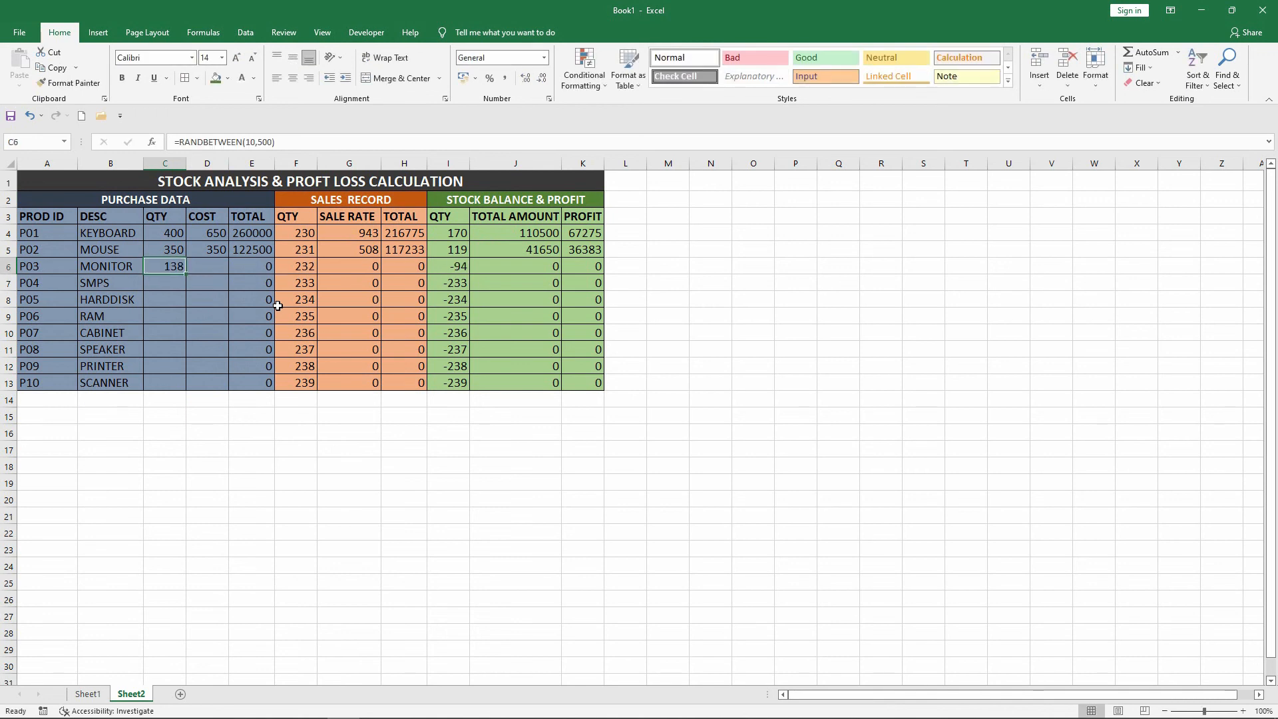
{"action": "key", "text": "shift+Down"}
{"action": "key", "text": "shift+Down"}
{"action": "key", "text": "shift+Down"}
{"action": "key", "text": "shift+Down"}
{"action": "key", "text": "shift+Down"}
{"action": "key", "text": "shift+Down"}
{"action": "key", "text": "shift+Down"}
{"action": "key", "text": "ctrl+d"}
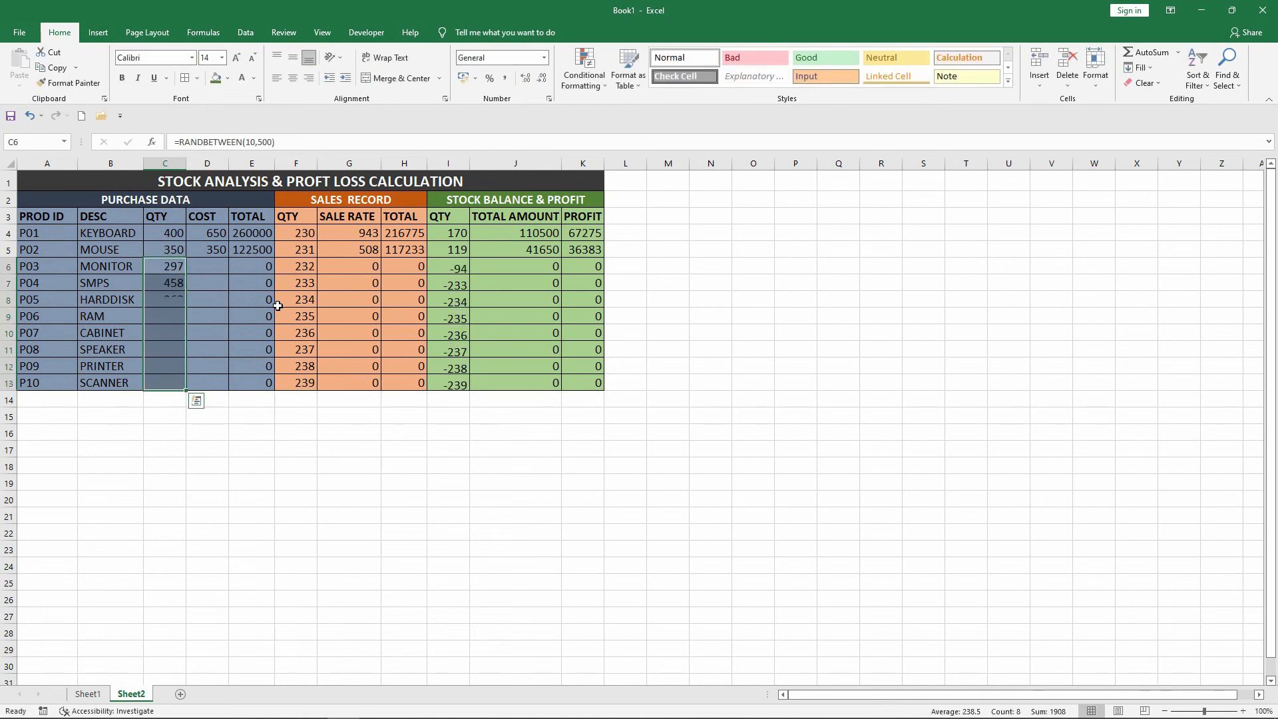
Step: Replace the random quantity formulas in C6:C13 with their fixed values using Paste Special Values
{"action": "key", "text": "ctrl+c"}
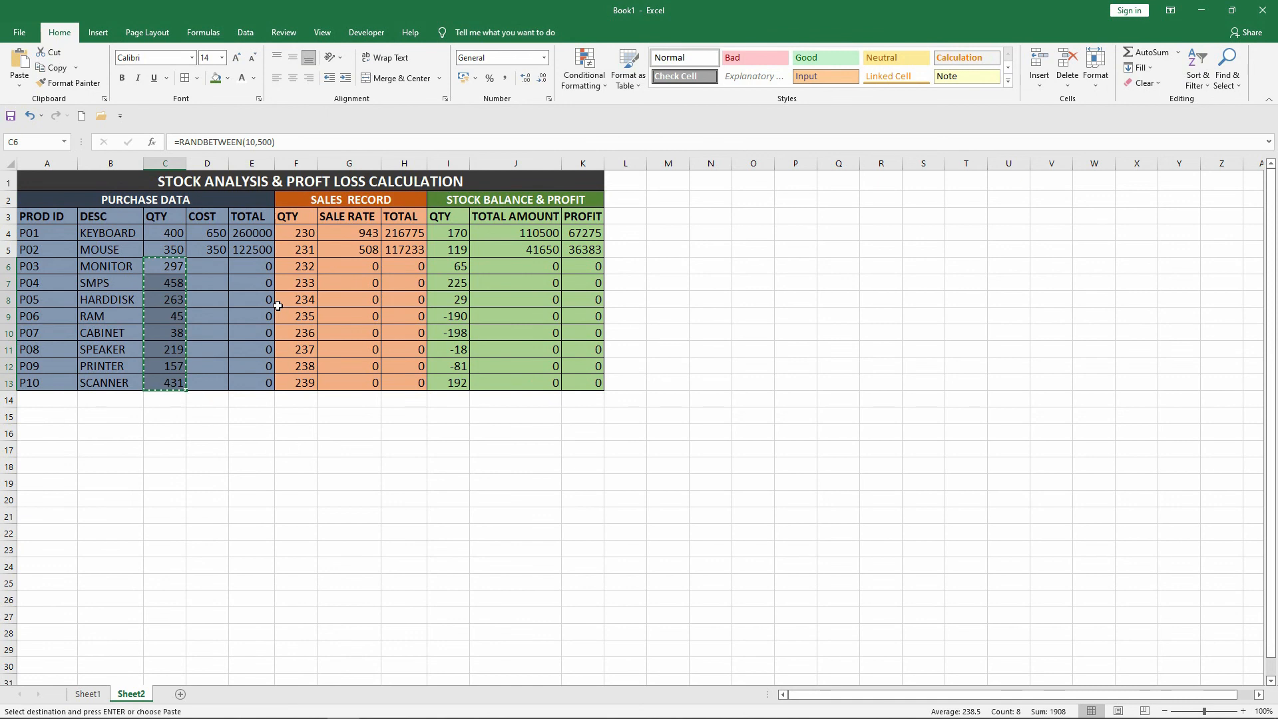
{"action": "key", "text": "ctrl+alt+v"}
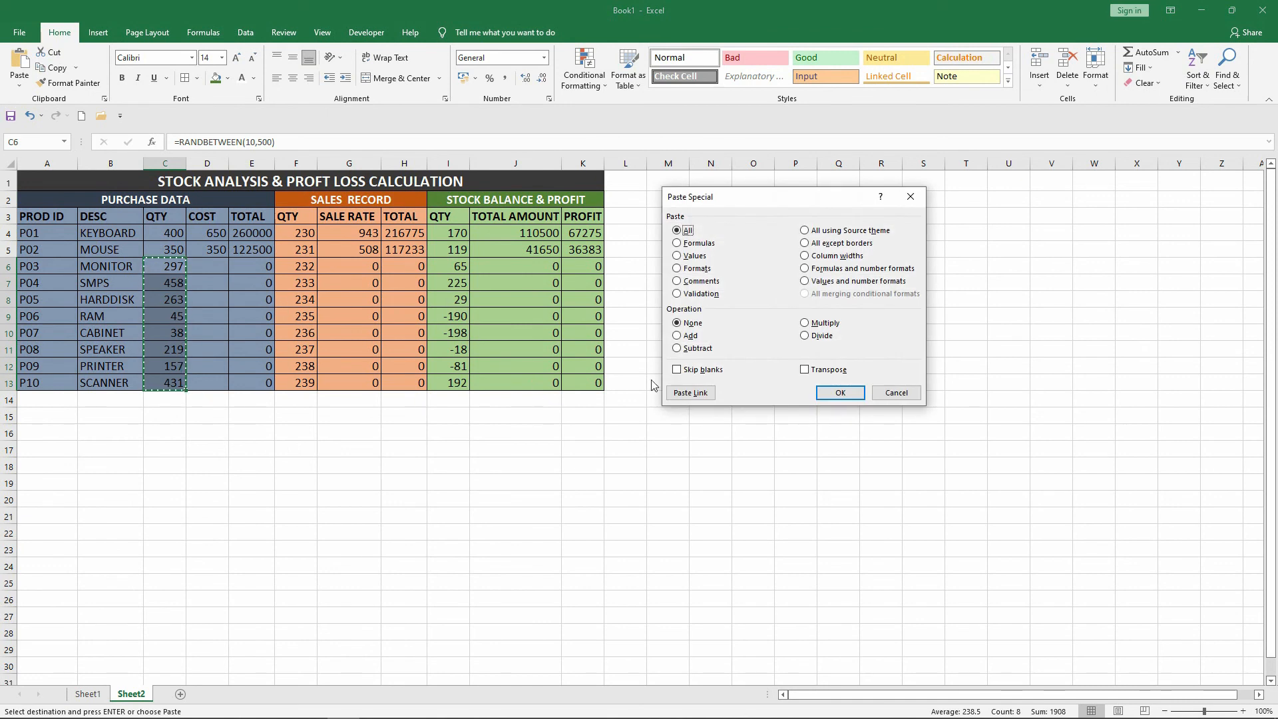
{"action": "left_click", "coordinate": [686, 259]}
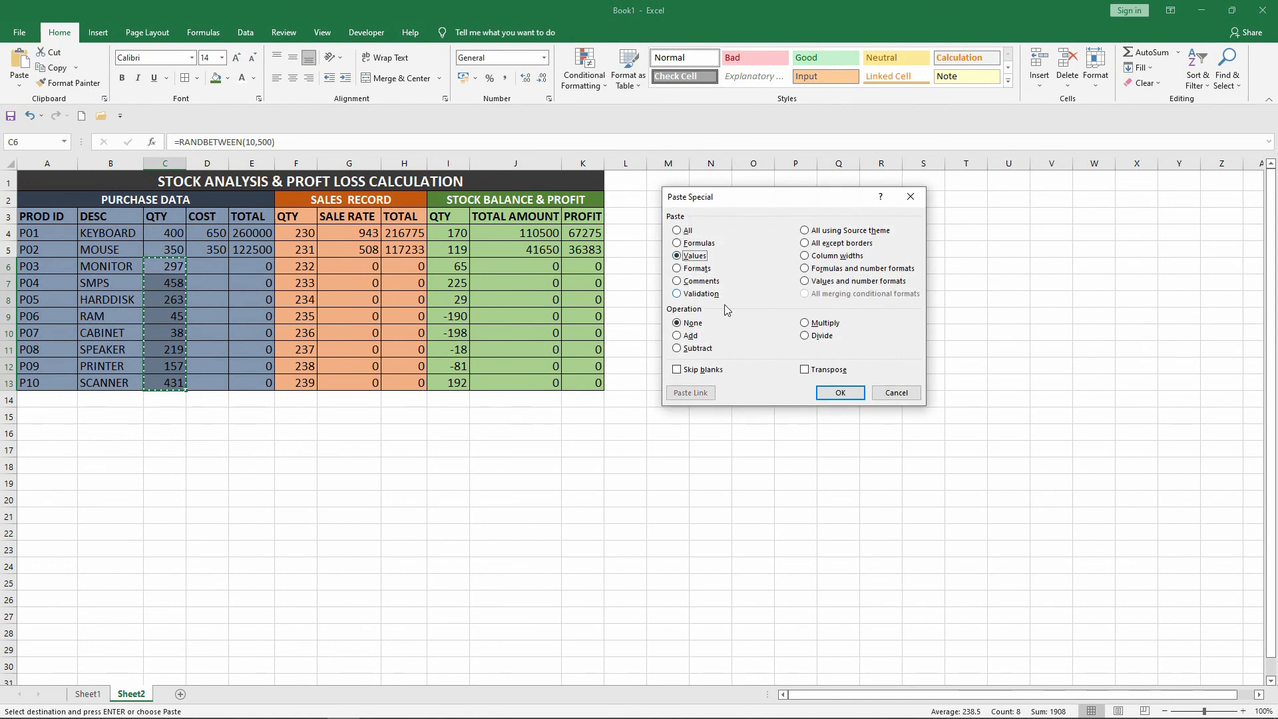
{"action": "left_click", "coordinate": [833, 396]}
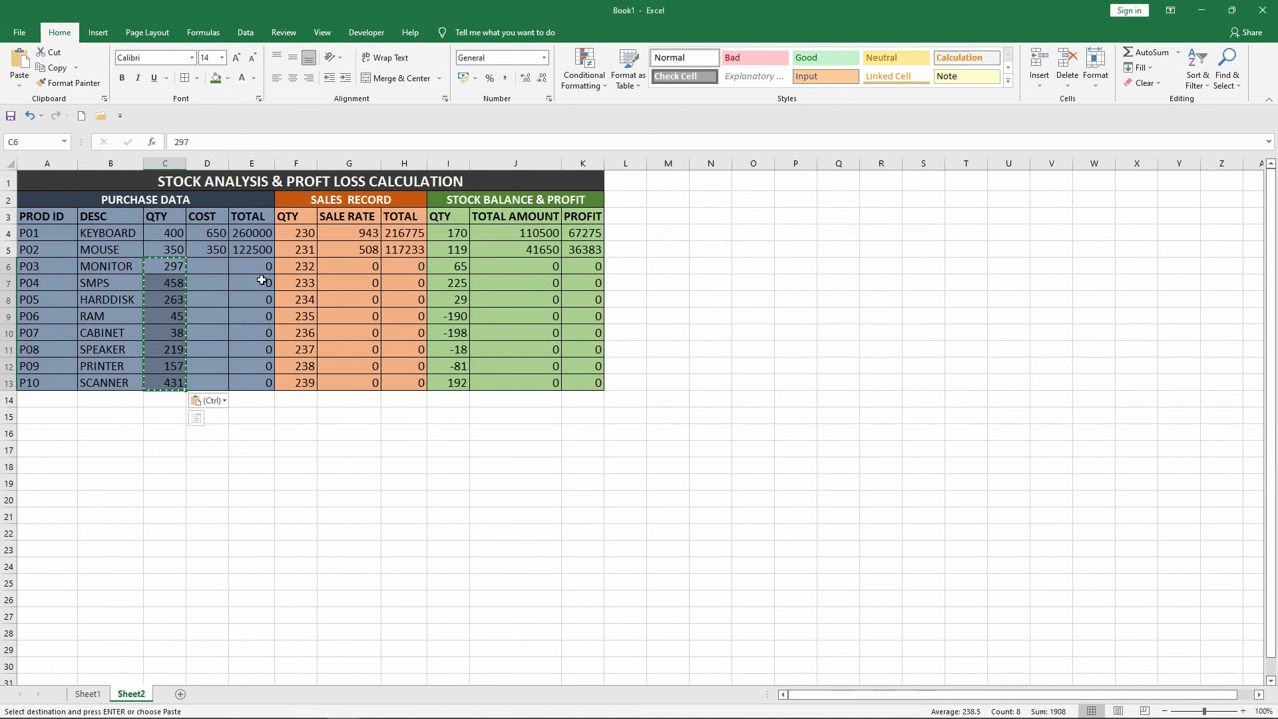
Step: Generate random purchase costs for MONITOR through SCANNER in D6:D13 with the formula =RANDBETWEEN(400,5000)
{"action": "key", "text": "Right"}
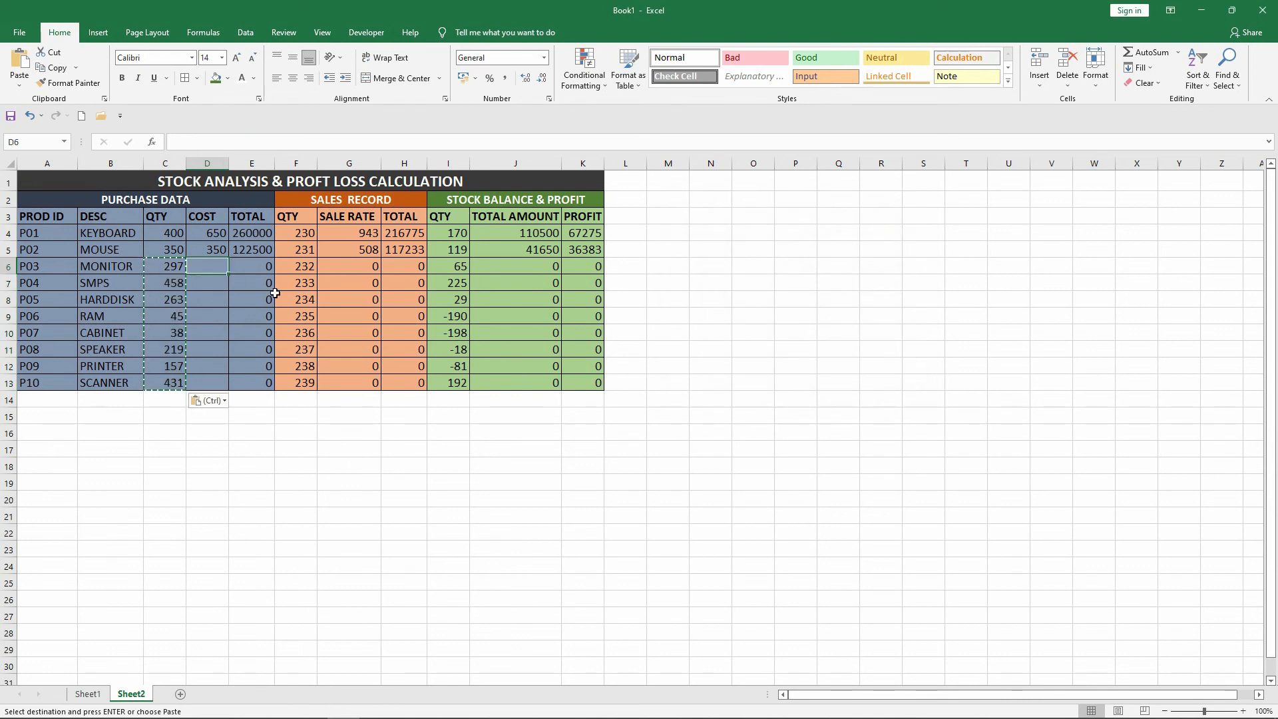
{"action": "type", "text": "=RAN"}
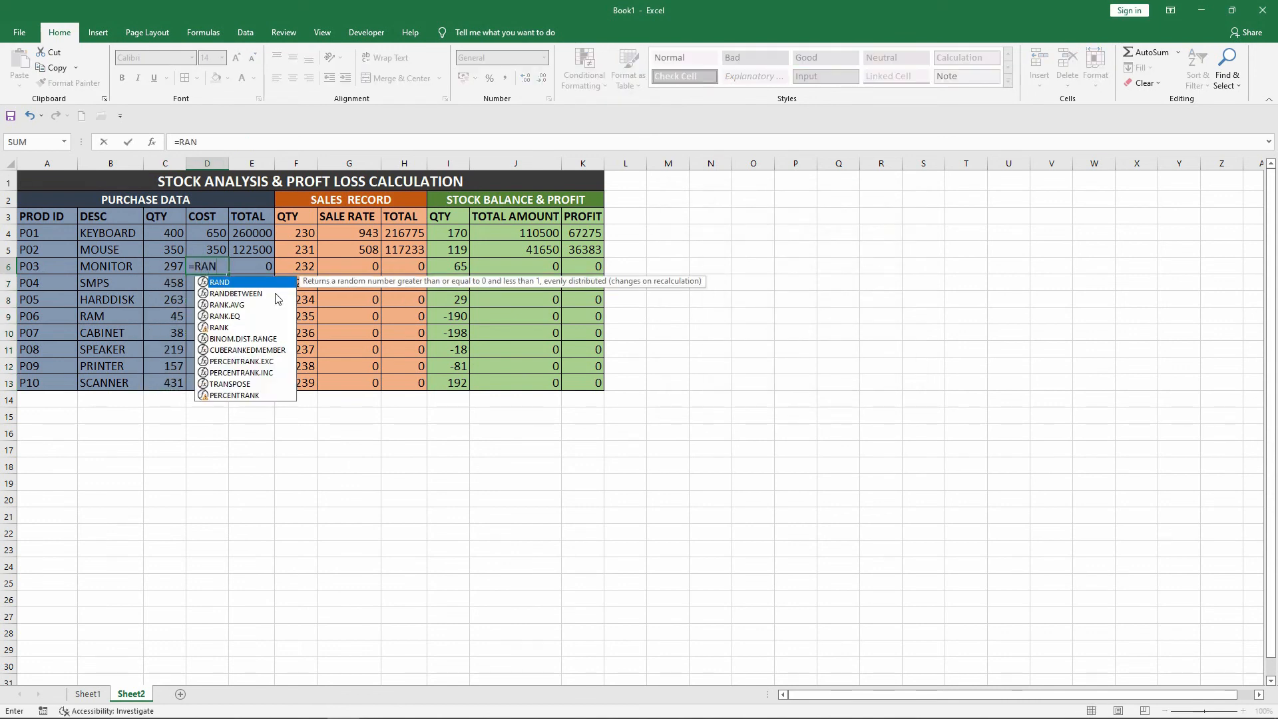
{"action": "double_click", "coordinate": [275, 294]}
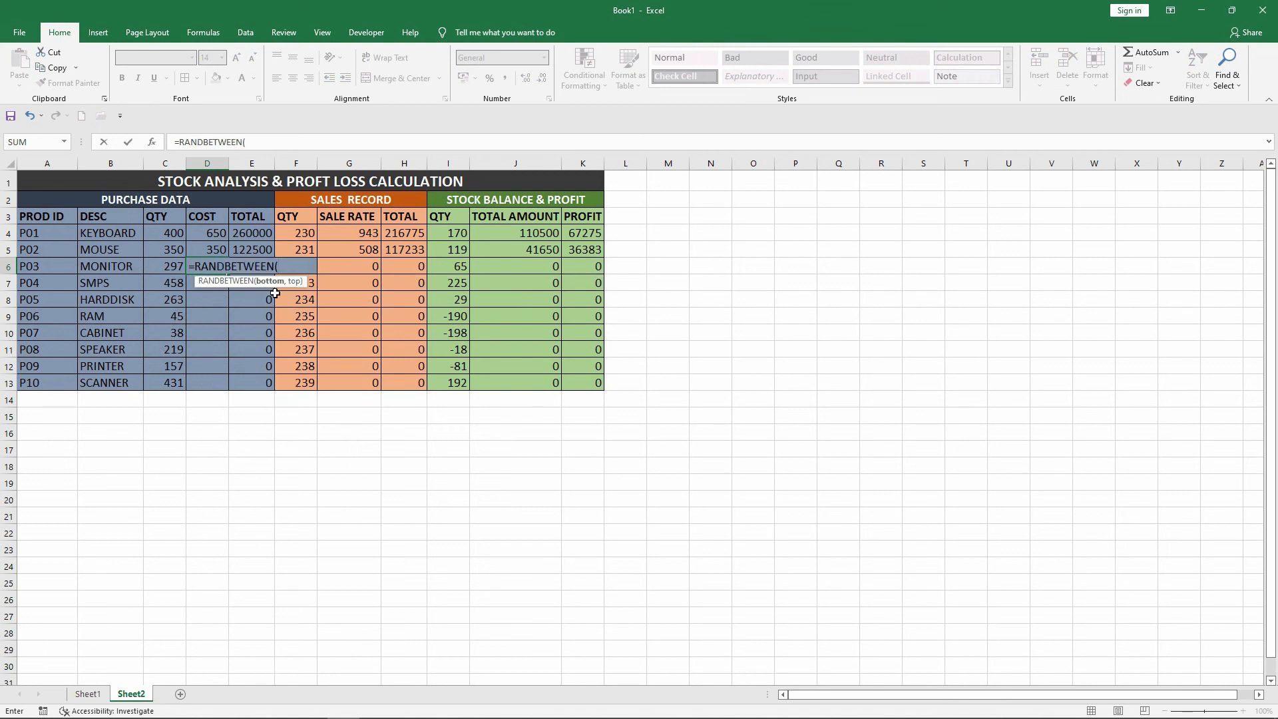
{"action": "type", "text": "400,5000"}
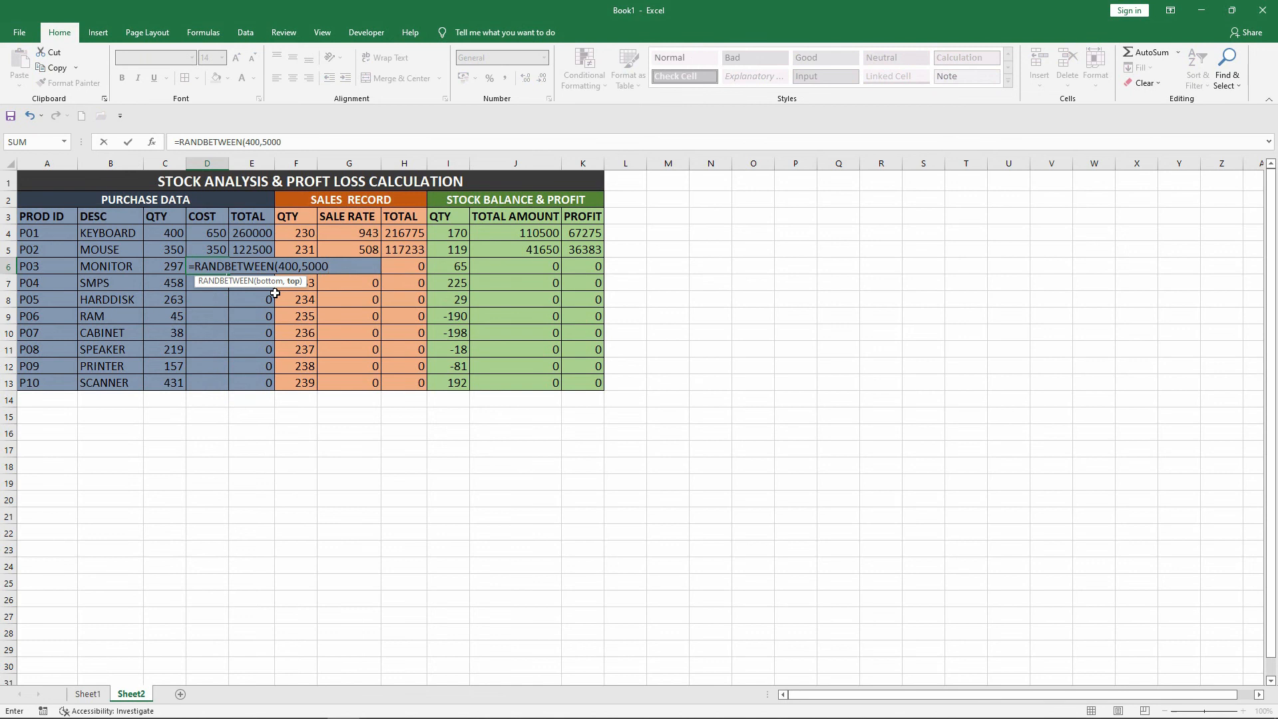
{"action": "key", "text": "Return"}
{"action": "key", "text": "Up"}
{"action": "key", "text": "shift+Down"}
{"action": "key", "text": "shift+Down"}
{"action": "key", "text": "shift+Down"}
{"action": "key", "text": "shift+Down"}
{"action": "key", "text": "shift+Down"}
{"action": "key", "text": "shift+Down"}
{"action": "key", "text": "shift+Down"}
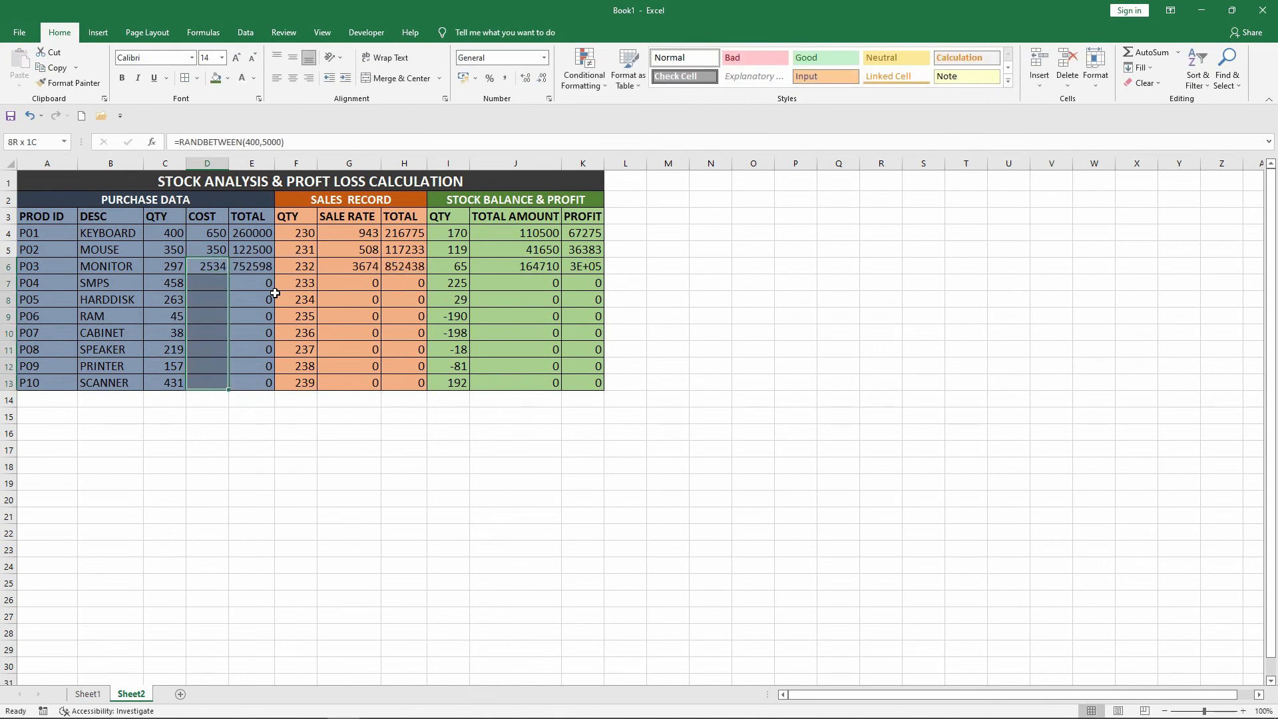
{"action": "key", "text": "ctrl+d"}
Step: Replace the random cost formulas in D6:D13 with their fixed values using Paste Special Values
{"action": "key", "text": "ctrl+c"}
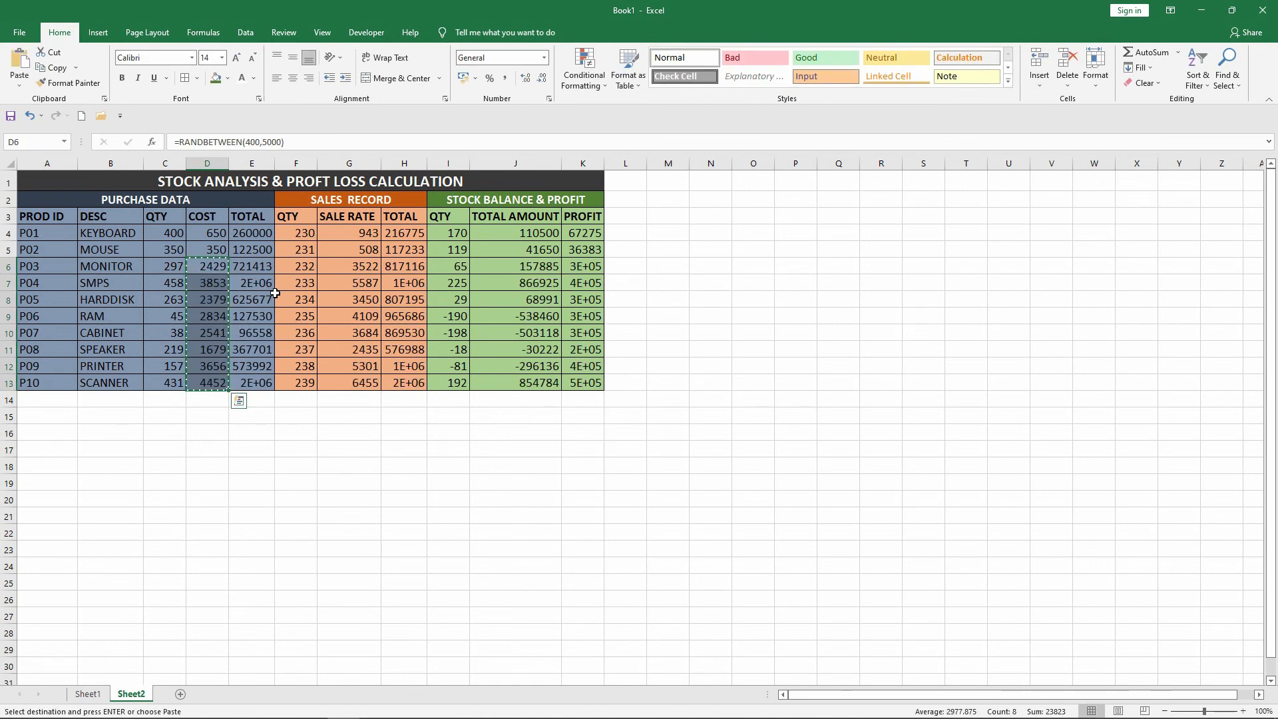
{"action": "key", "text": "ctrl+alt+v"}
{"action": "key", "text": "v"}
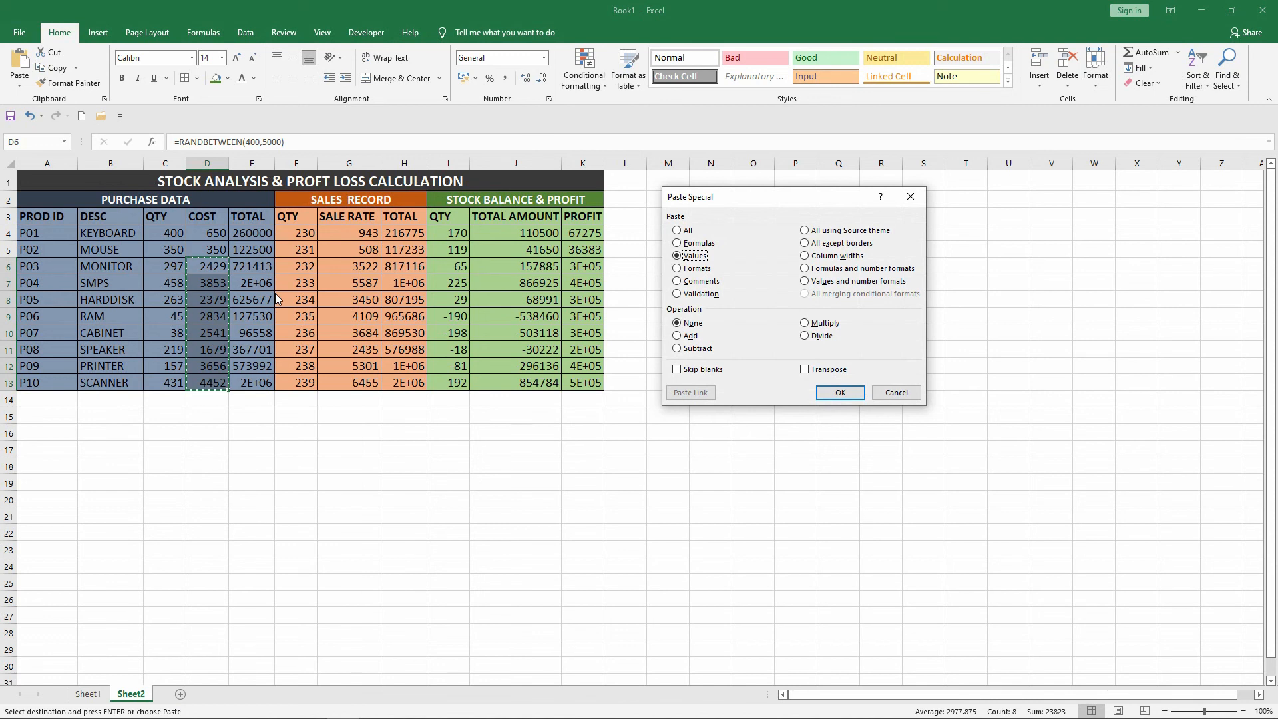
{"action": "key", "text": "Return"}
{"action": "key", "text": "Escape"}
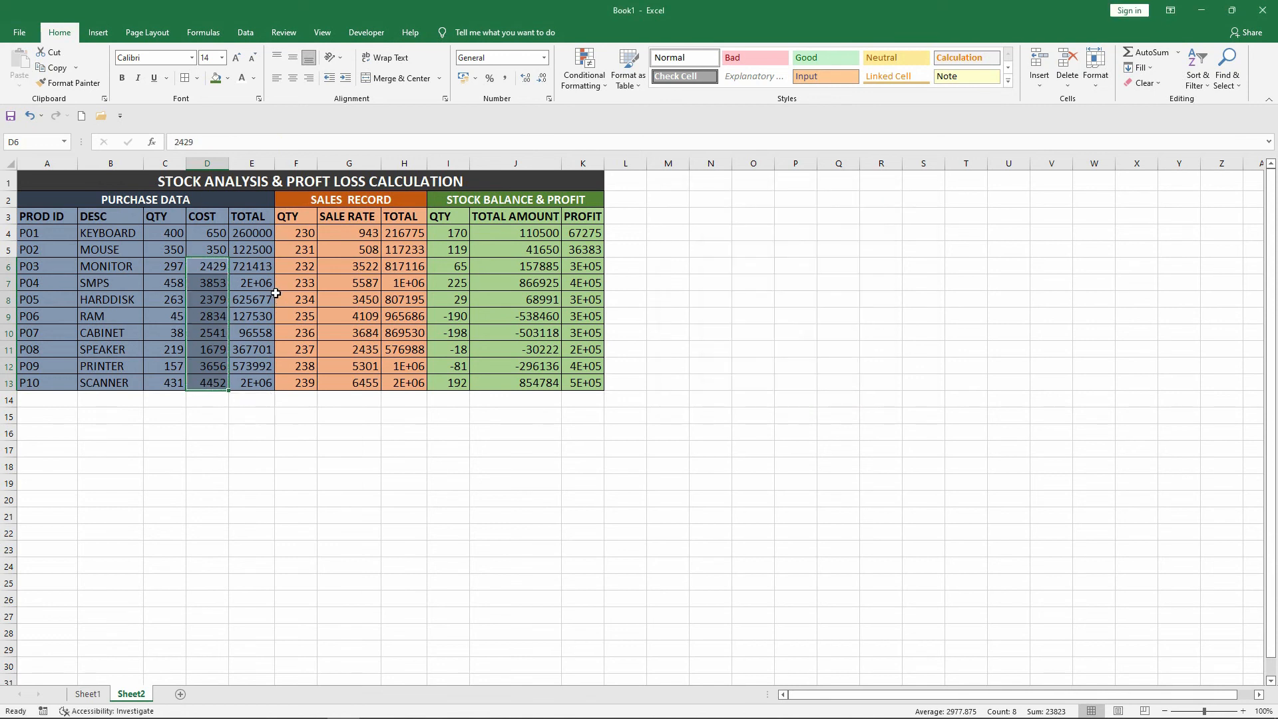
{"action": "left_click", "coordinate": [367, 426]}
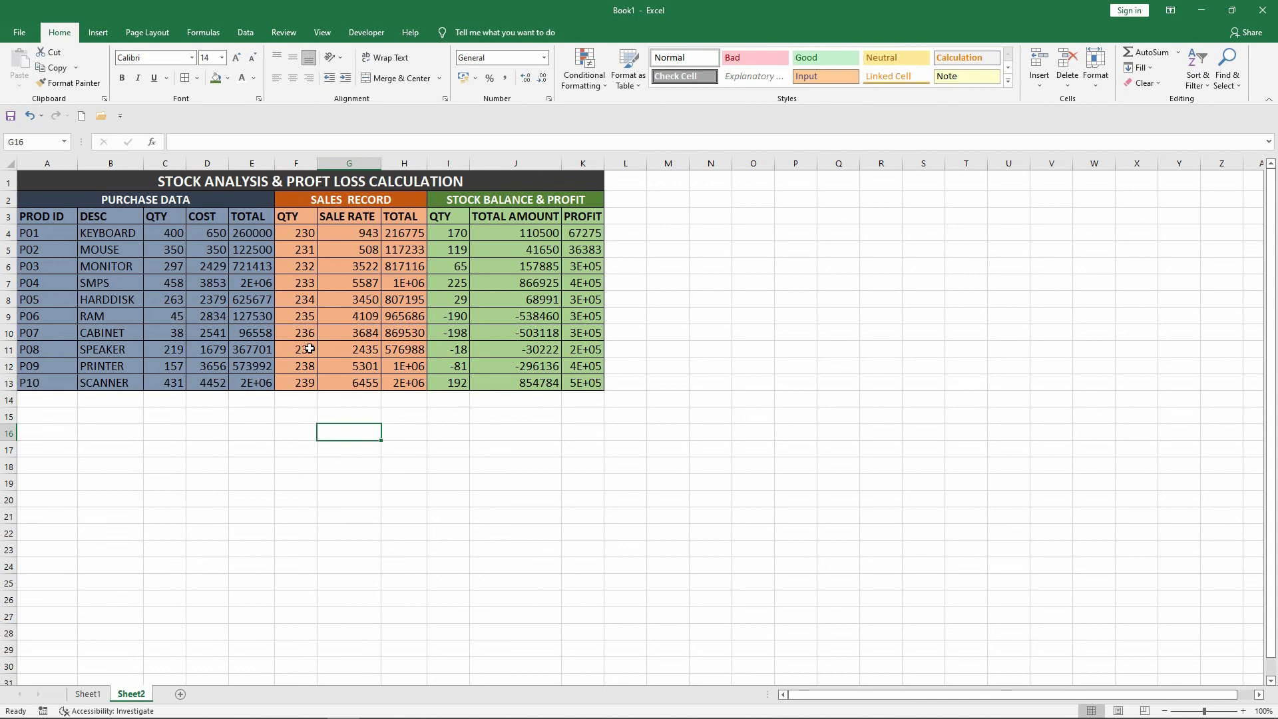
{"action": "left_click_drag", "start_coordinate": [298, 249], "coordinate": [302, 382]}
{"action": "key", "text": "Delete"}
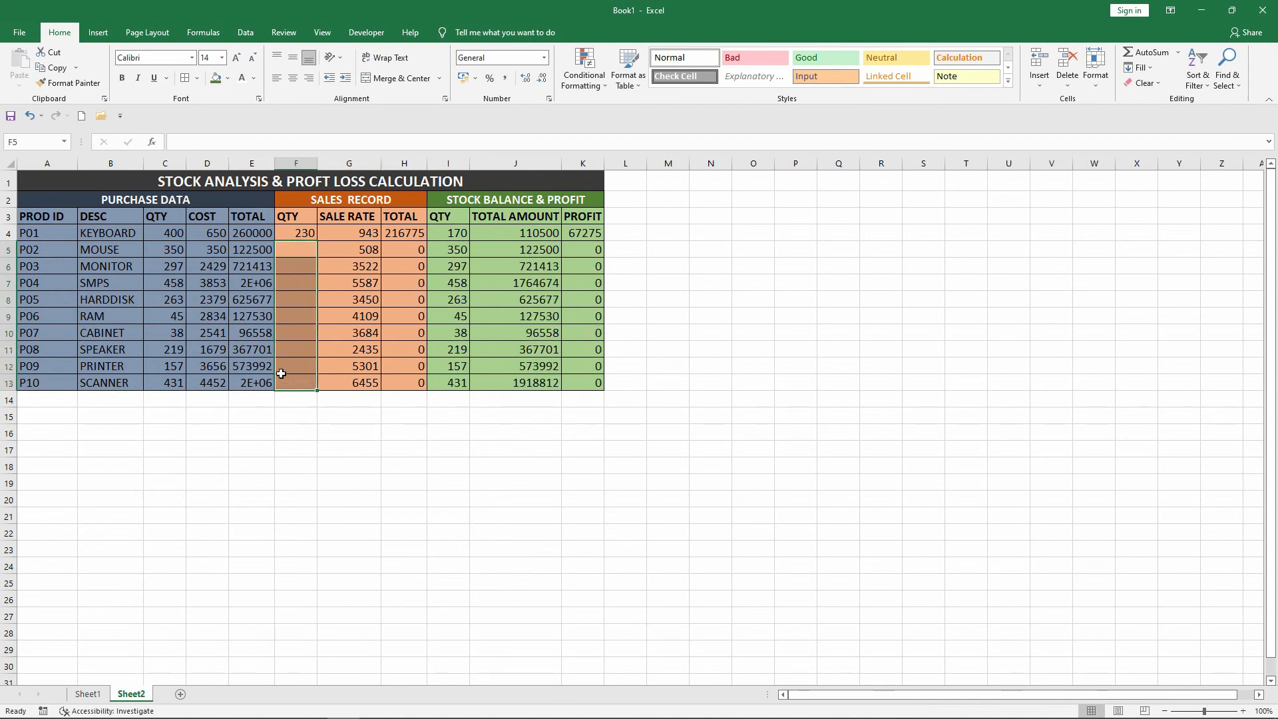
{"action": "left_click", "coordinate": [299, 250]}
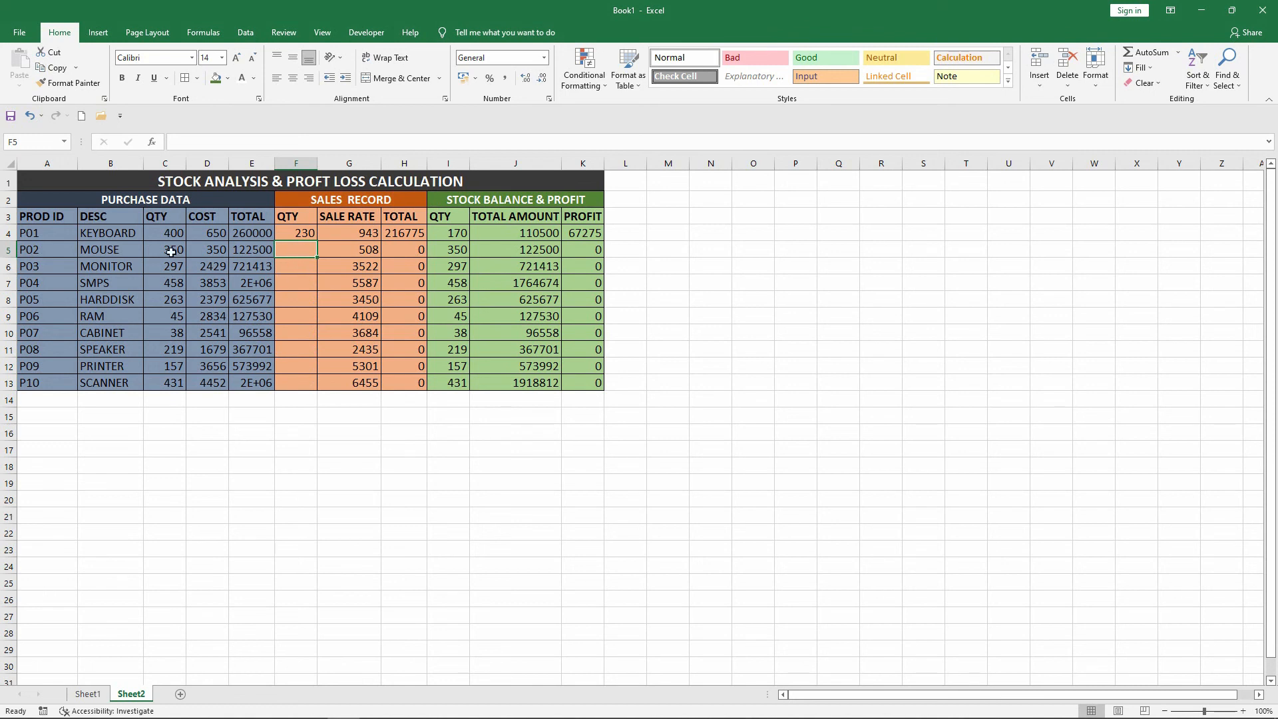
{"action": "key", "text": "ctrl+z"}
{"action": "left_click", "coordinate": [295, 249]}
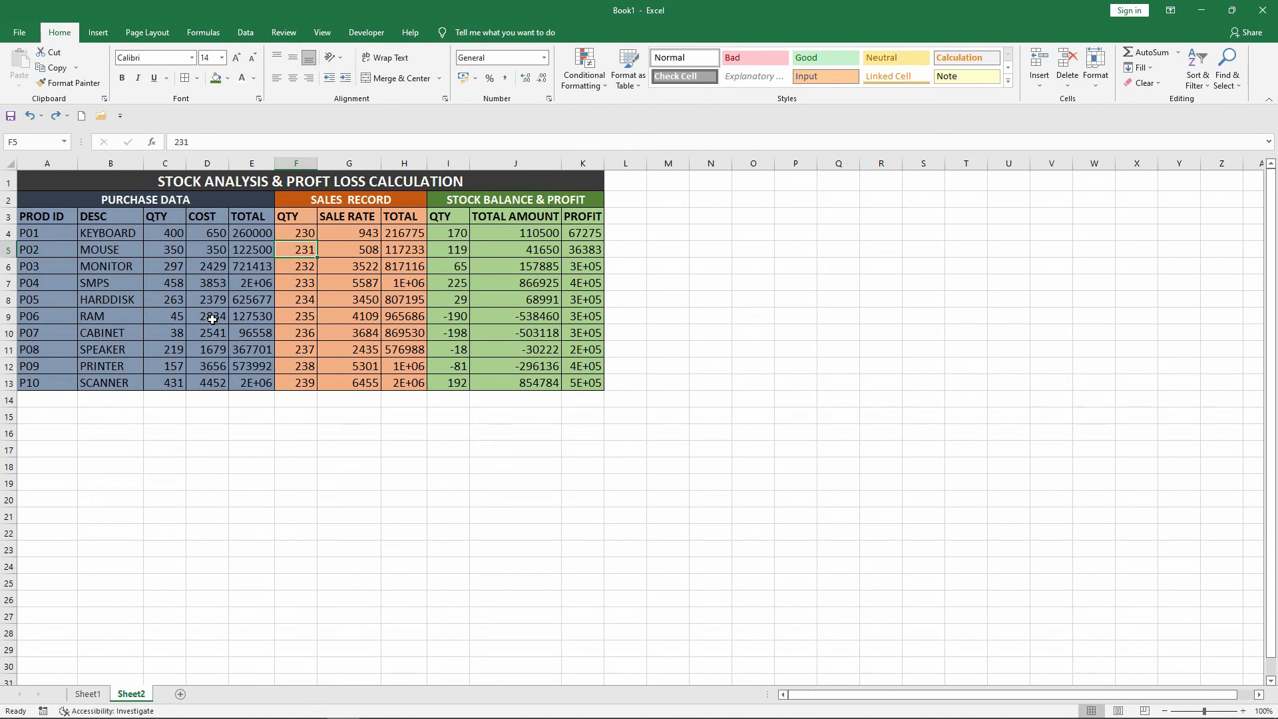
{"action": "left_click", "coordinate": [178, 317]}
{"action": "left_click", "coordinate": [302, 317]}
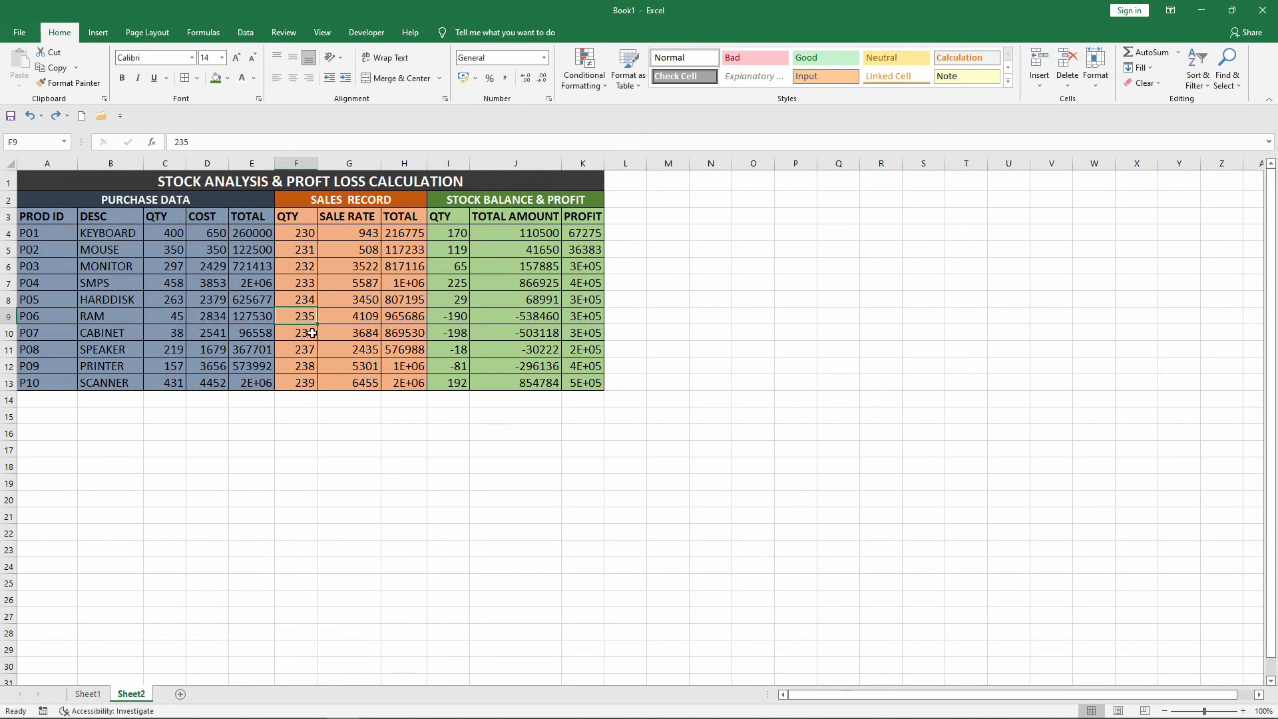
{"action": "left_click_drag", "start_coordinate": [297, 255], "coordinate": [299, 378]}
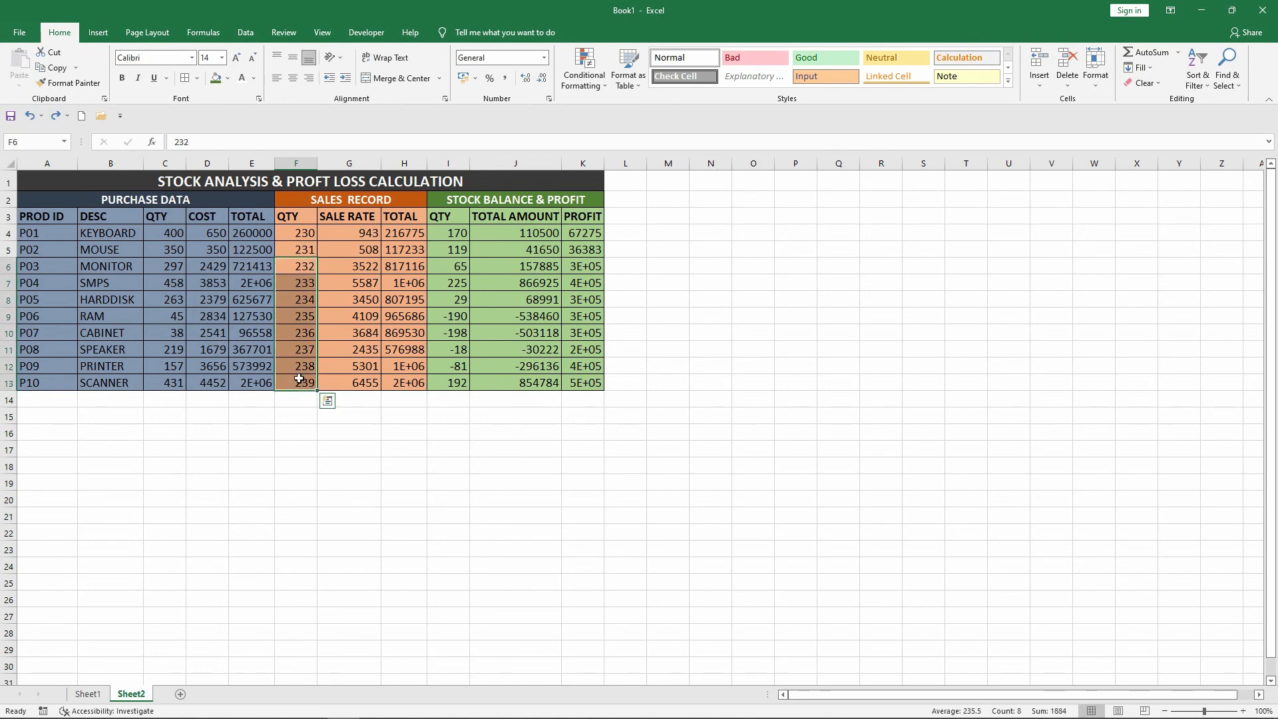
{"action": "left_click", "coordinate": [294, 317]}
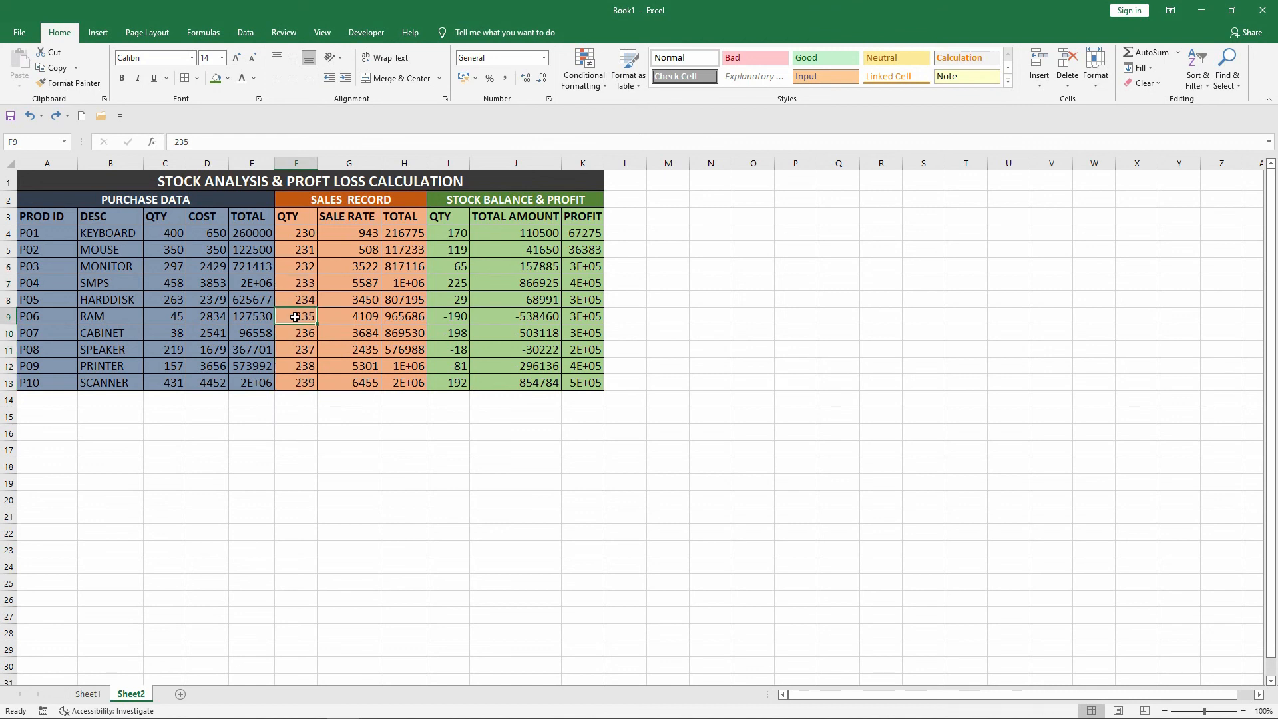
Step: Set the purchase quantities of RAM in C9 to 320 and CABINET in C10 to 340
{"action": "left_click", "coordinate": [163, 321]}
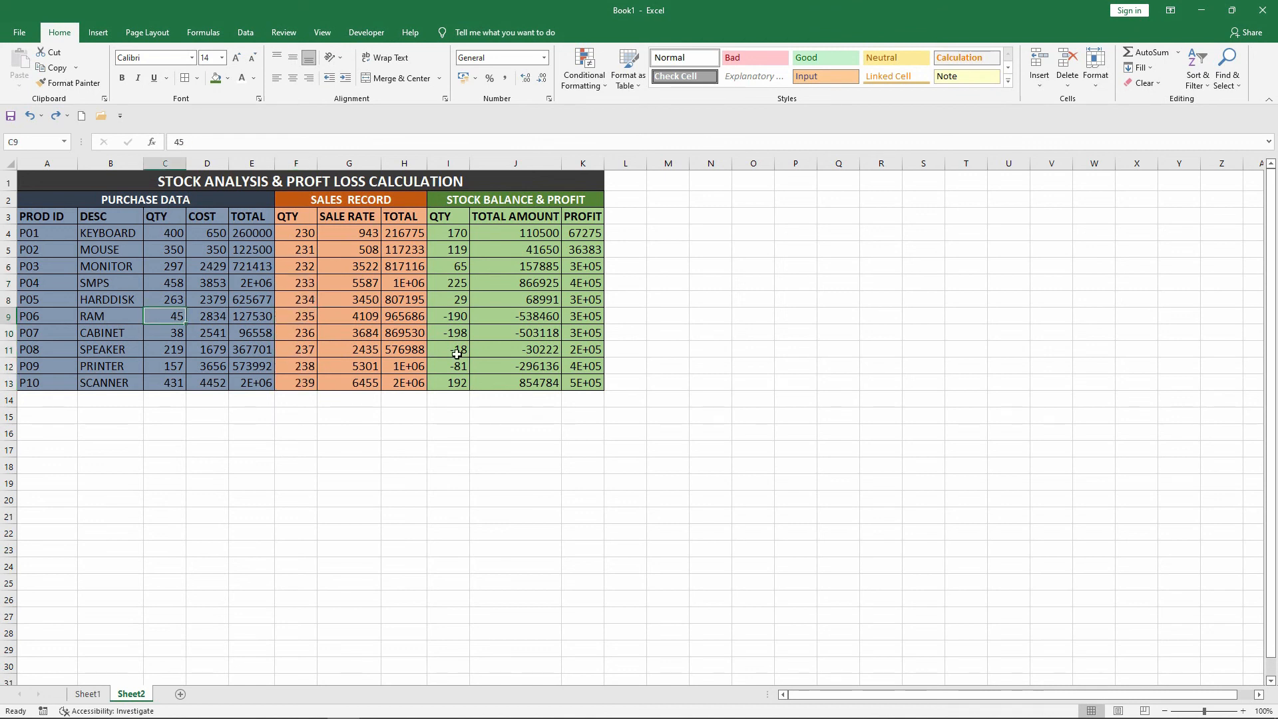
{"action": "type", "text": "320"}
{"action": "key", "text": "Return"}
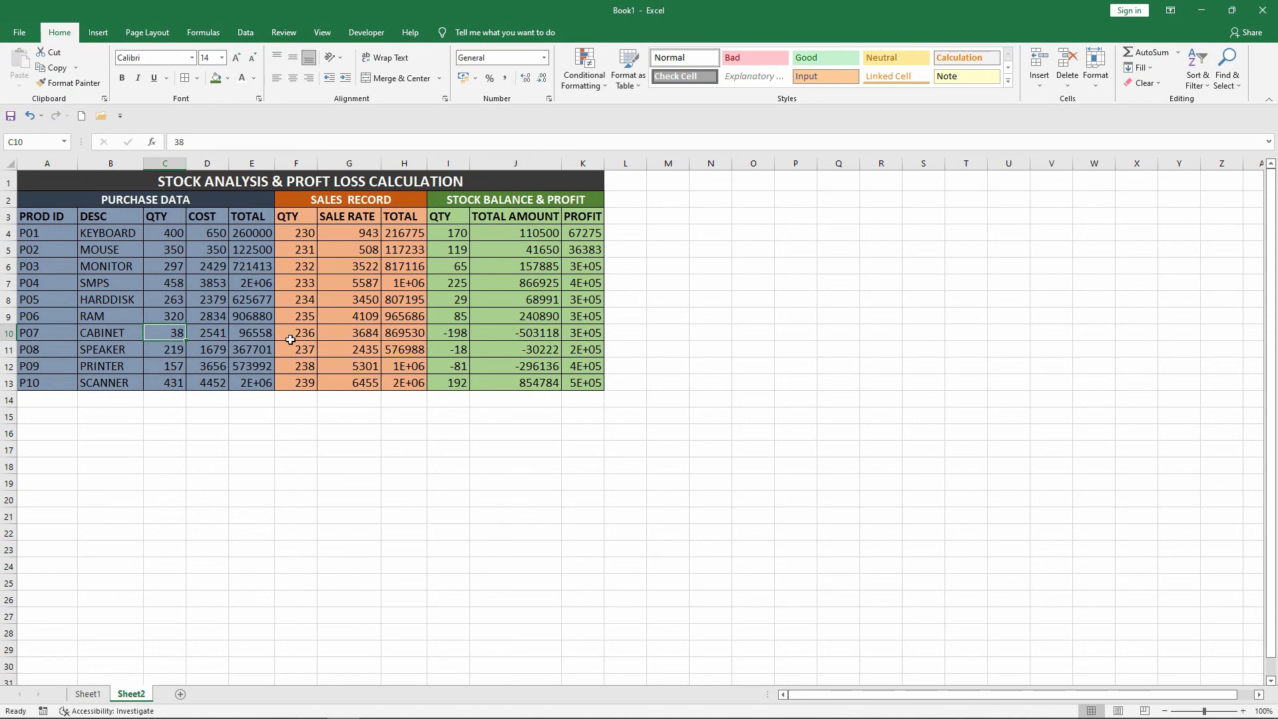
{"action": "type", "text": "3470"}
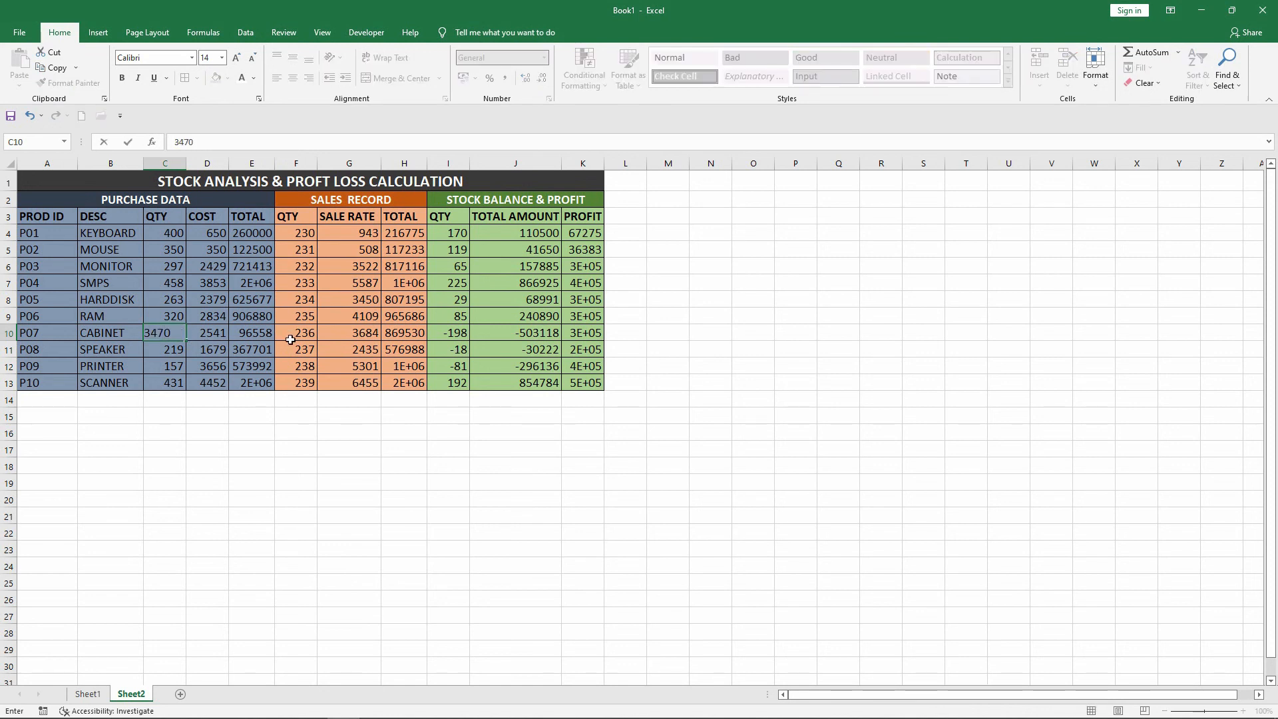
{"action": "key", "text": "BackSpace"}
{"action": "key", "text": "BackSpace"}
{"action": "type", "text": "0"}
{"action": "key", "text": "Return"}
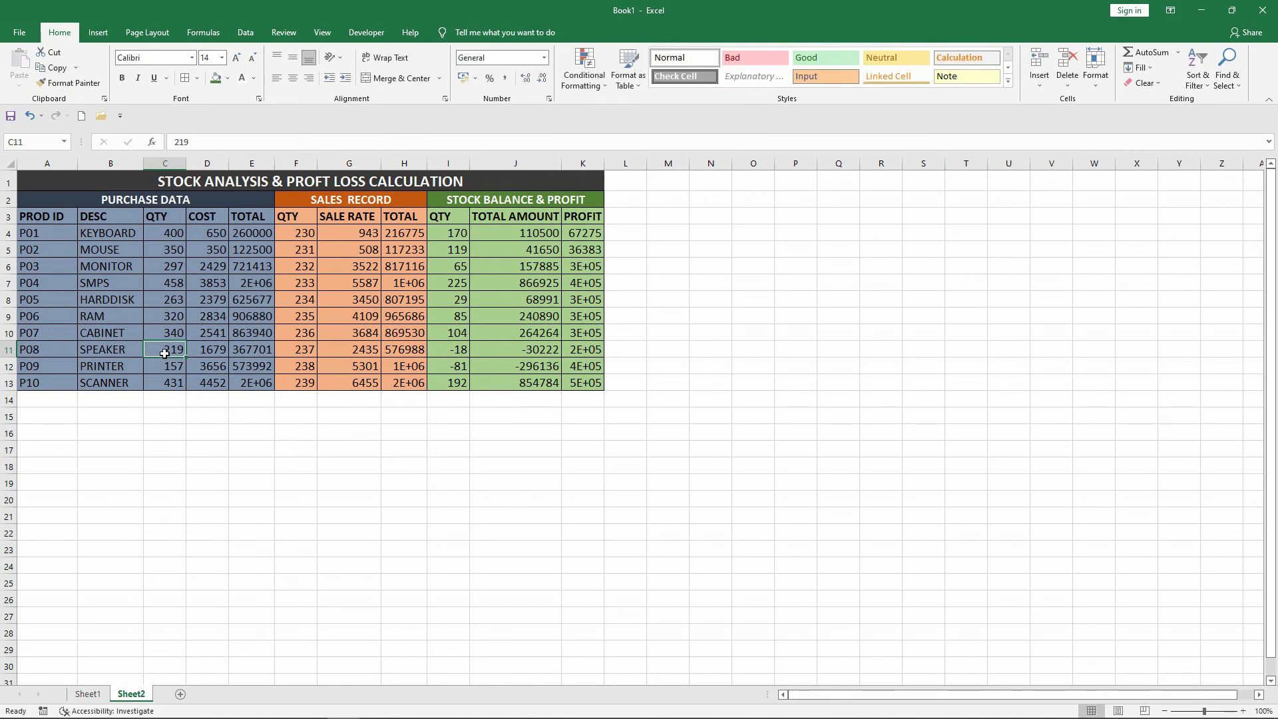
Step: Set the sales quantities of SPEAKER in F11 to 150 and PRINTER in F12 to 120
{"action": "left_click", "coordinate": [296, 349]}
{"action": "type", "text": "150"}
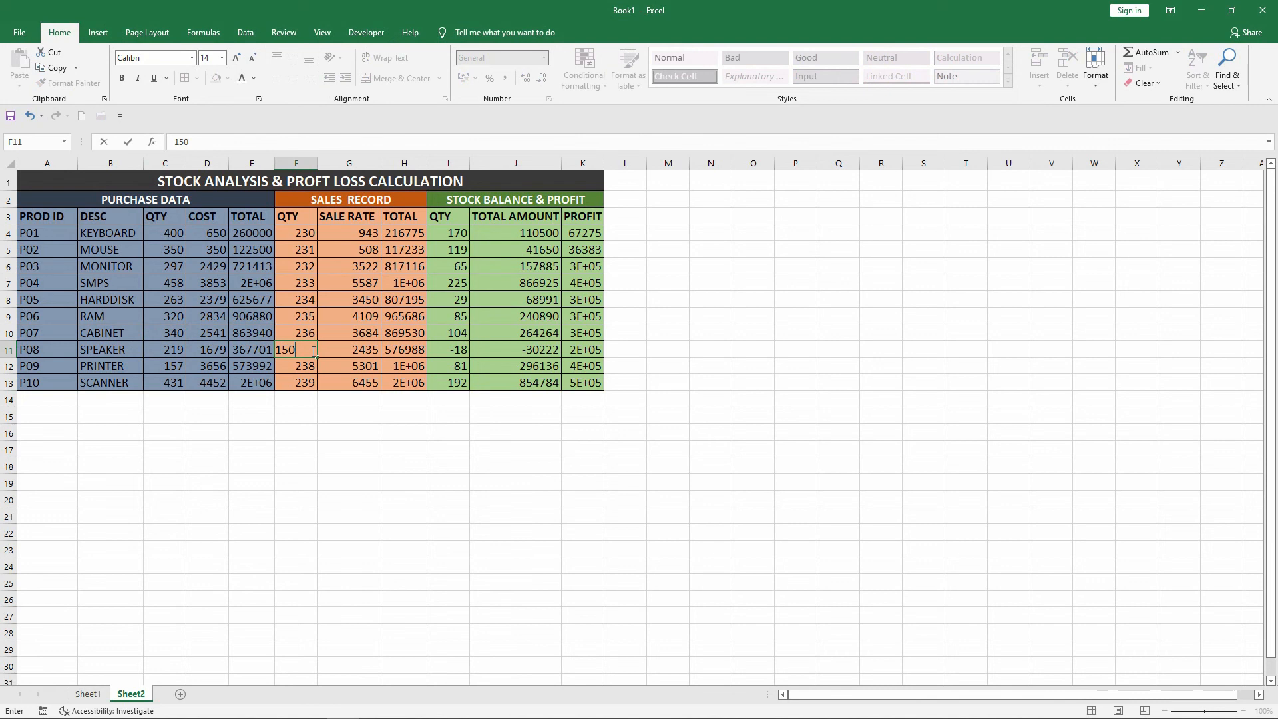
{"action": "key", "text": "Return"}
{"action": "type", "text": "120"}
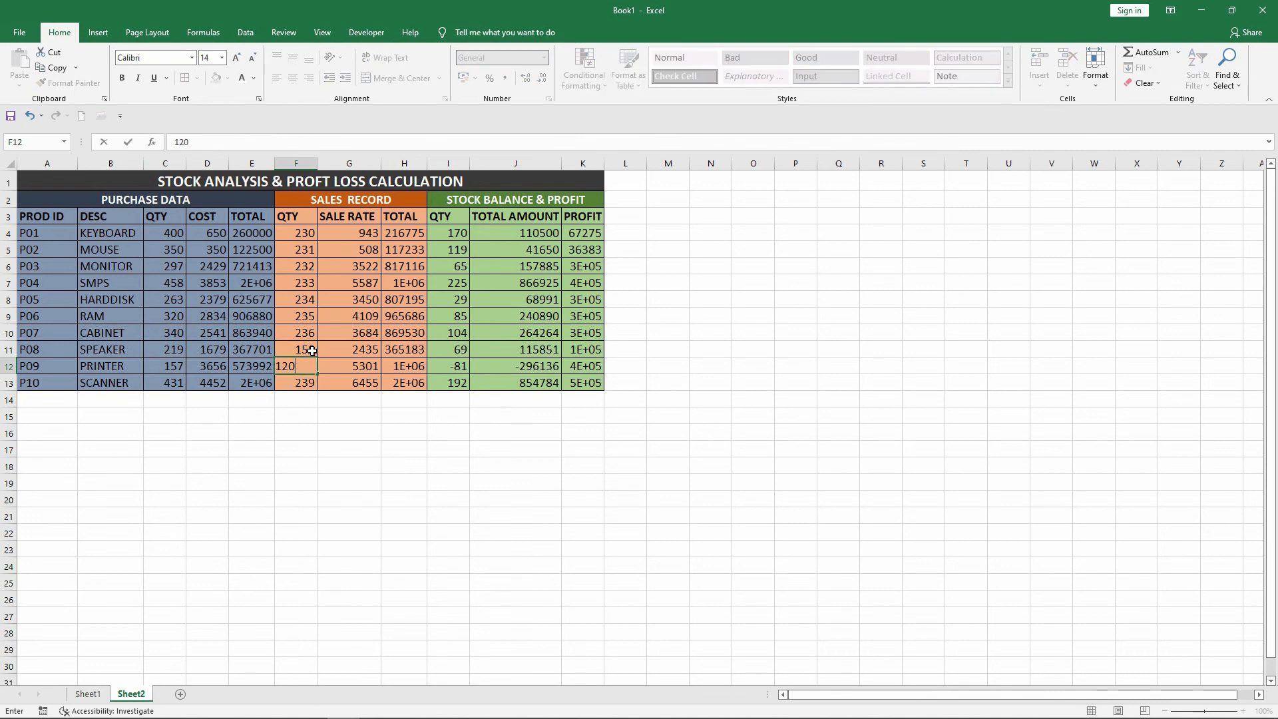
{"action": "key", "text": "Return"}
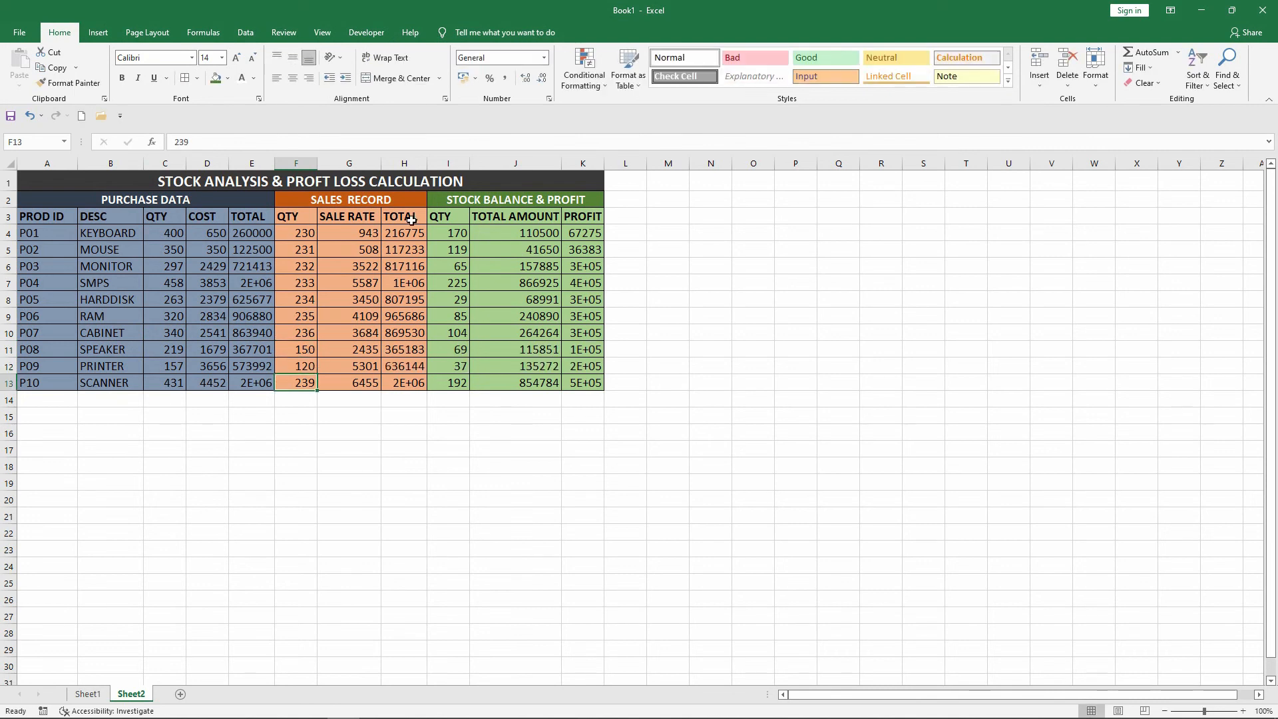
Step: Widen the sales TOTAL column H and the PROFIT column K so their values display in full
{"action": "left_click_drag", "start_coordinate": [426, 163], "coordinate": [438, 163]}
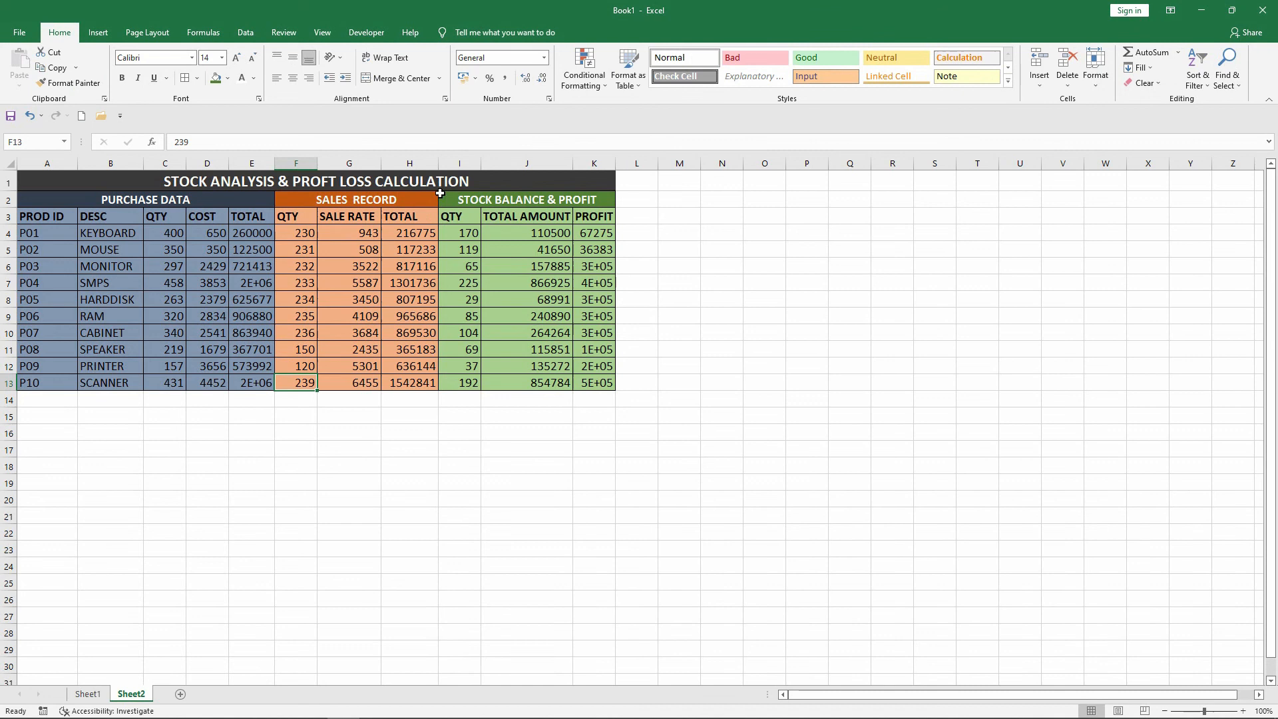
{"action": "left_click", "coordinate": [415, 422]}
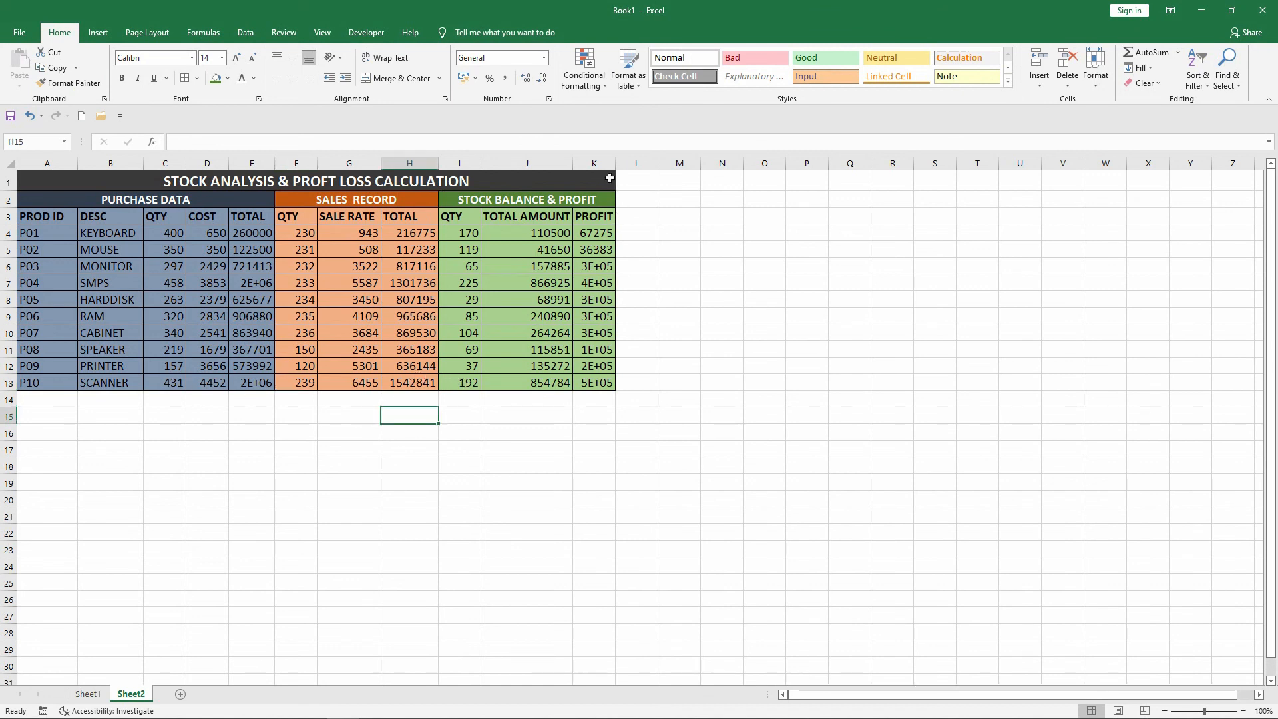
{"action": "left_click_drag", "start_coordinate": [615, 163], "coordinate": [650, 163]}
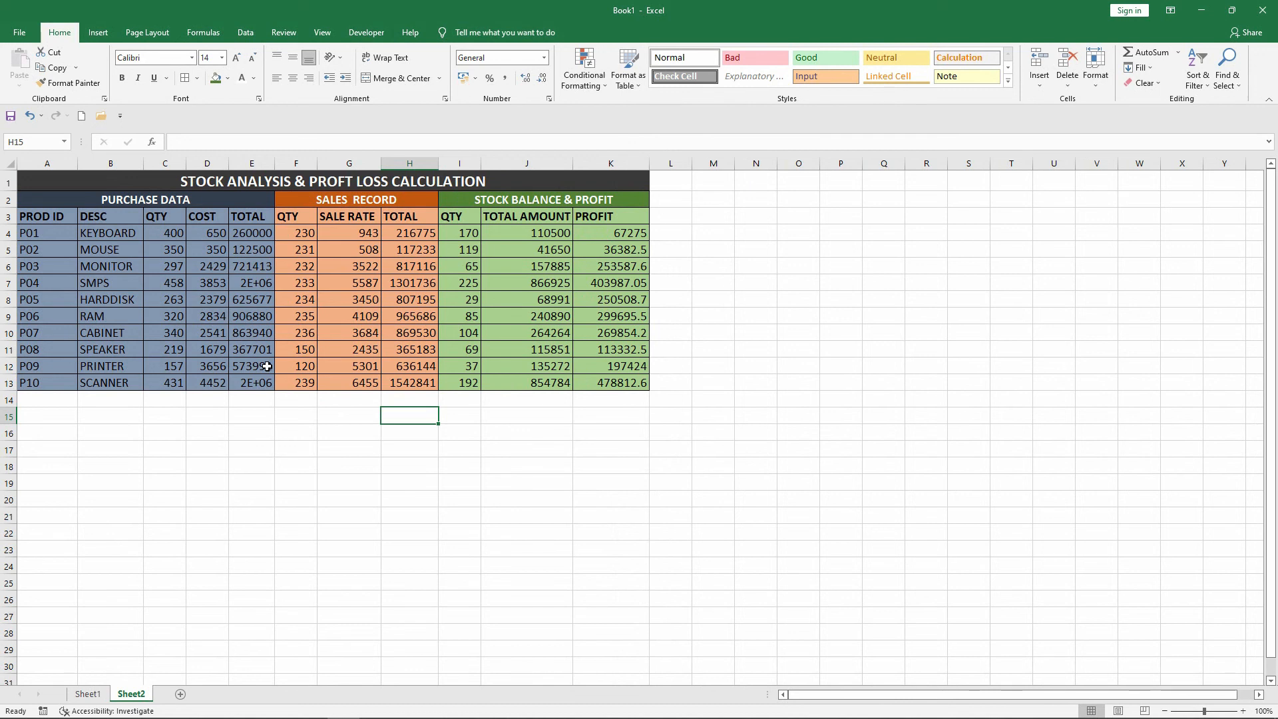
Step: Test how a MOUSE sale rate of 340 in G5 affects the profit in K5, and undo the change
{"action": "left_click", "coordinate": [351, 253]}
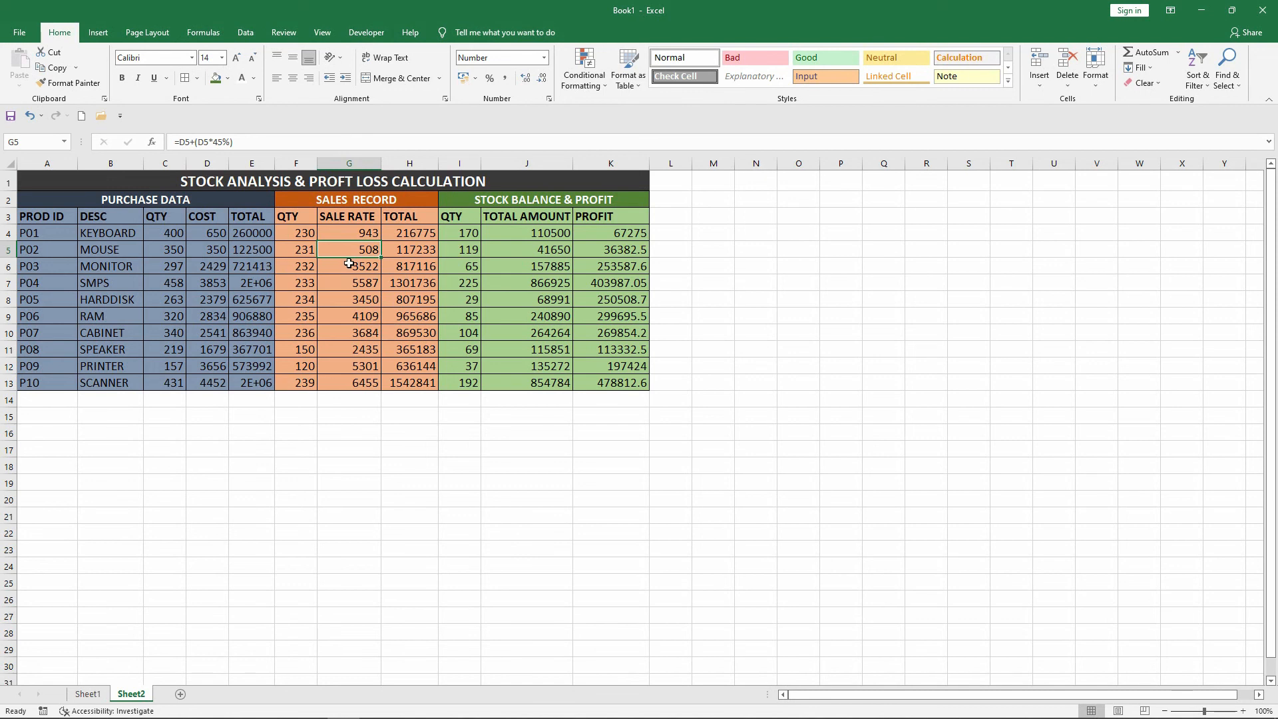
{"action": "type", "text": "340"}
{"action": "key", "text": "Return"}
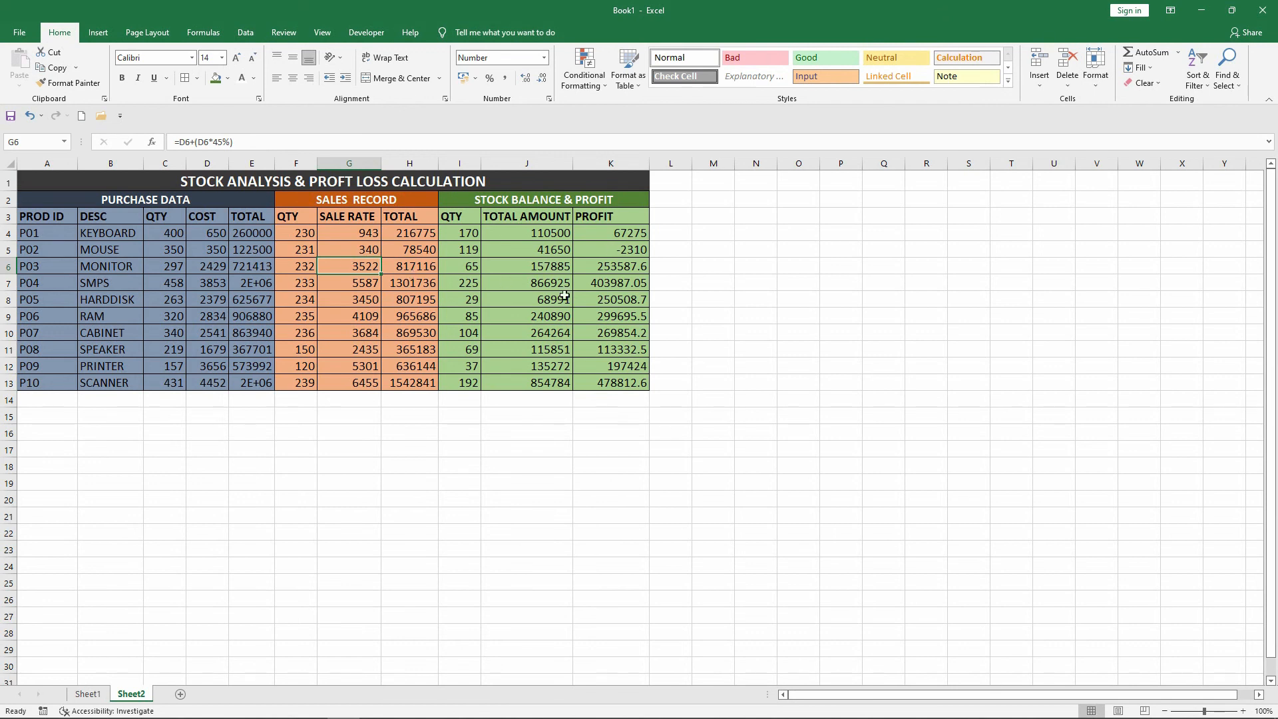
{"action": "left_click", "coordinate": [602, 249]}
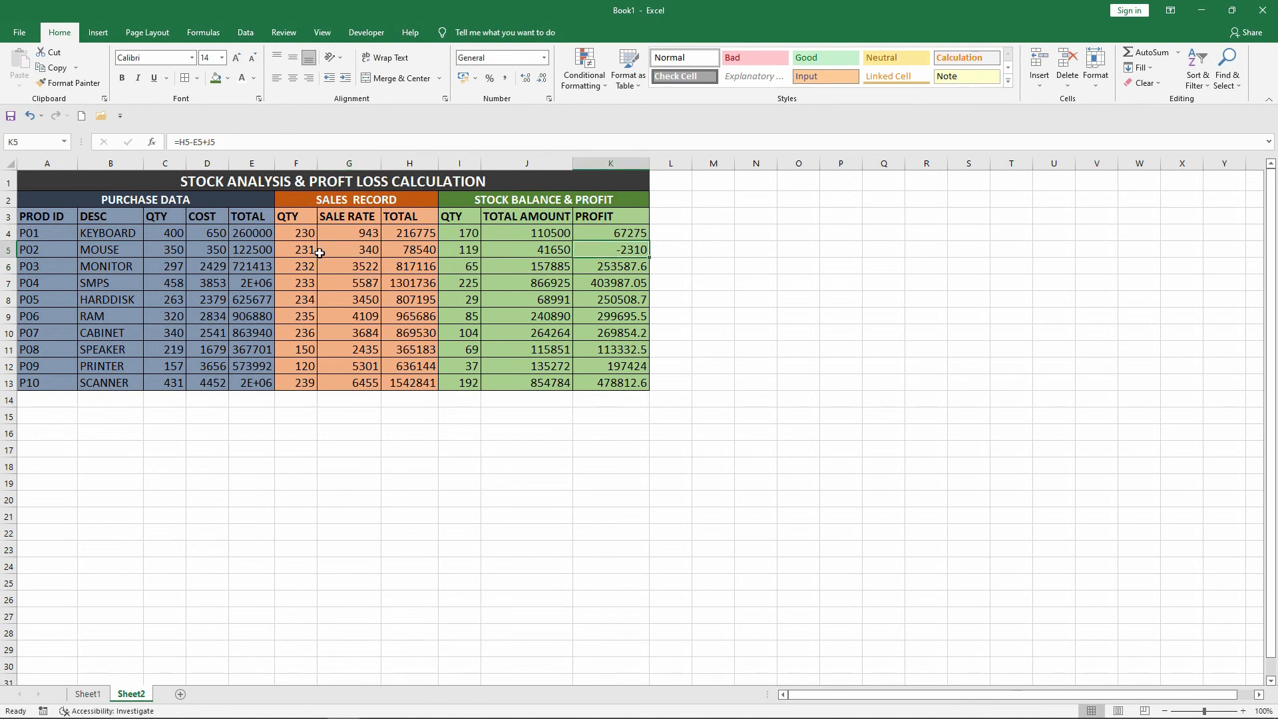
{"action": "left_click", "coordinate": [352, 251]}
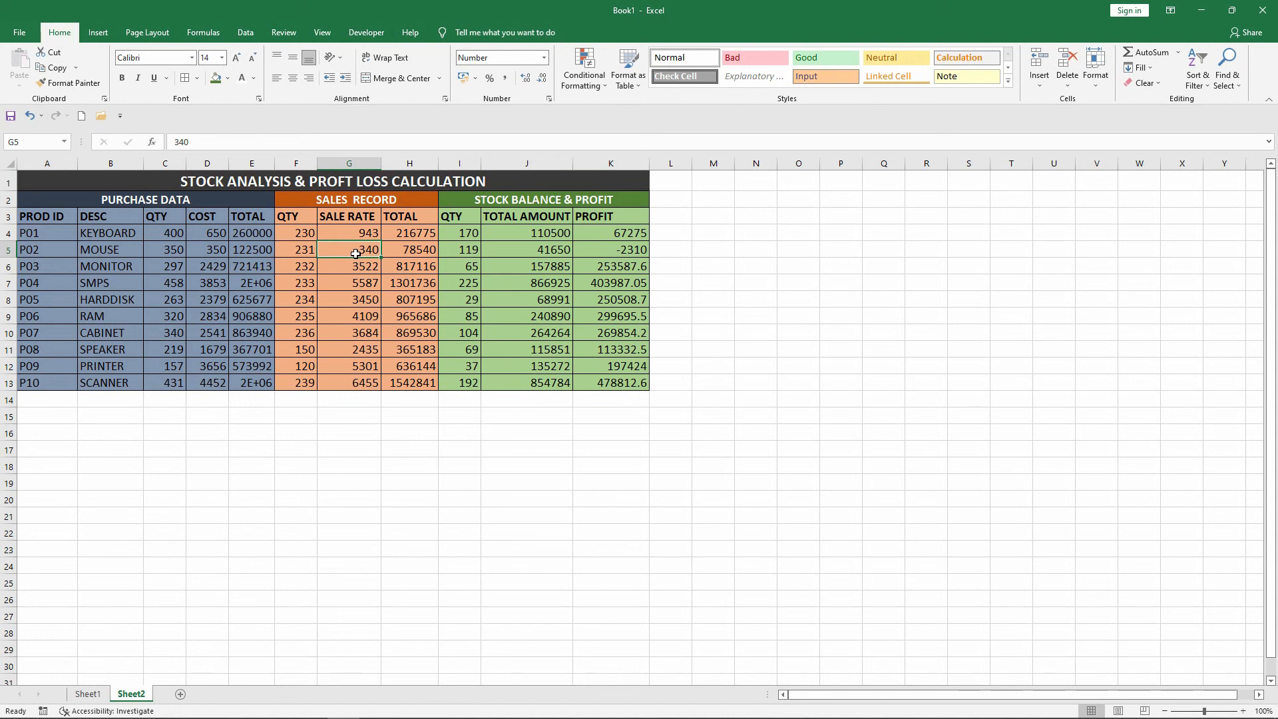
{"action": "key", "text": "ctrl+z"}
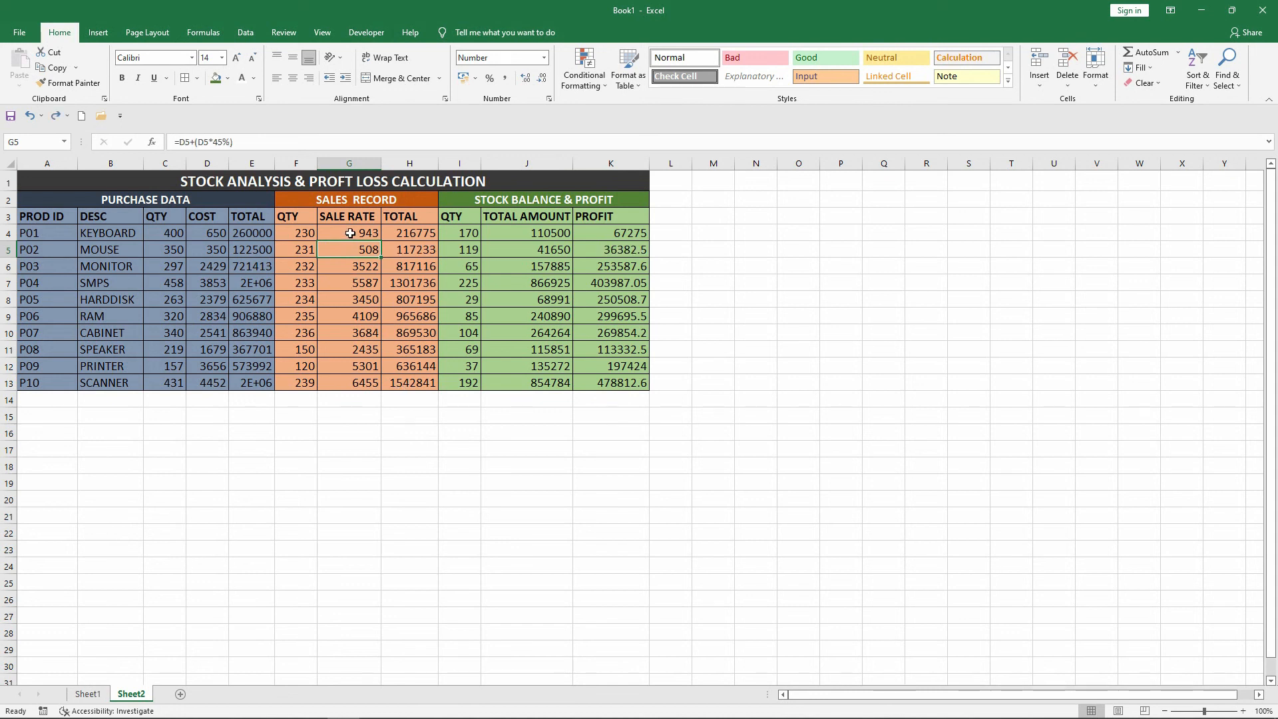
{"action": "left_click_drag", "start_coordinate": [350, 235], "coordinate": [340, 383]}
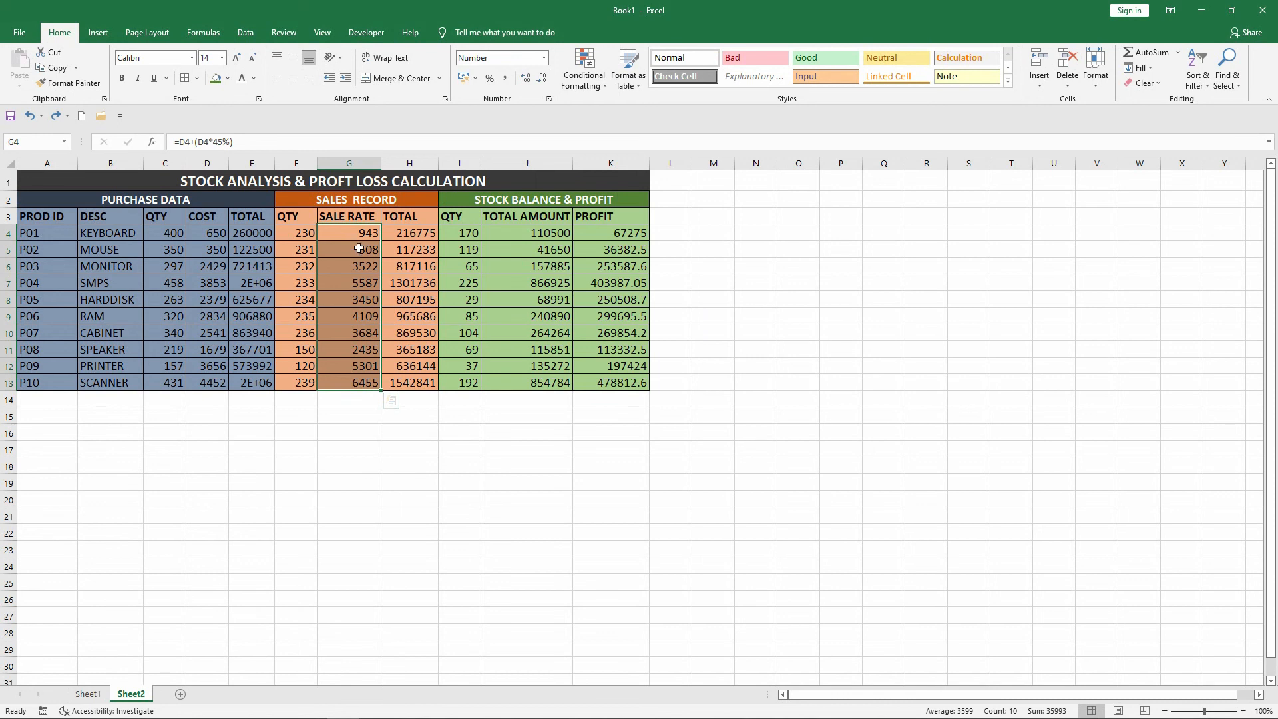
{"action": "left_click", "coordinate": [340, 383]}
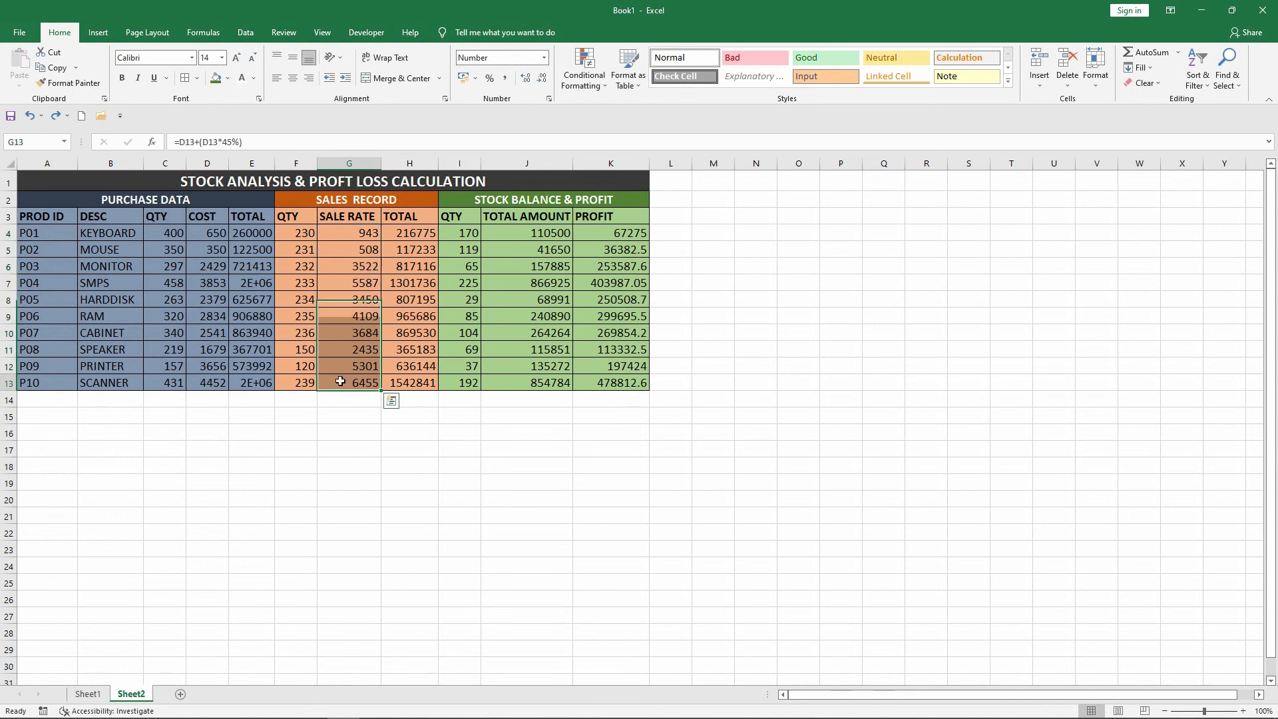